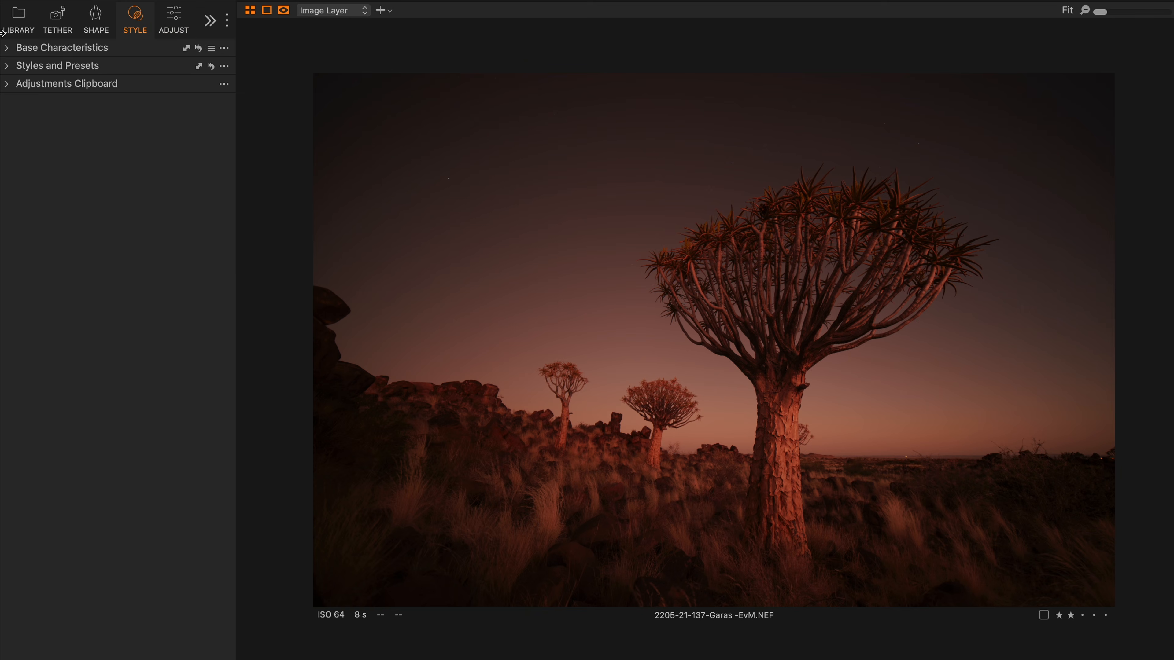
- Set the base characteristics to the Nikon D850 ProStandard ICC profile and the Film Standard curve
click(8, 48)
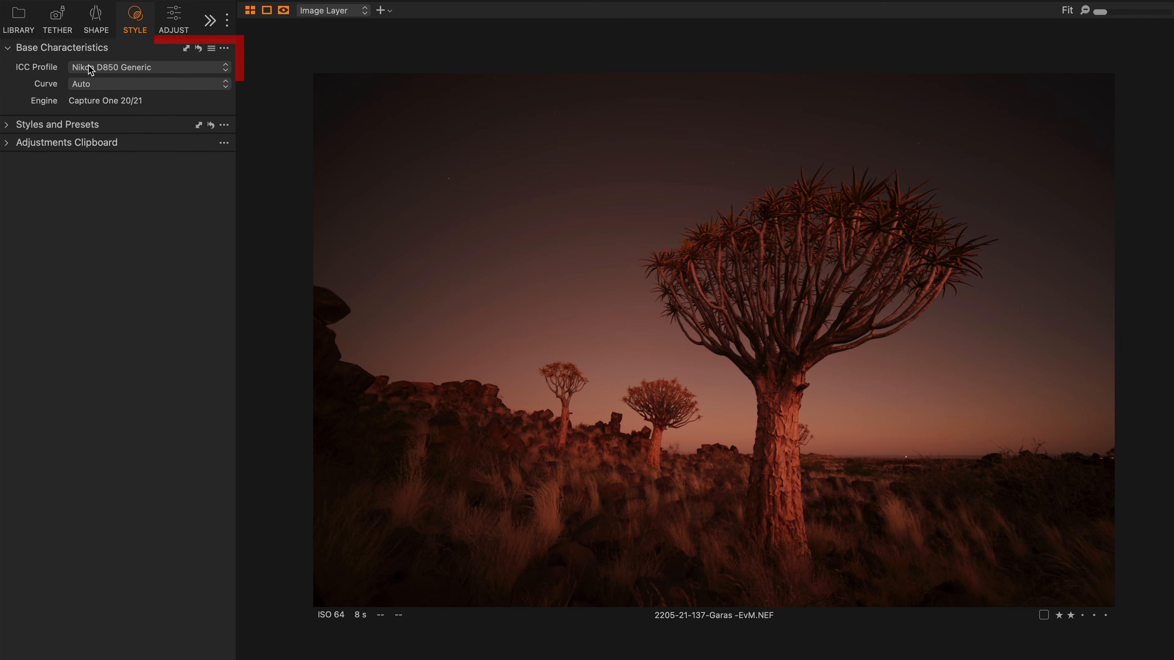
click(198, 71)
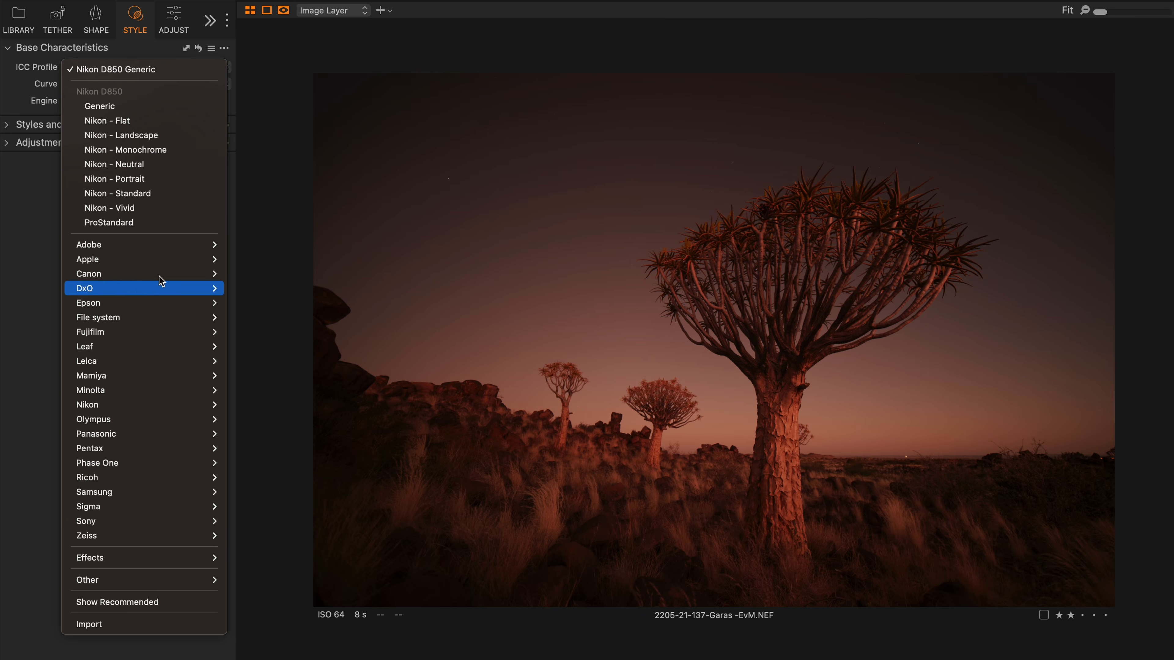
click(153, 224)
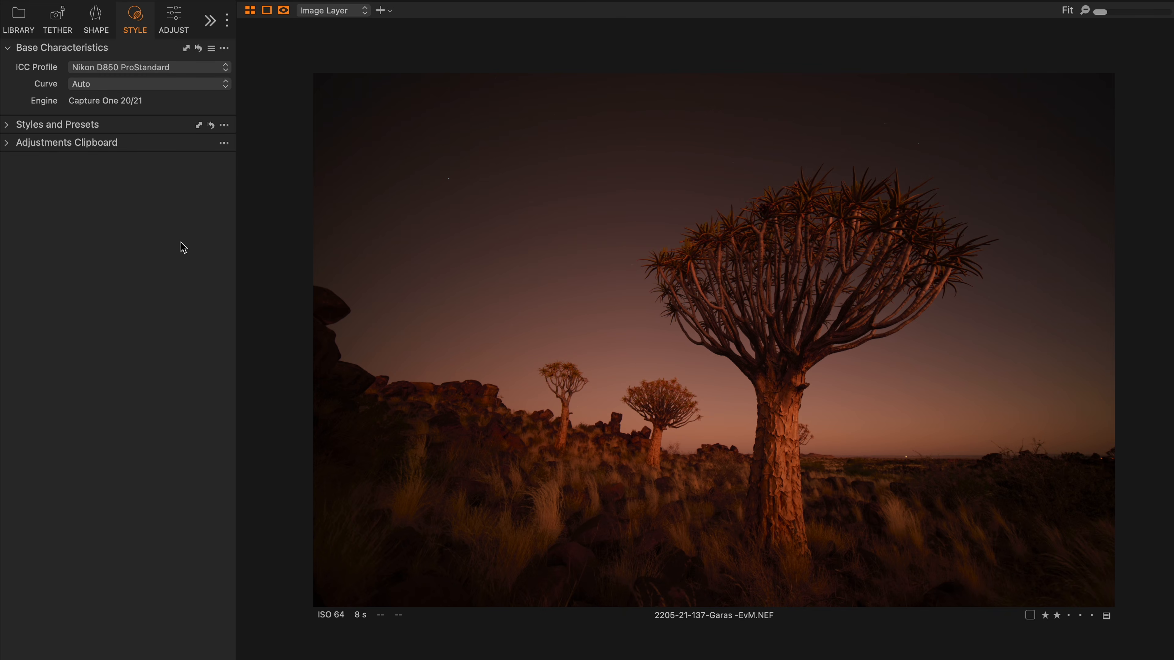
click(212, 83)
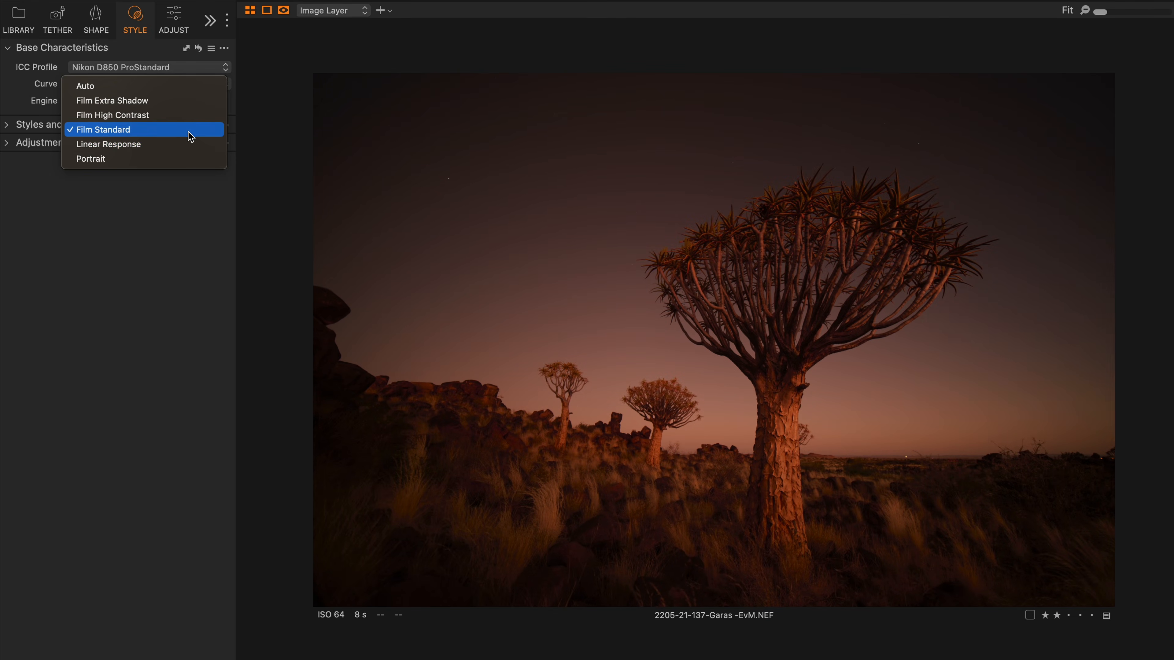
click(191, 137)
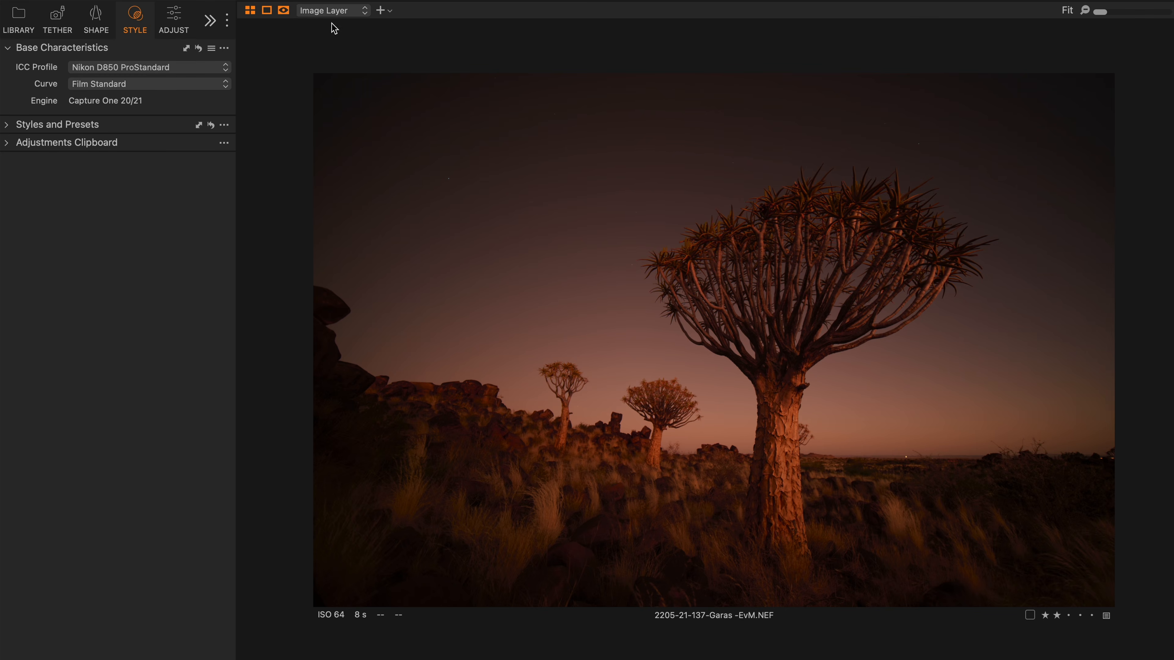
- Set the lens distortion correction to 27 and slightly raise the sharpness falloff correction
click(99, 24)
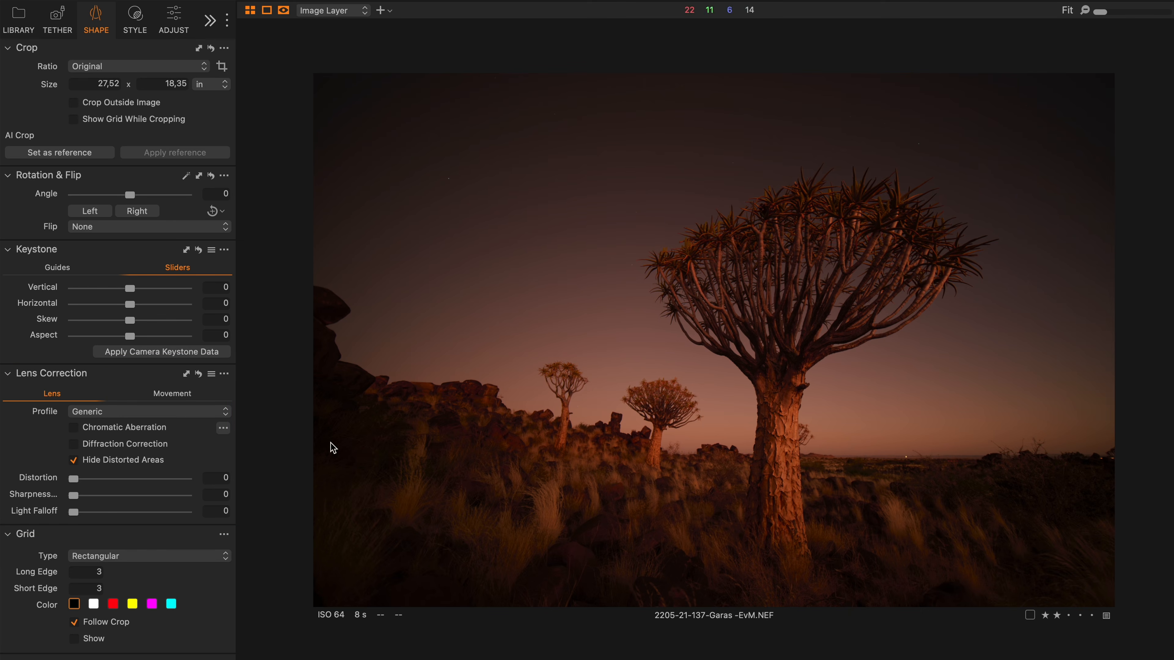
drag(74, 480, 101, 488)
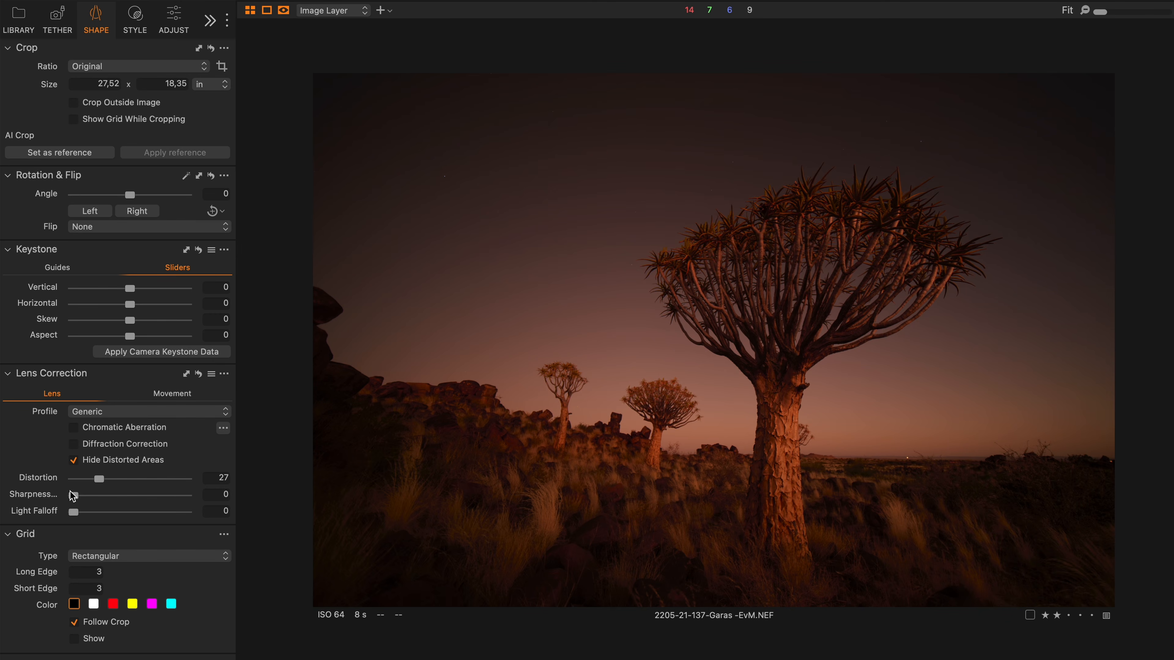
drag(74, 496, 80, 498)
- Exclude Contrast and Brightness from the Auto Adjust options
click(168, 27)
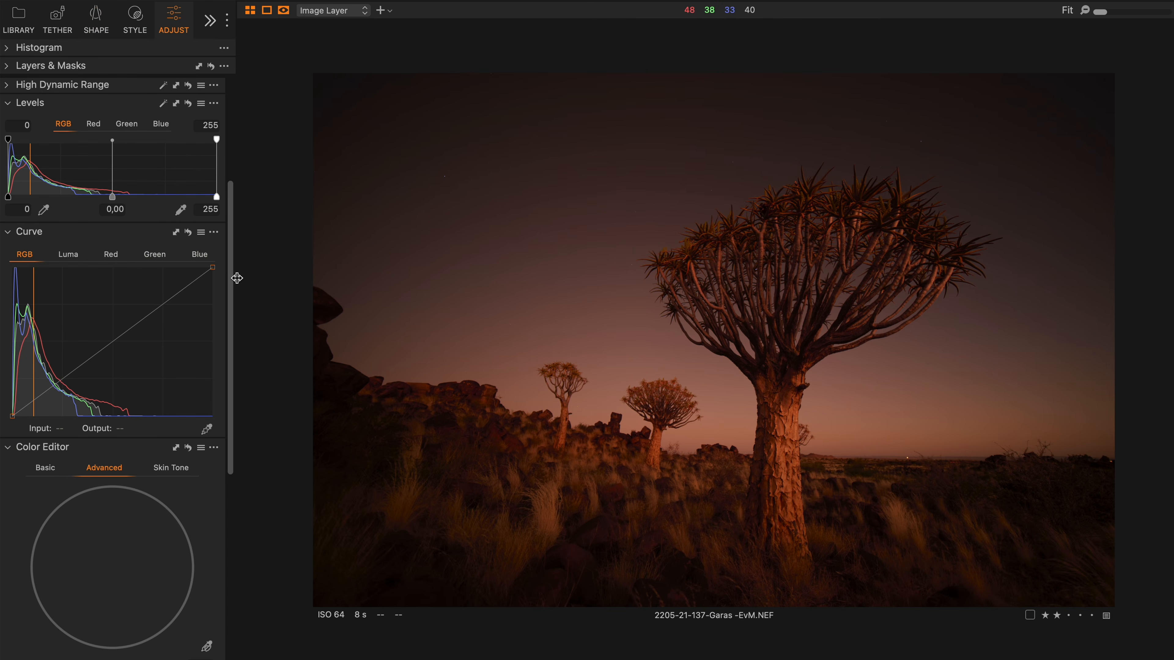
drag(231, 283, 219, 163)
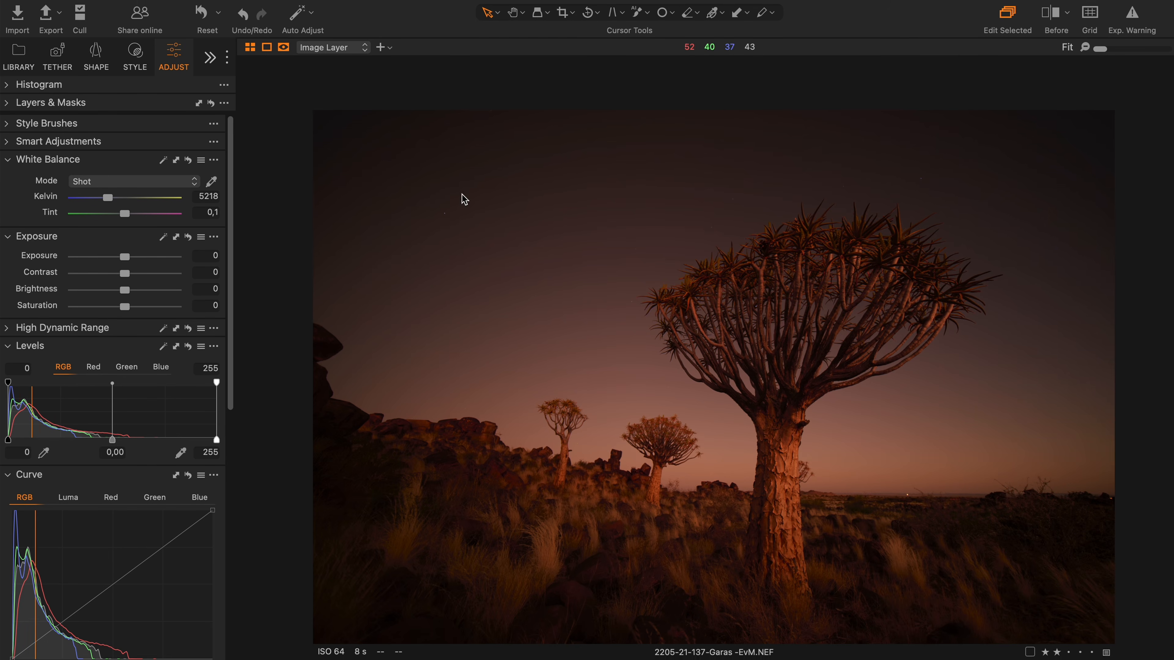
click(311, 17)
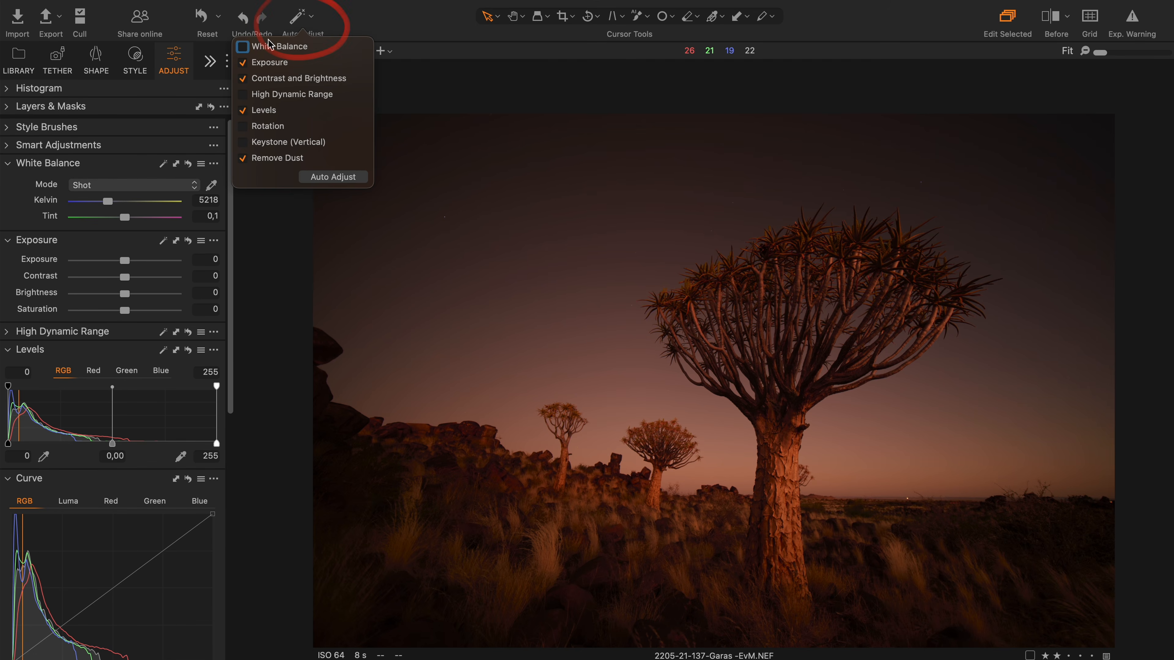
click(244, 79)
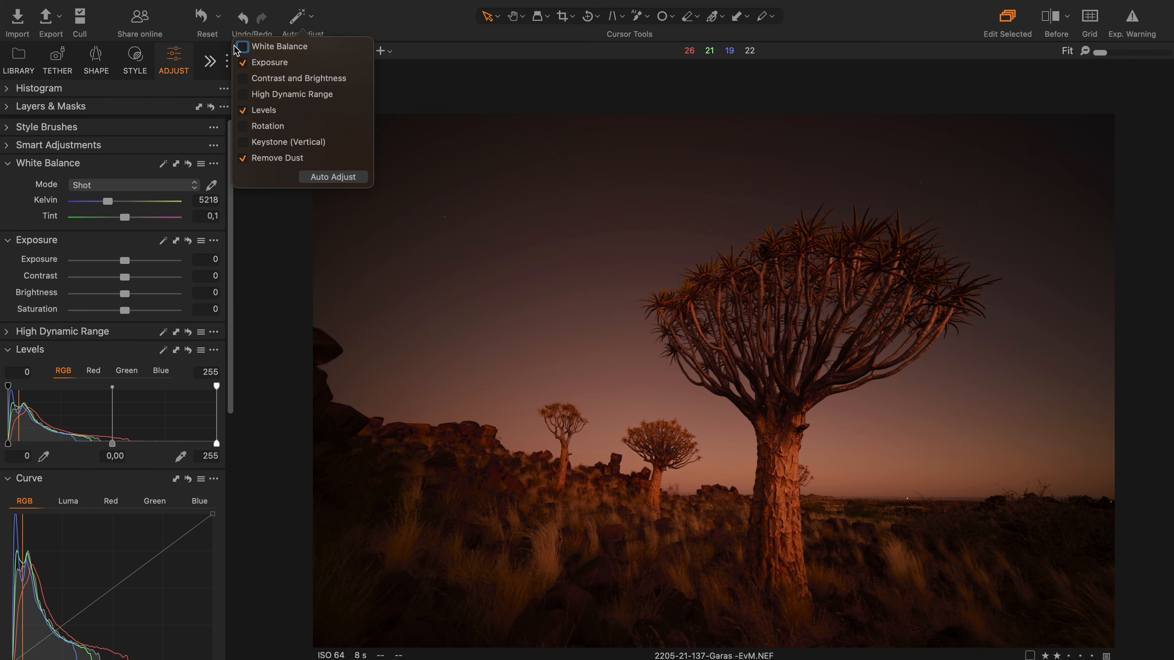
click(404, 41)
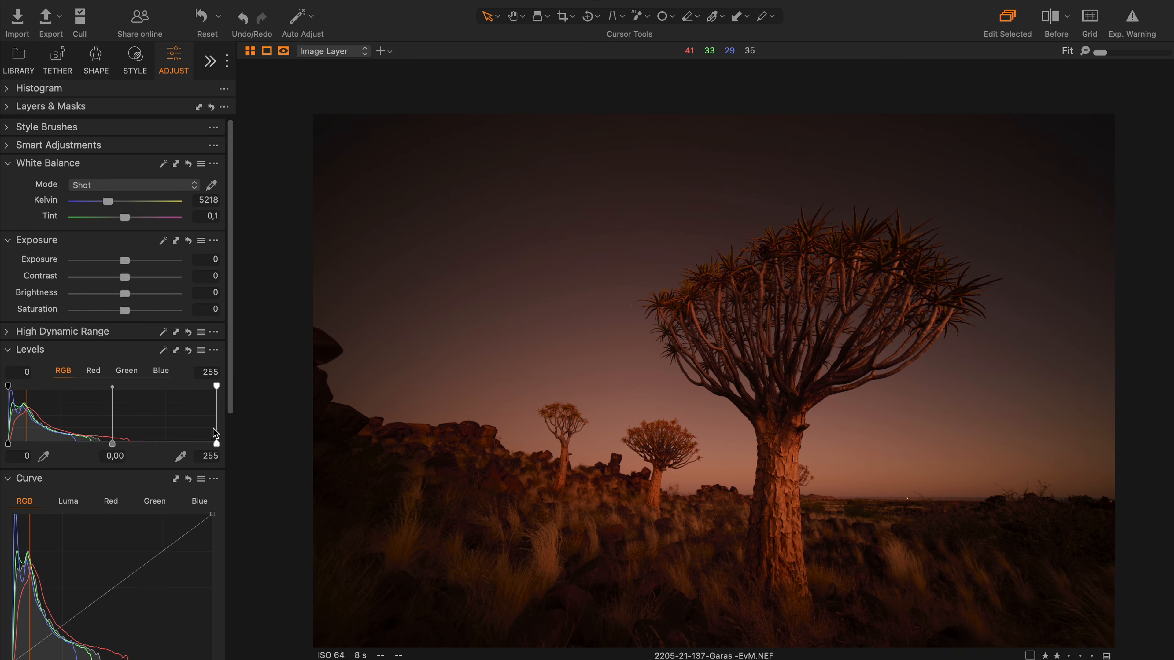
- Set the RGB Levels white point to 157 using the exposure warning, and the white balance to 3926 Kelvin with tint -2.7
drag(217, 443, 129, 453)
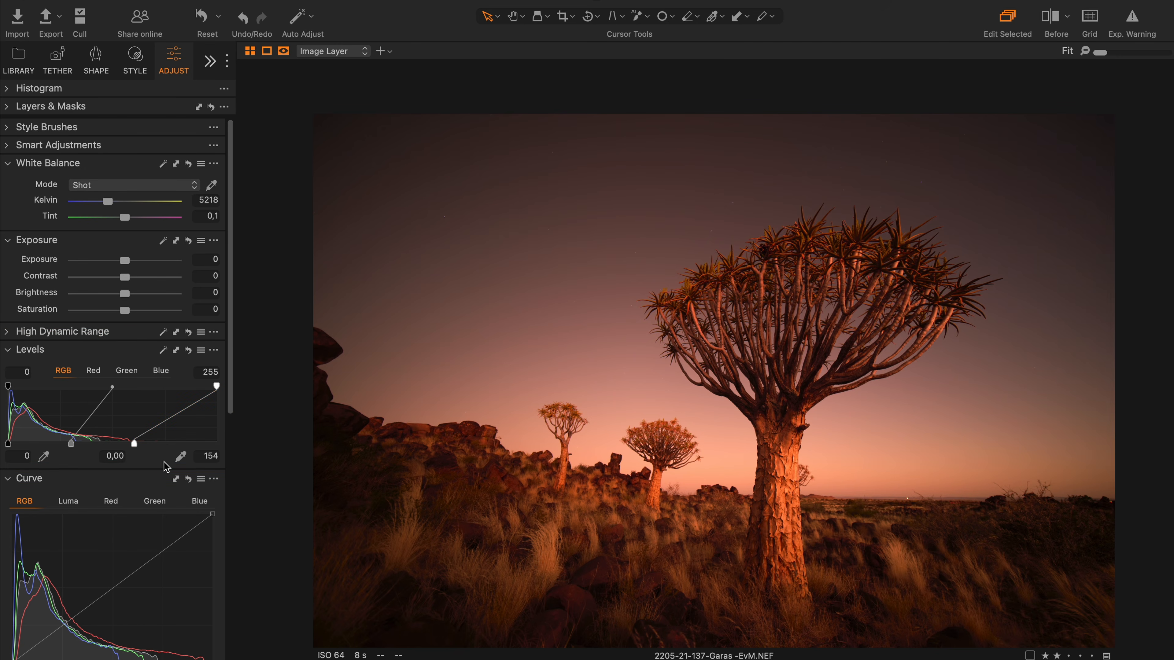
key(super+e)
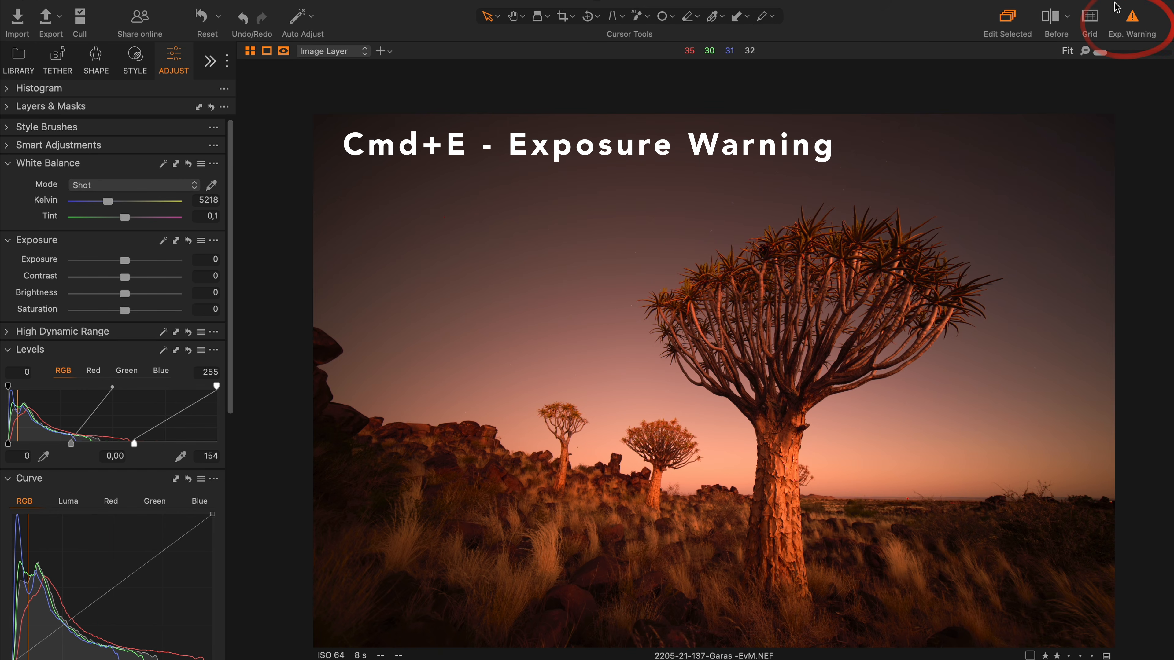
drag(134, 443, 123, 444)
drag(123, 404, 133, 407)
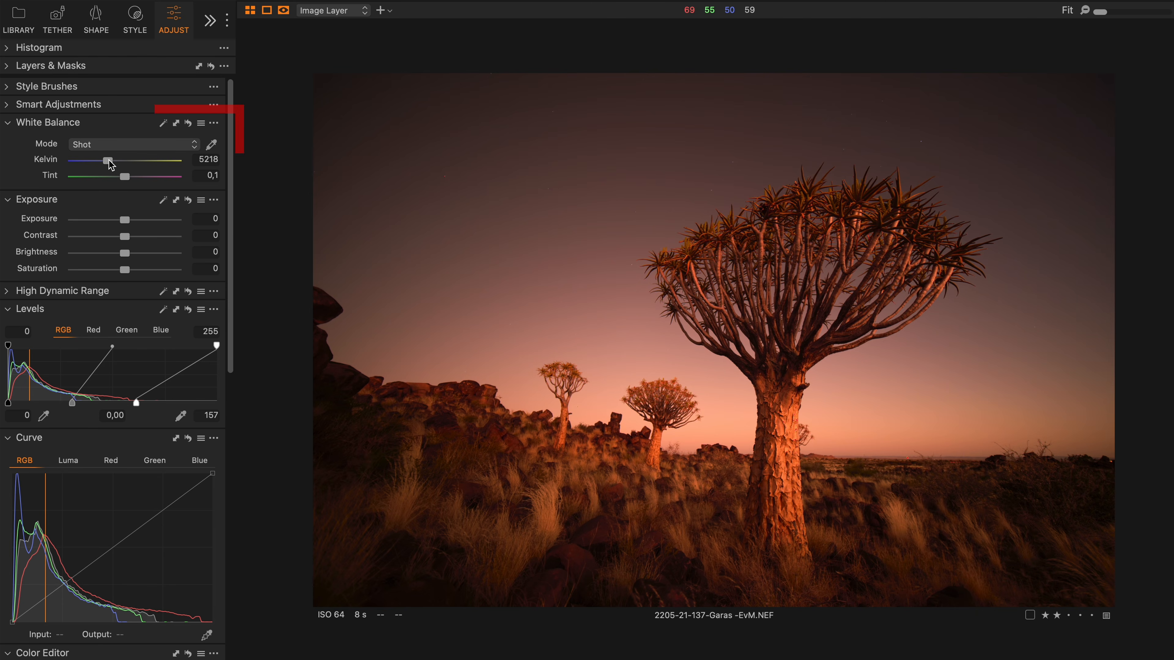
mouse_move(109, 163)
mouse_down()
mouse_move(100, 167)
mouse_move(121, 177)
mouse_up()
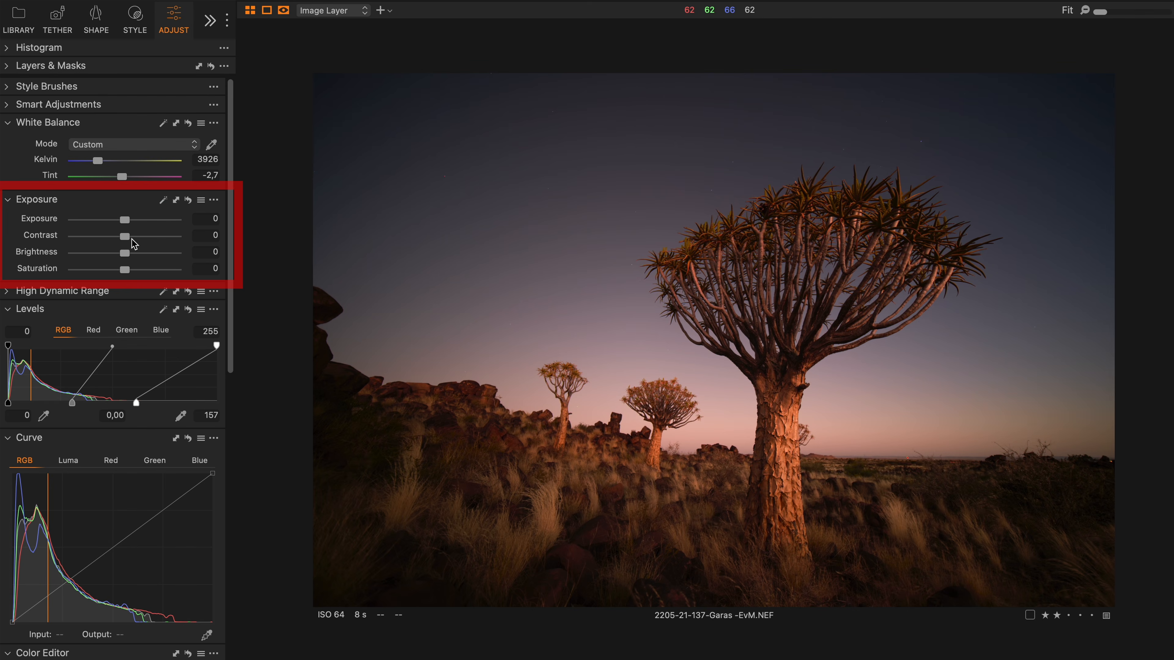
- Set the image's saturation to 21 and brightness to 10, and shift the RGB Levels midtone to -0.04
drag(125, 236, 131, 239)
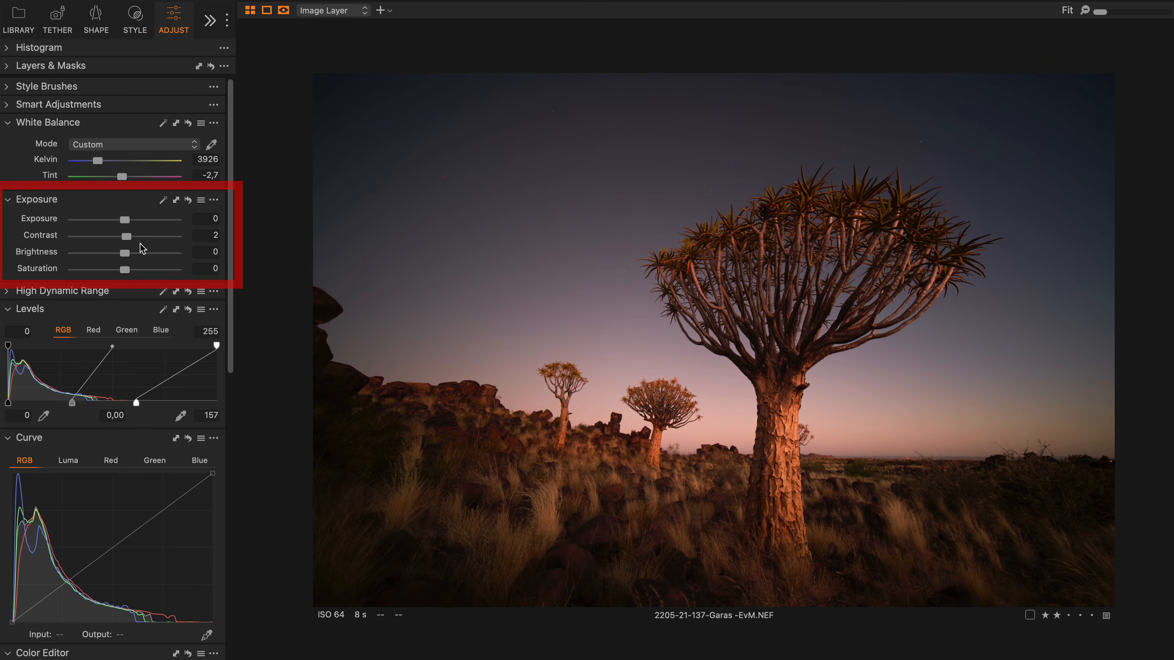
key(super+z)
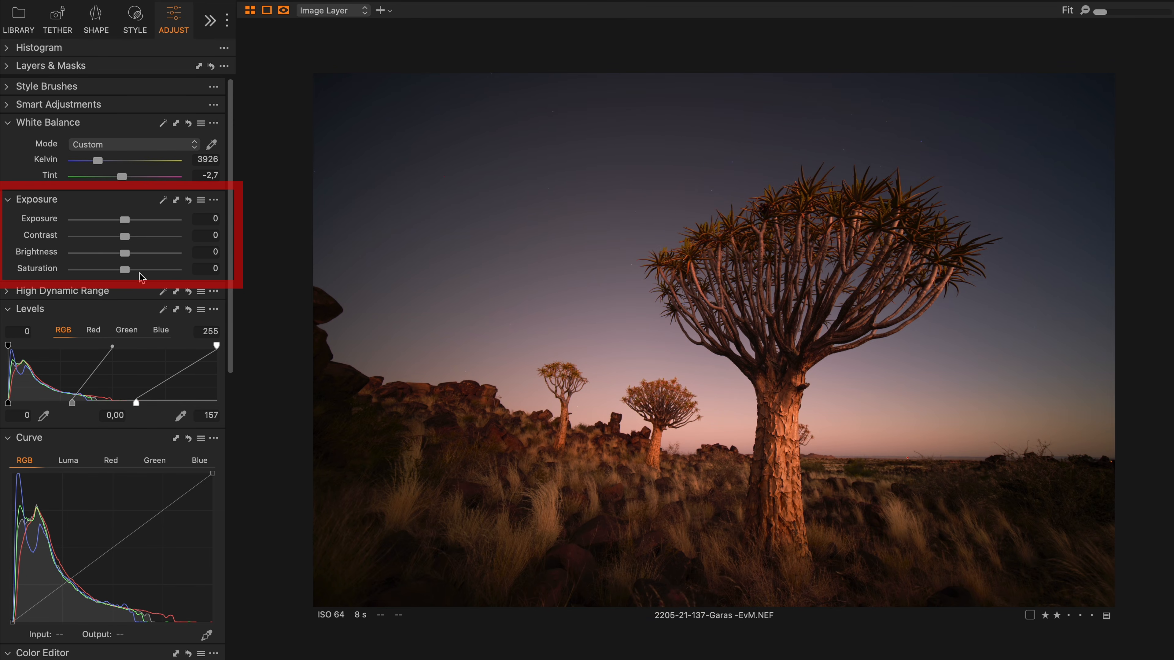
drag(127, 269, 137, 270)
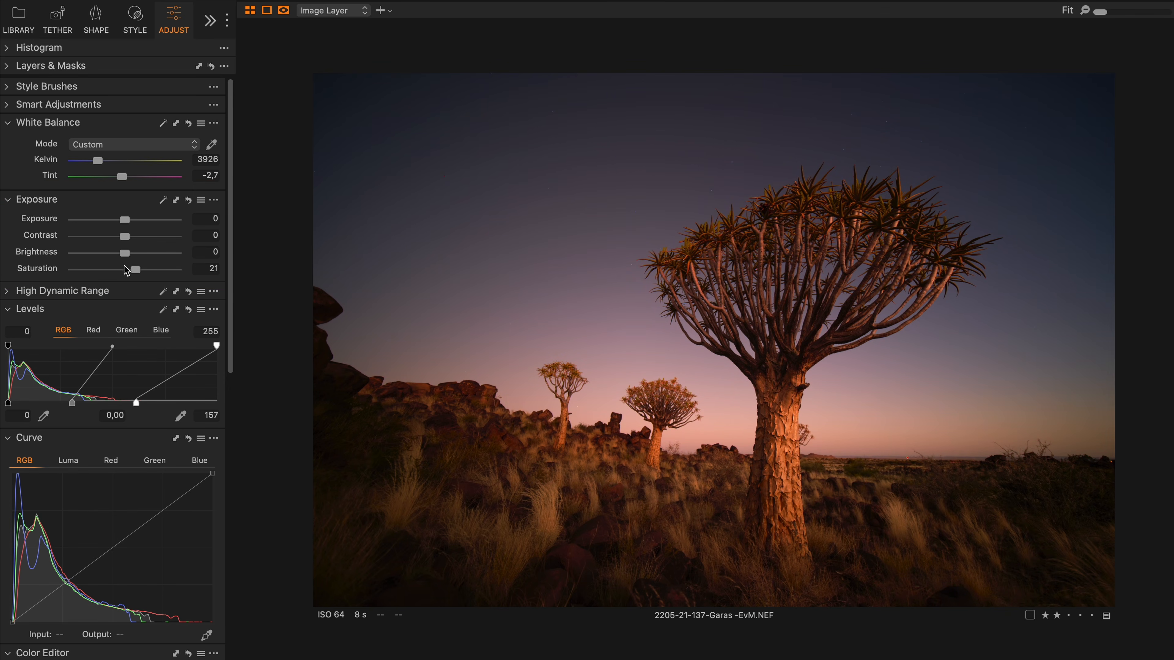
drag(127, 256, 137, 254)
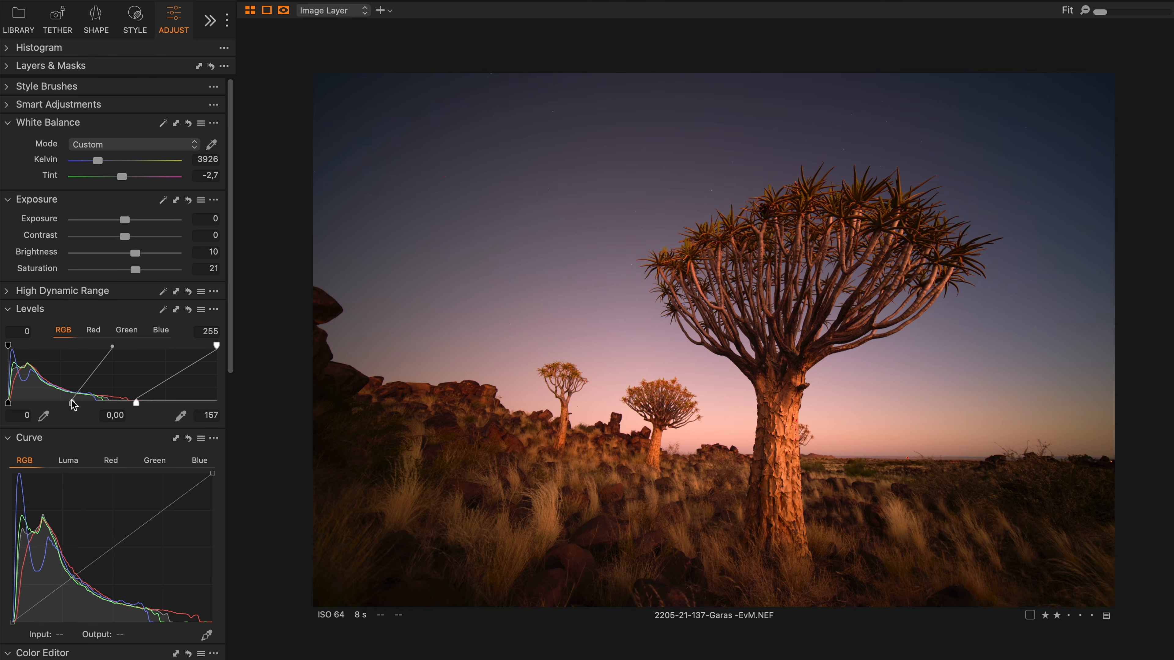
drag(74, 404, 73, 404)
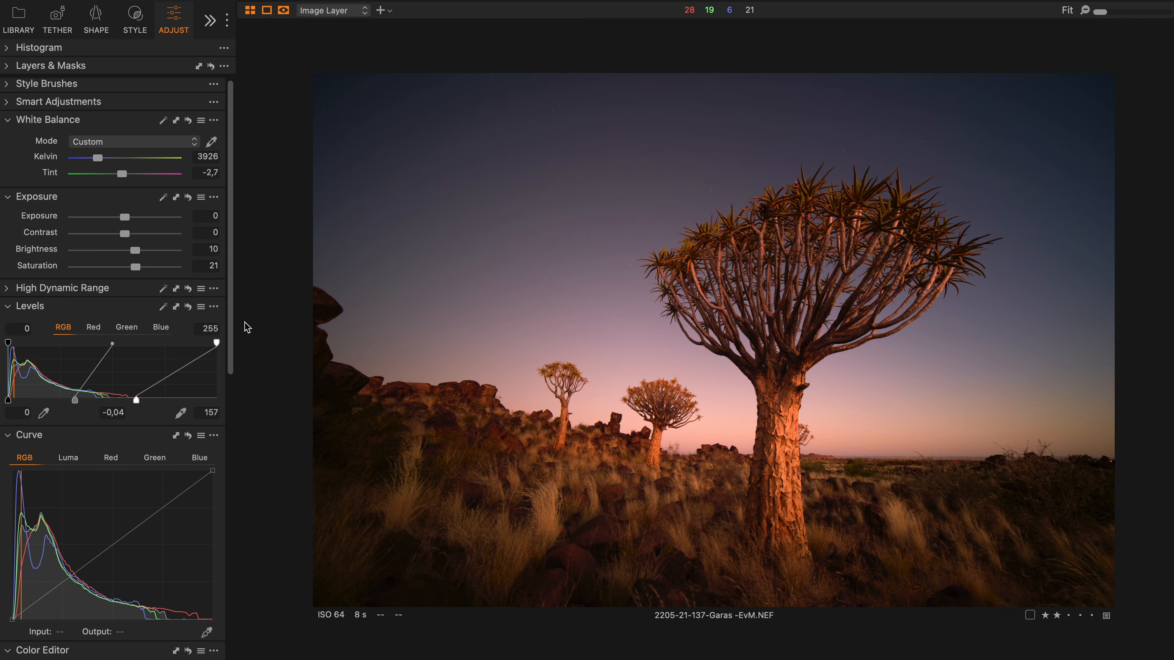
- Pick the foreground grass color in the advanced Color Editor and show only the selected color range
drag(232, 331, 244, 511)
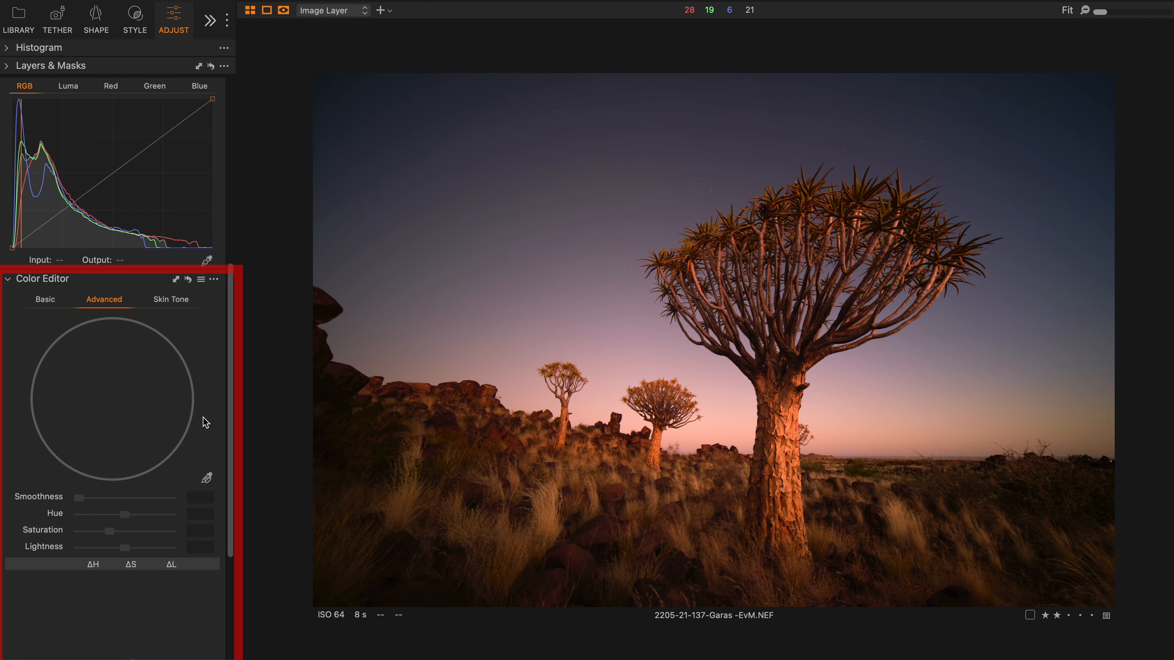
click(557, 514)
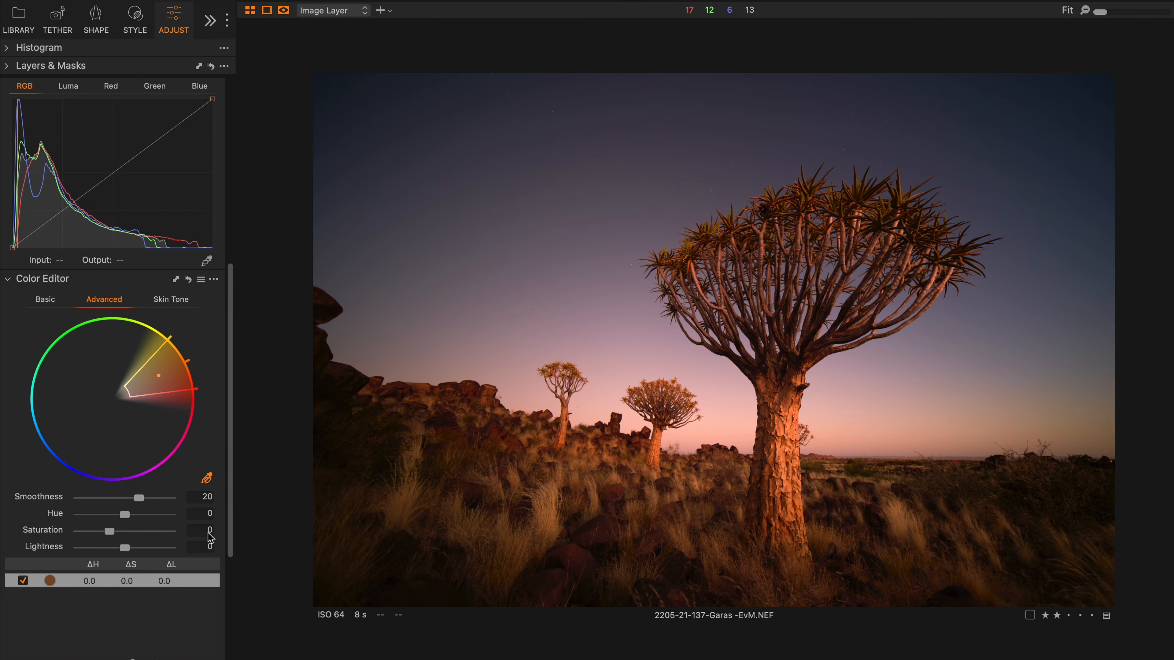
scroll(229, 524, down, 4)
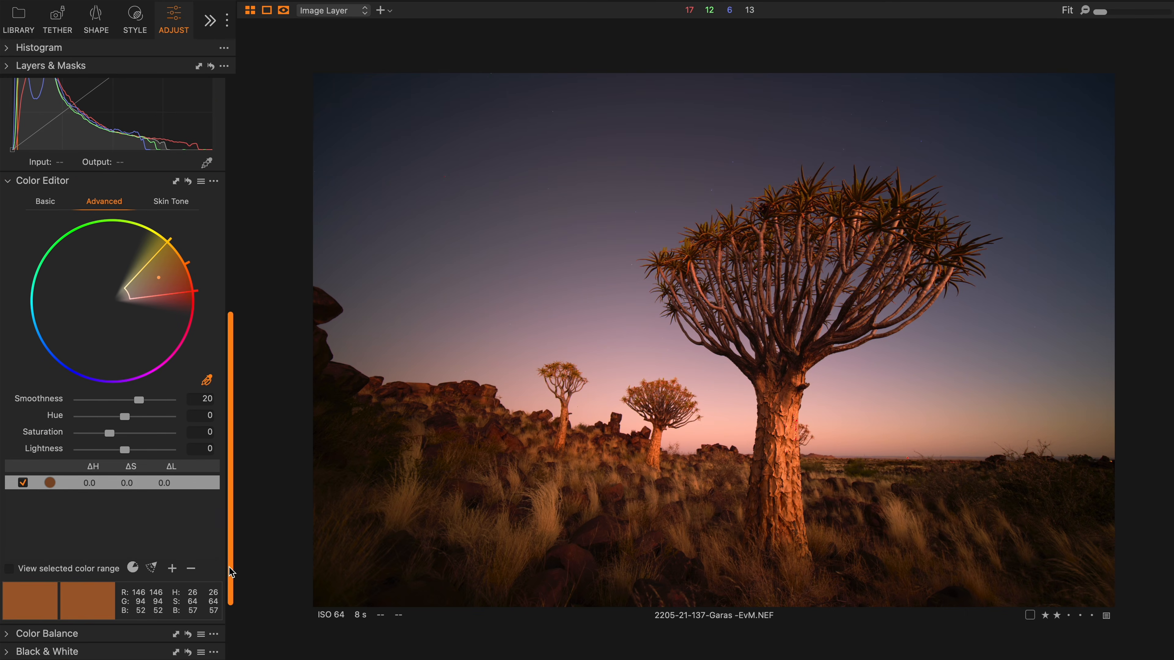
click(18, 572)
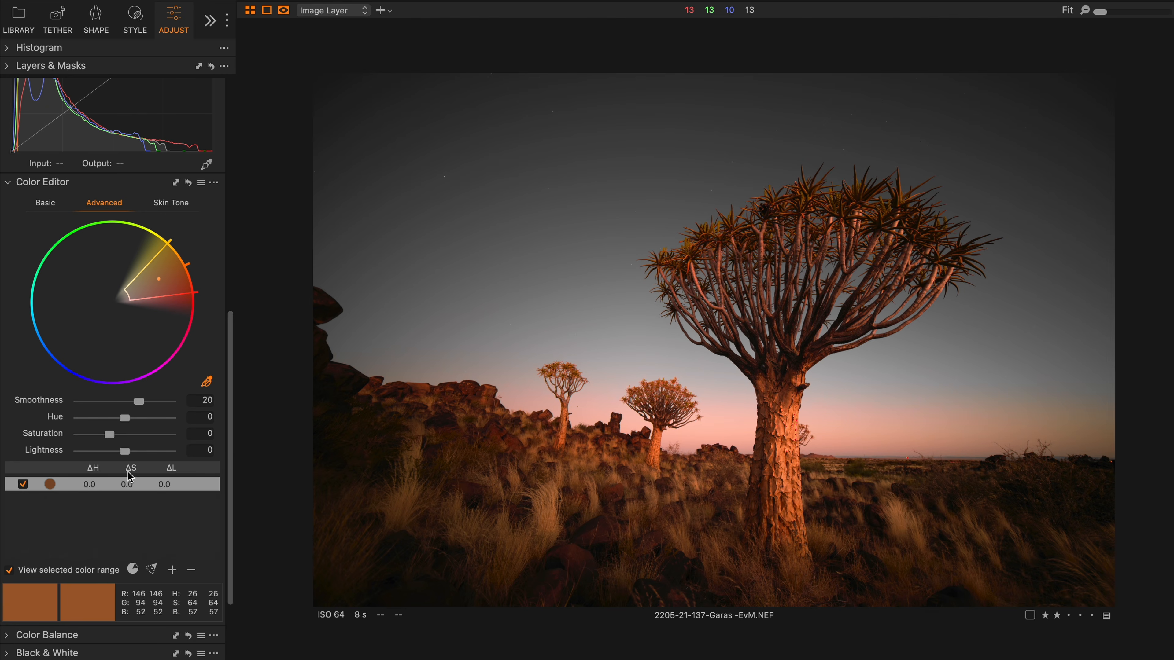
- Narrow the selected color range on the color wheel to a small patch of the grass's warm yellow-orange tones
drag(185, 291, 140, 289)
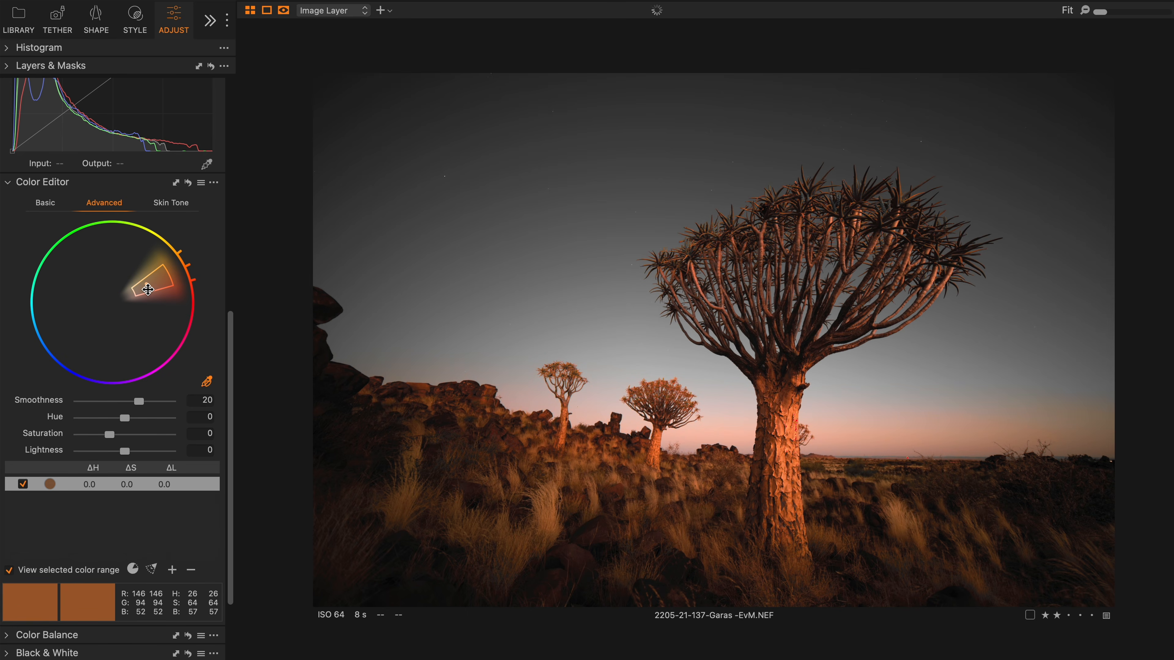
mouse_move(149, 284)
mouse_down()
mouse_move(159, 277)
mouse_move(141, 284)
mouse_up()
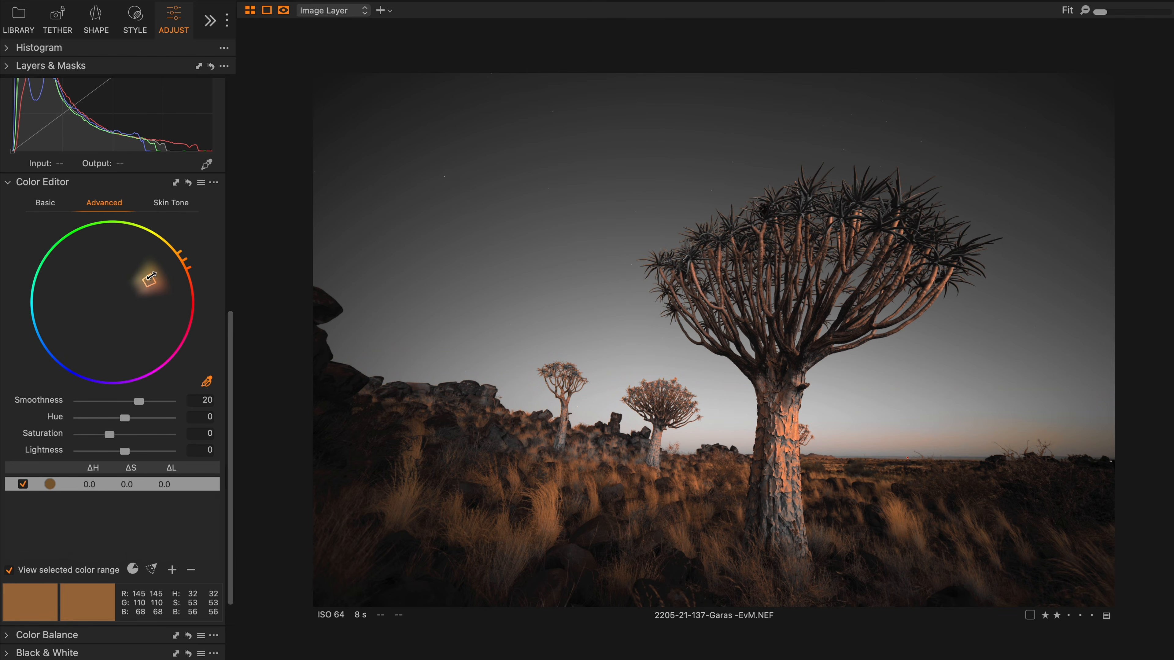
drag(147, 275, 146, 273)
- Create a masked layer from the color selection and hide its mask overlay
click(214, 183)
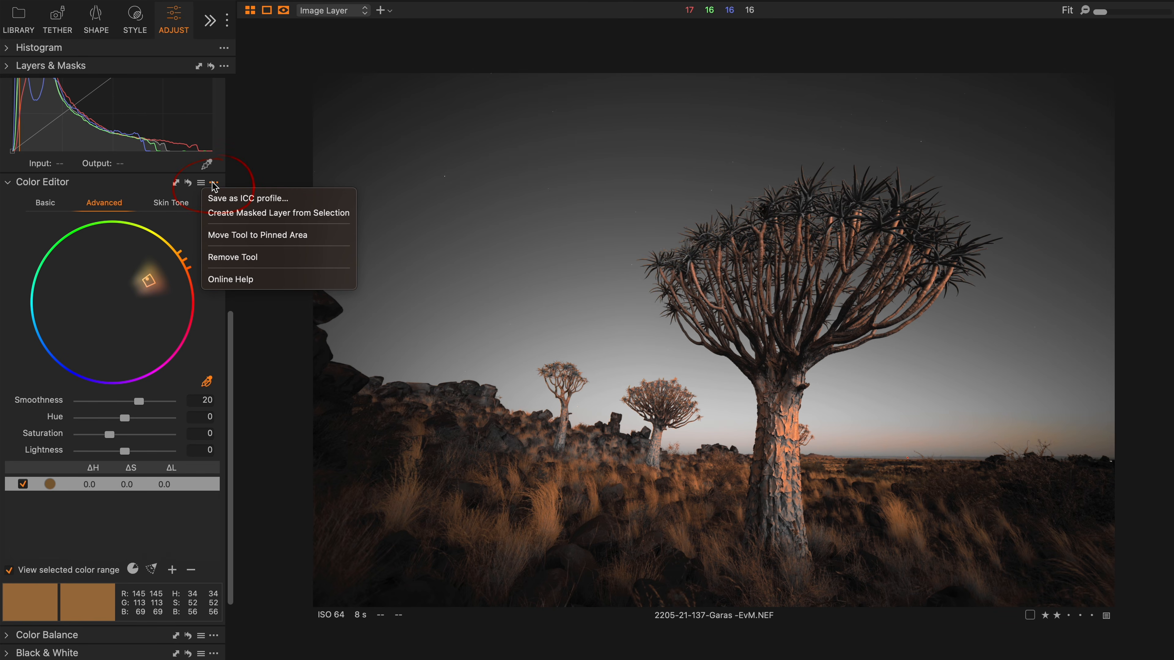
click(238, 214)
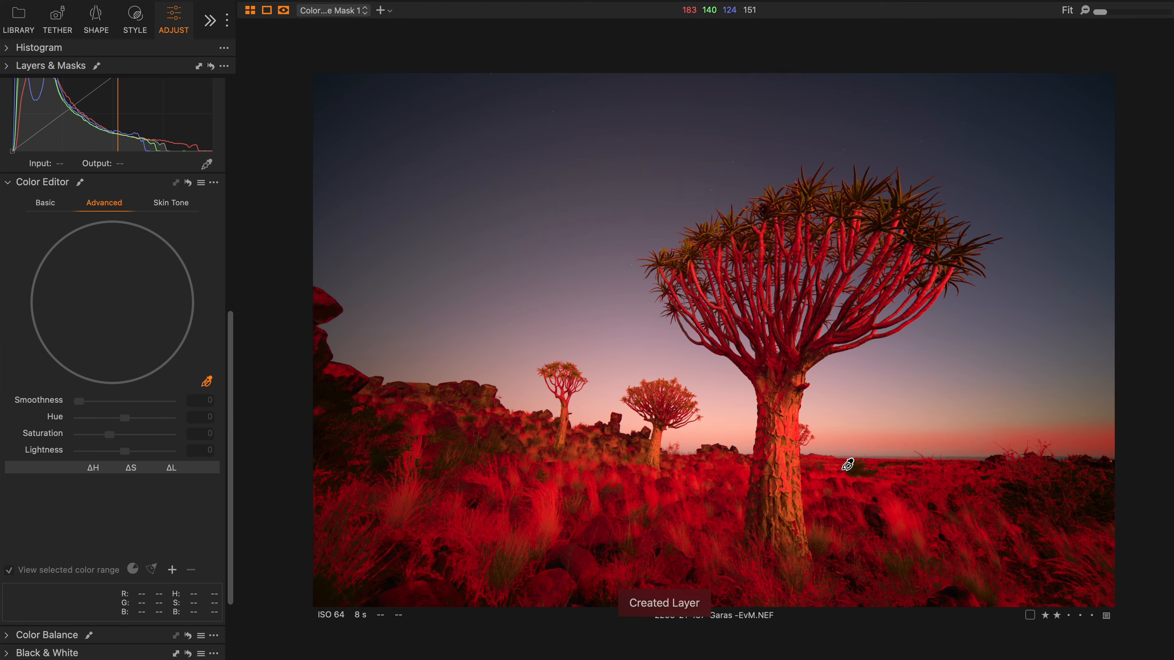
drag(233, 440, 229, 180)
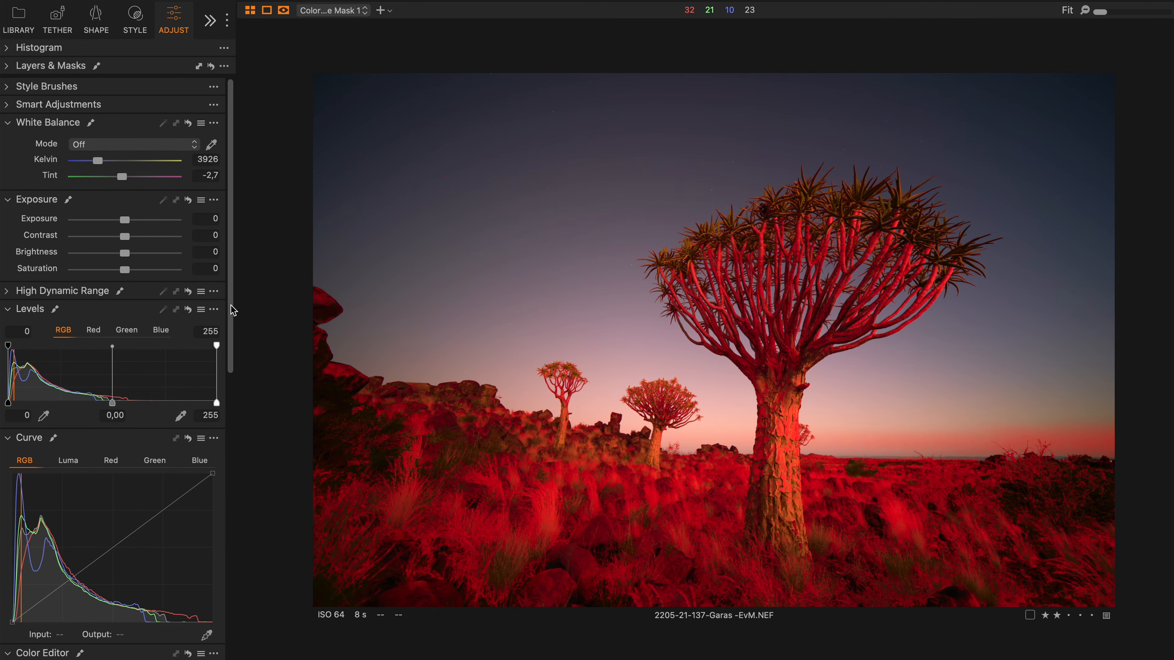
key(m)
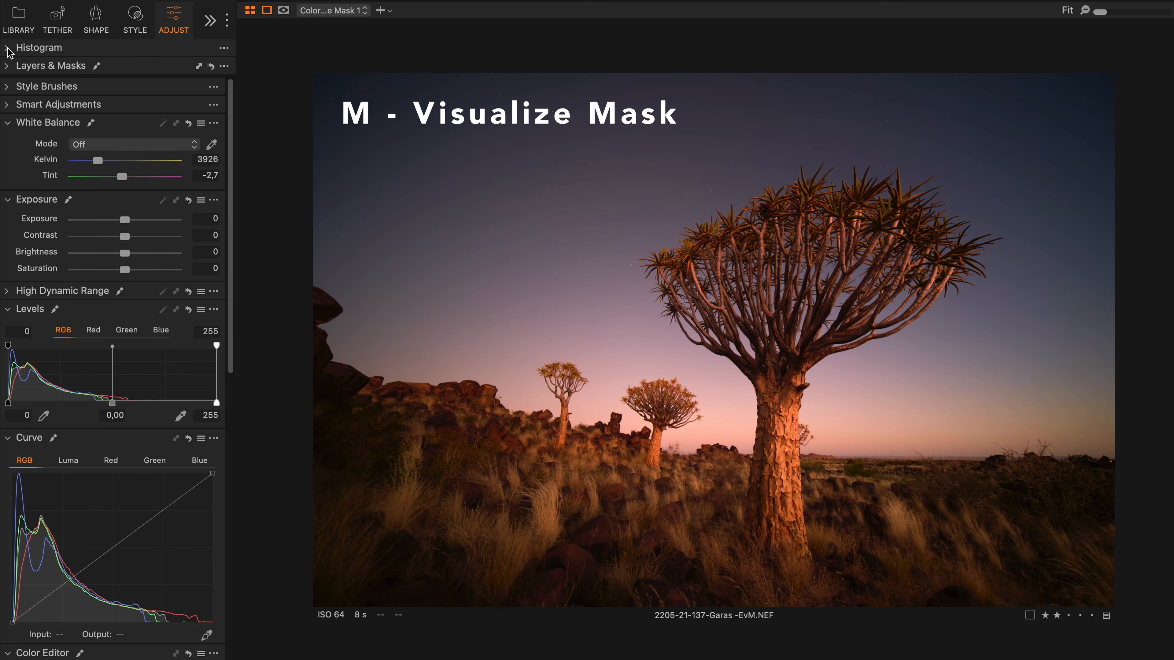
- Rename the new color range mask layer to Grass
click(7, 66)
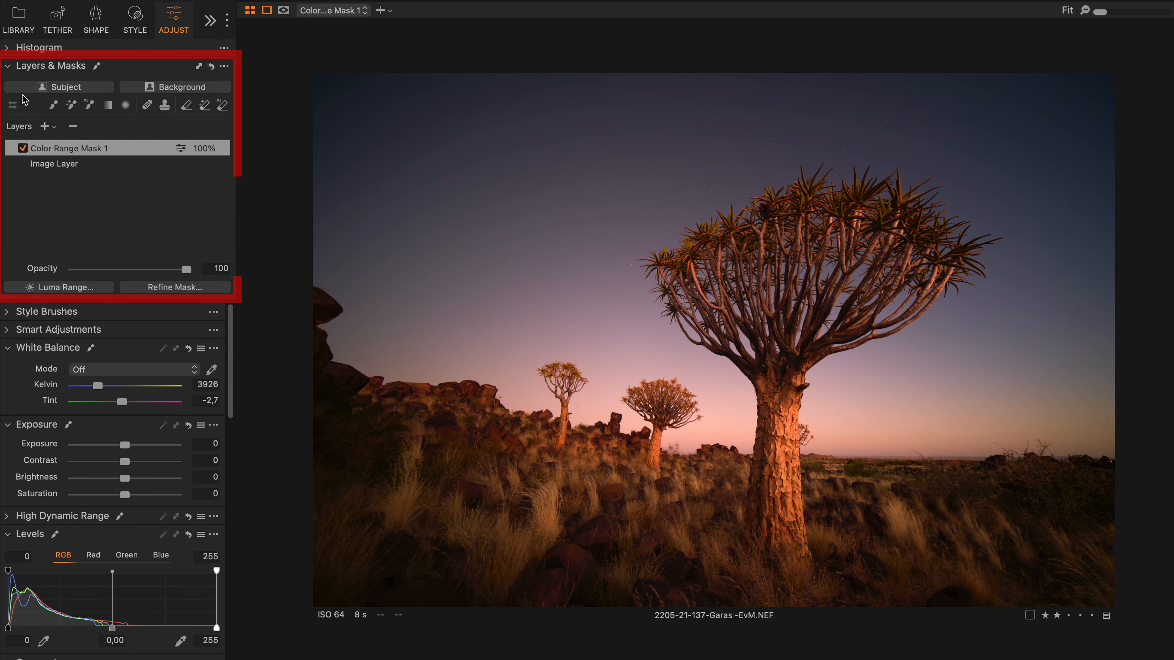
double_click(74, 153)
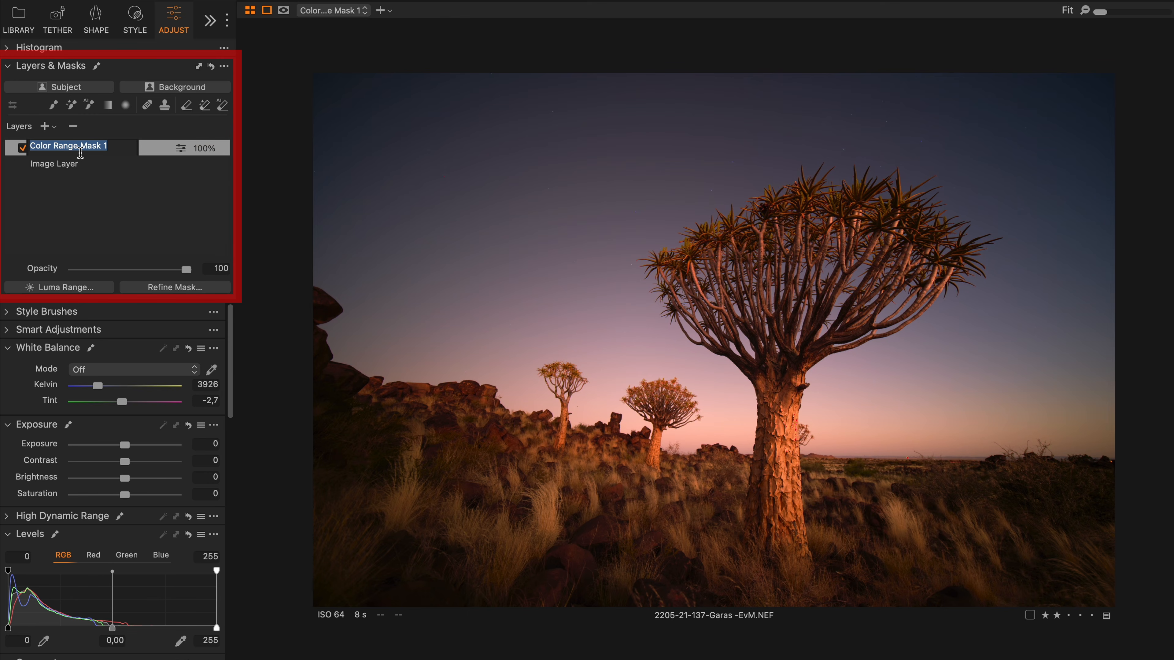
text(Gras)
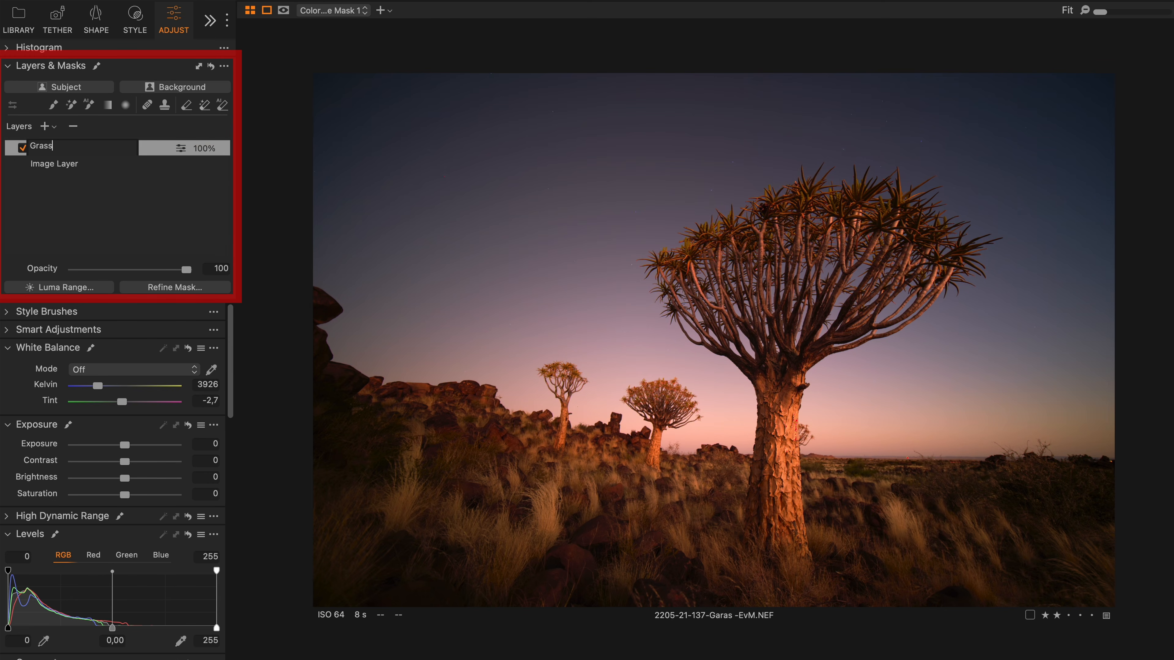
text(s)
key(Return)
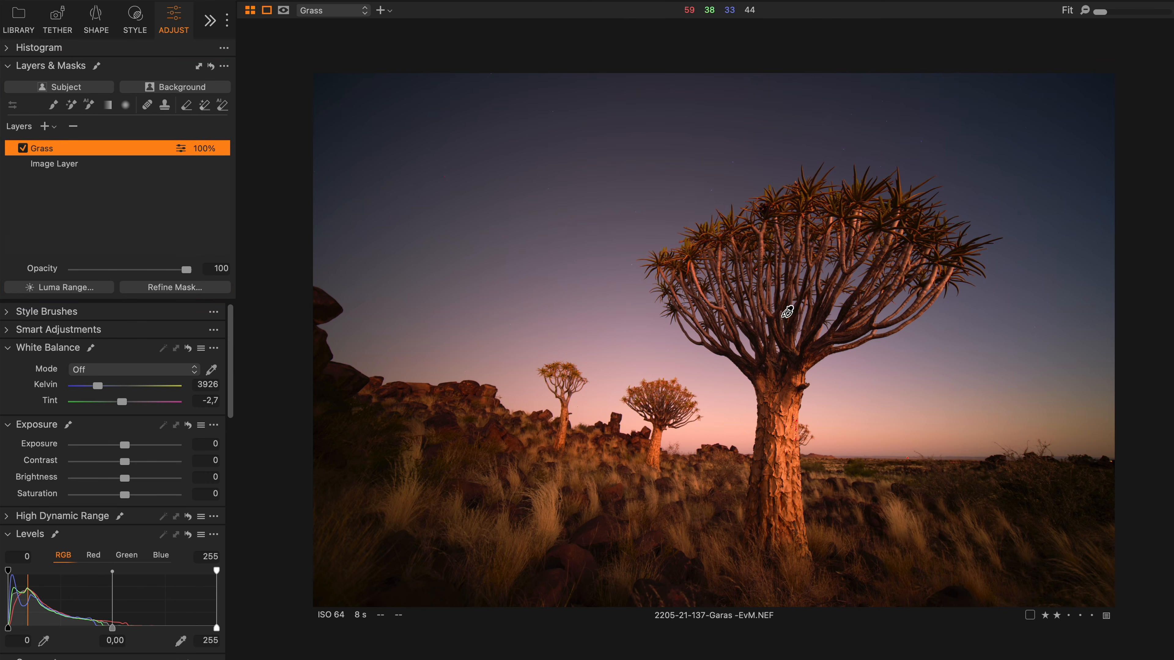
- Display the Grass mask, erase the quiver tree and the rocks at the photo's far left from it with the AI eraser, and hide the overlay
key(m)
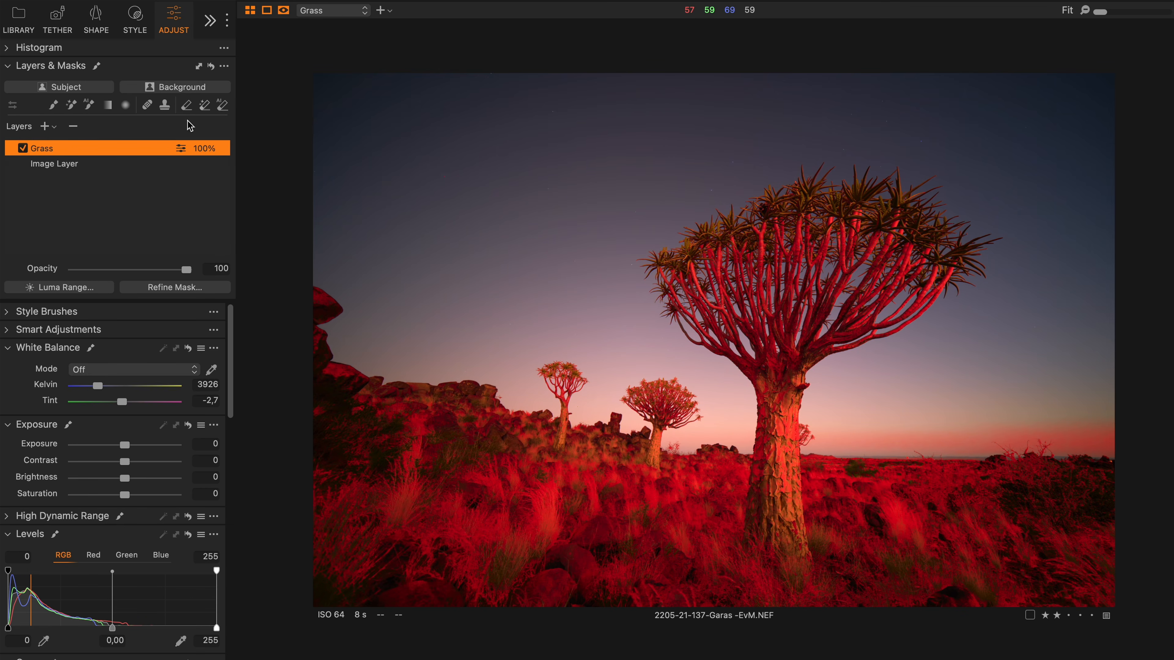
click(205, 105)
mouse_move(800, 290)
mouse_down()
mouse_move(786, 250)
mouse_move(744, 351)
mouse_move(893, 300)
mouse_move(832, 319)
mouse_move(816, 303)
mouse_move(832, 301)
mouse_up()
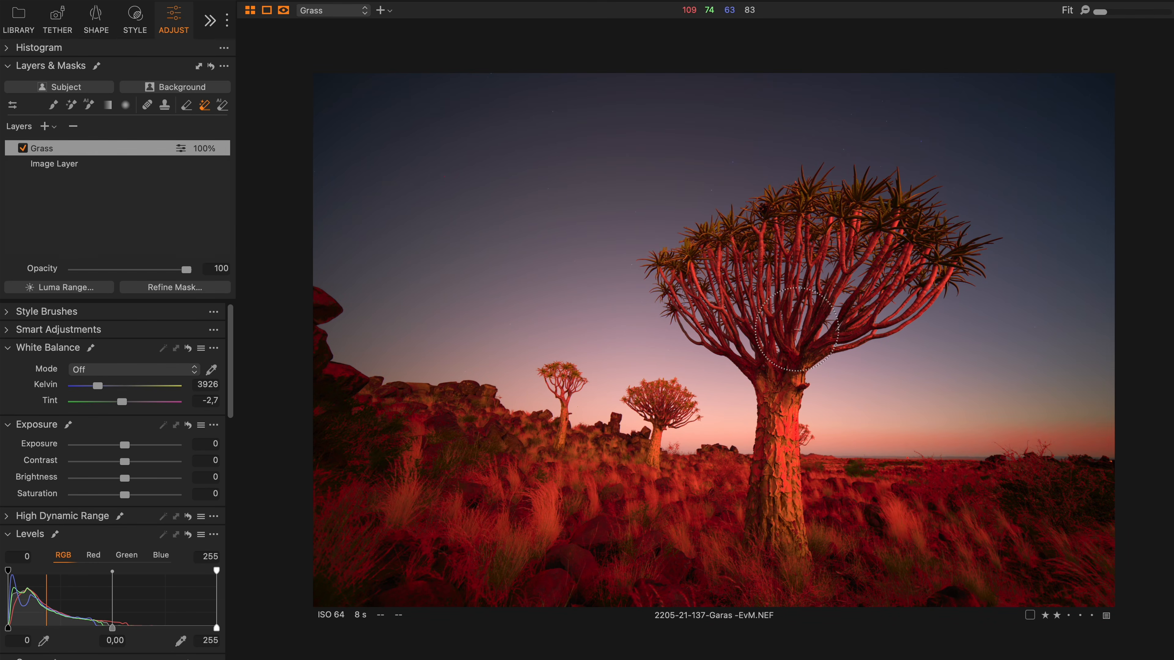
key(super+z)
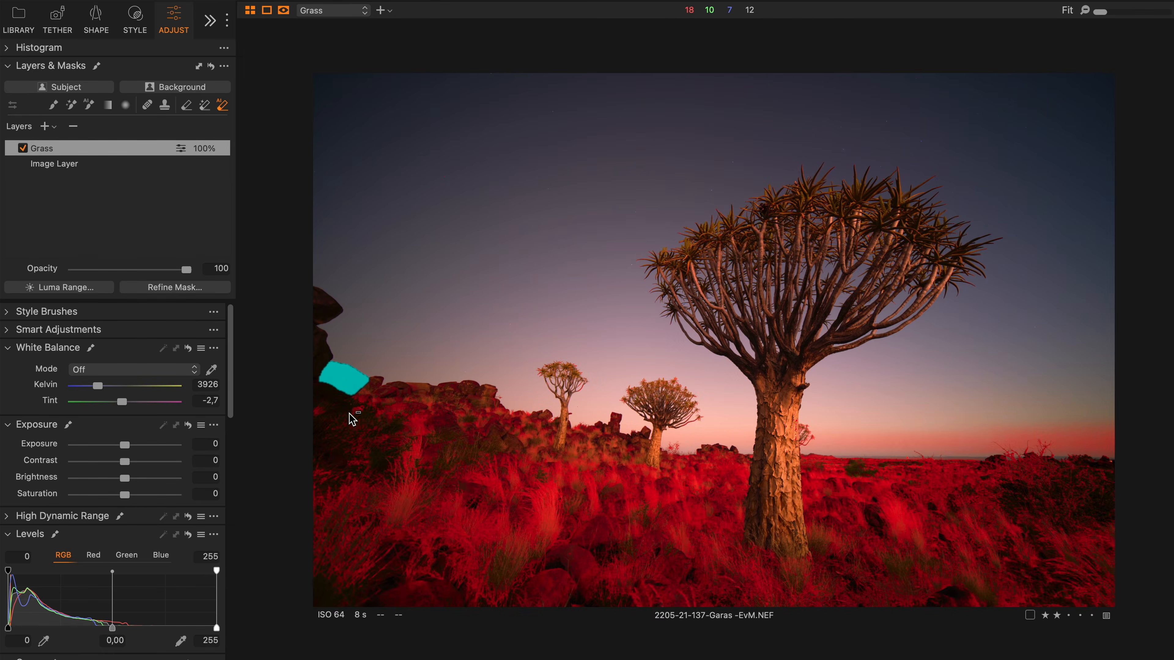
mouse_move(1018, 644)
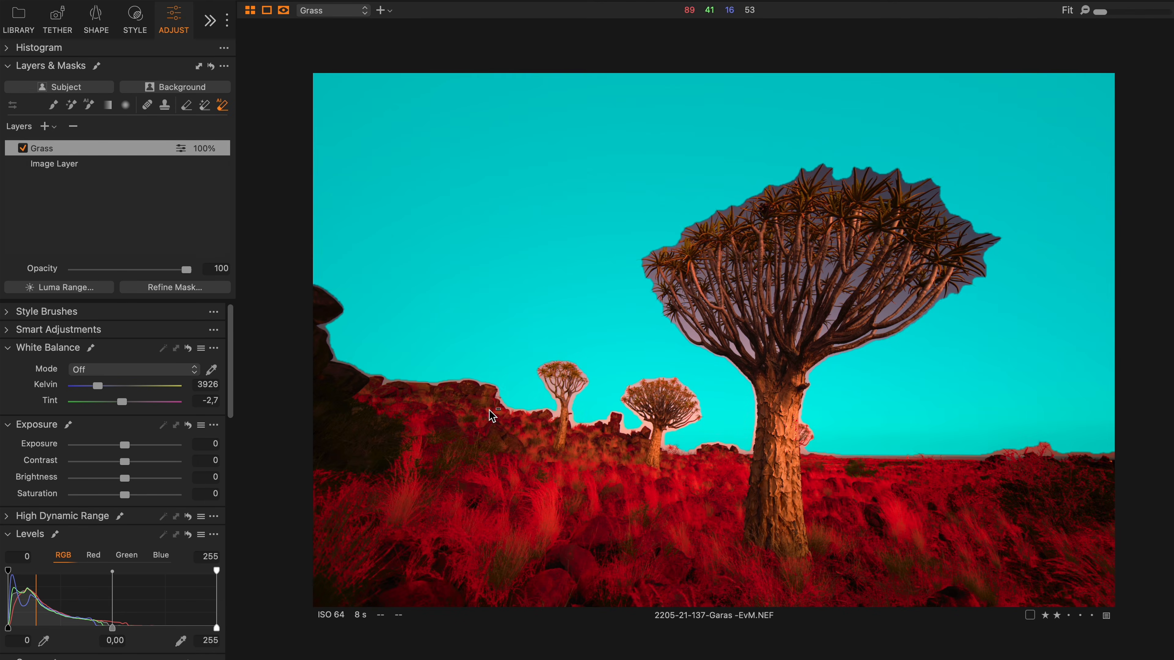
key(v)
key(m)
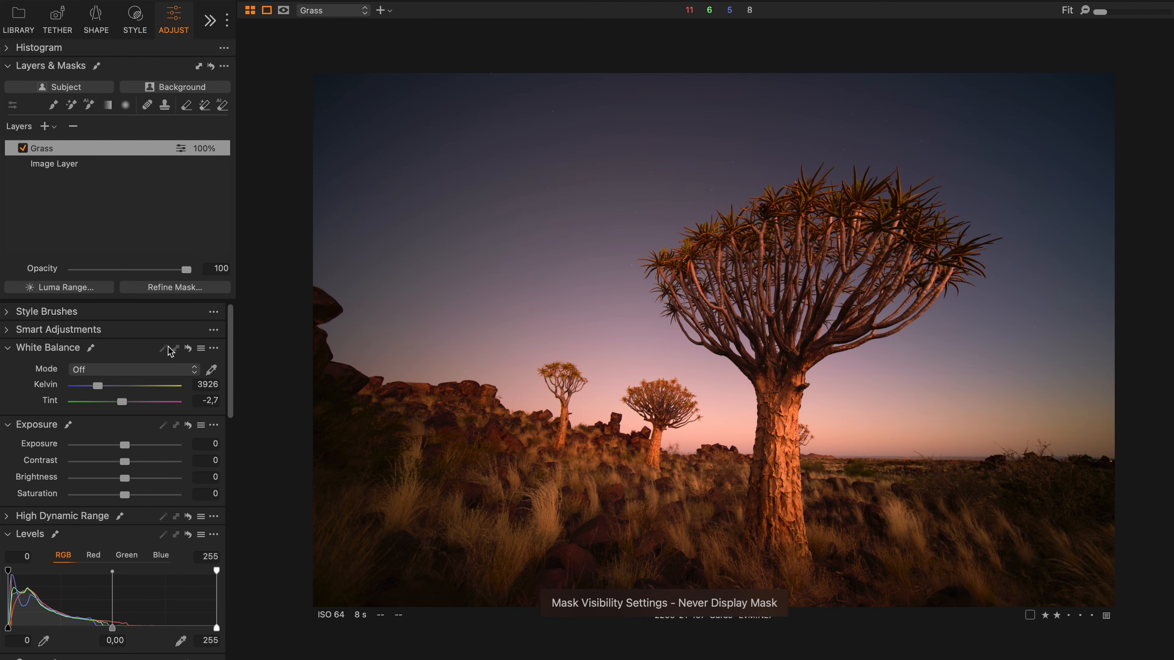
- Add shadow and midtone points to the Grass layer's RGB curve for slightly brighter tones, and set its white balance to 4238 Kelvin
drag(232, 410, 233, 509)
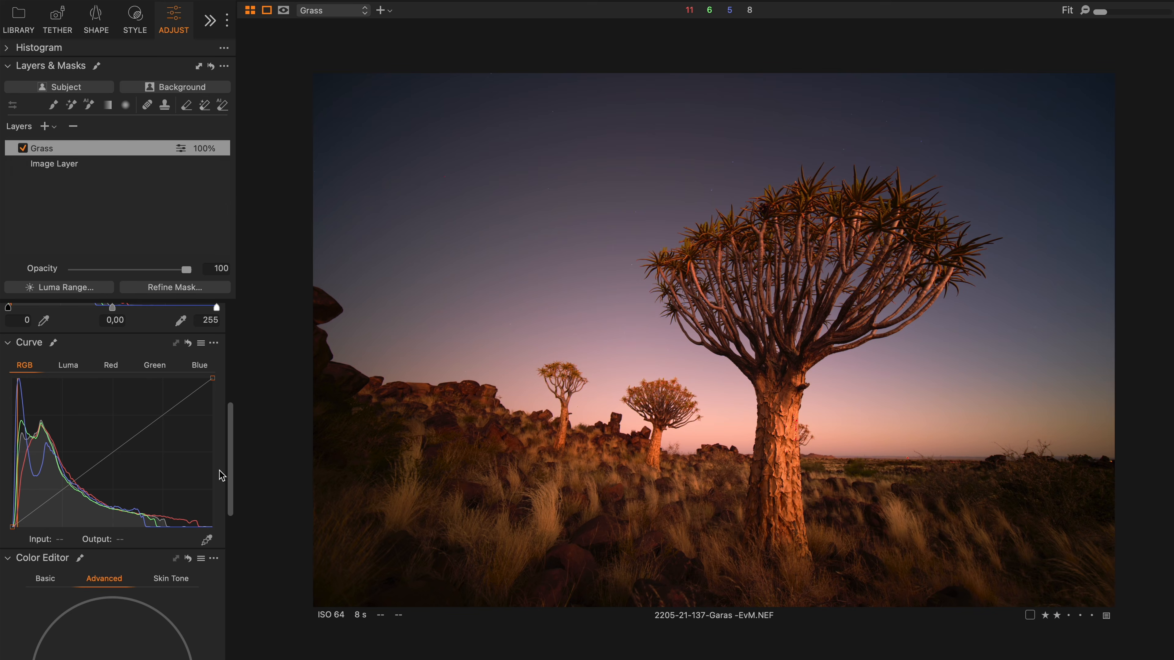
drag(116, 450, 112, 444)
drag(48, 501, 48, 497)
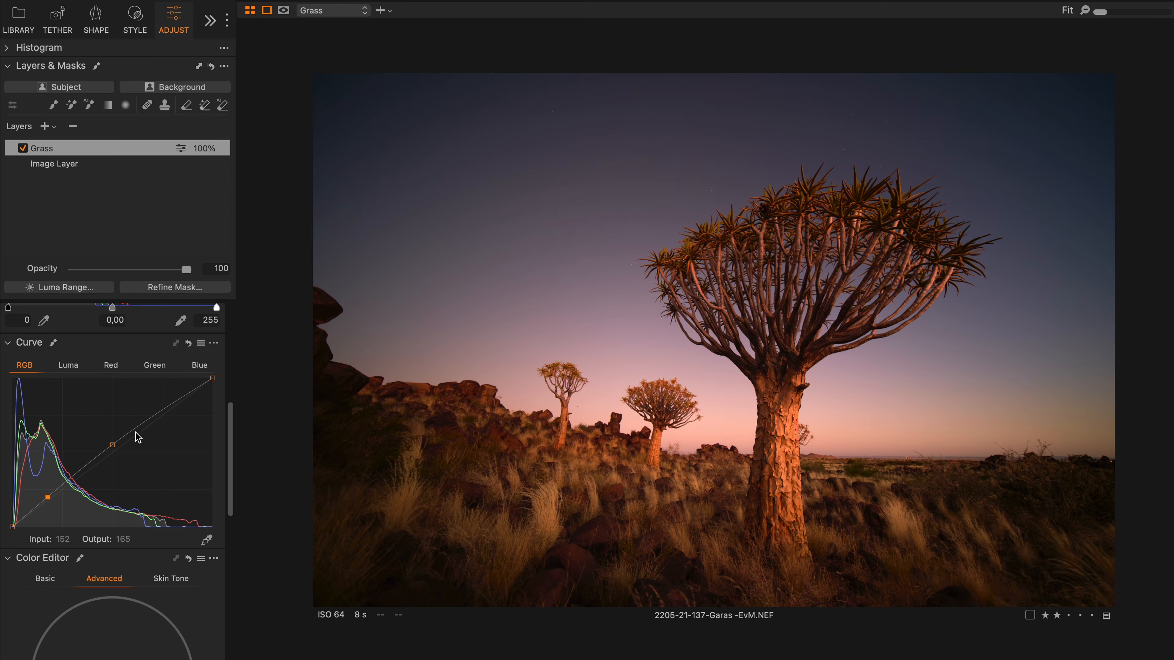
drag(127, 445, 104, 454)
scroll(233, 472, up, 10)
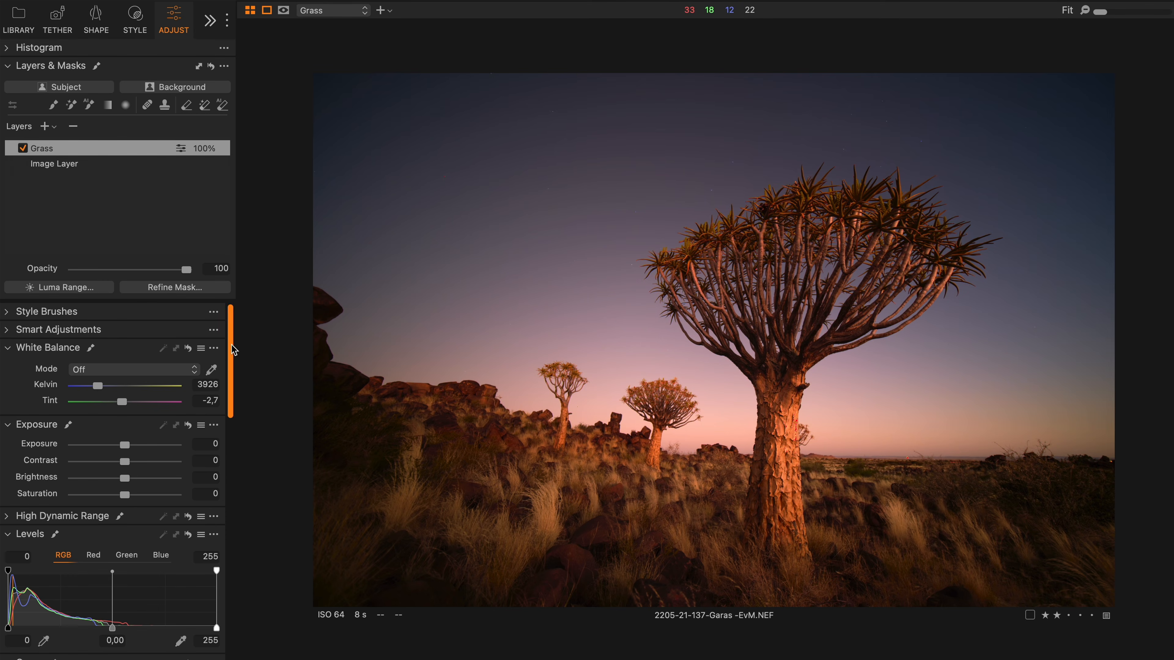
drag(97, 386, 101, 387)
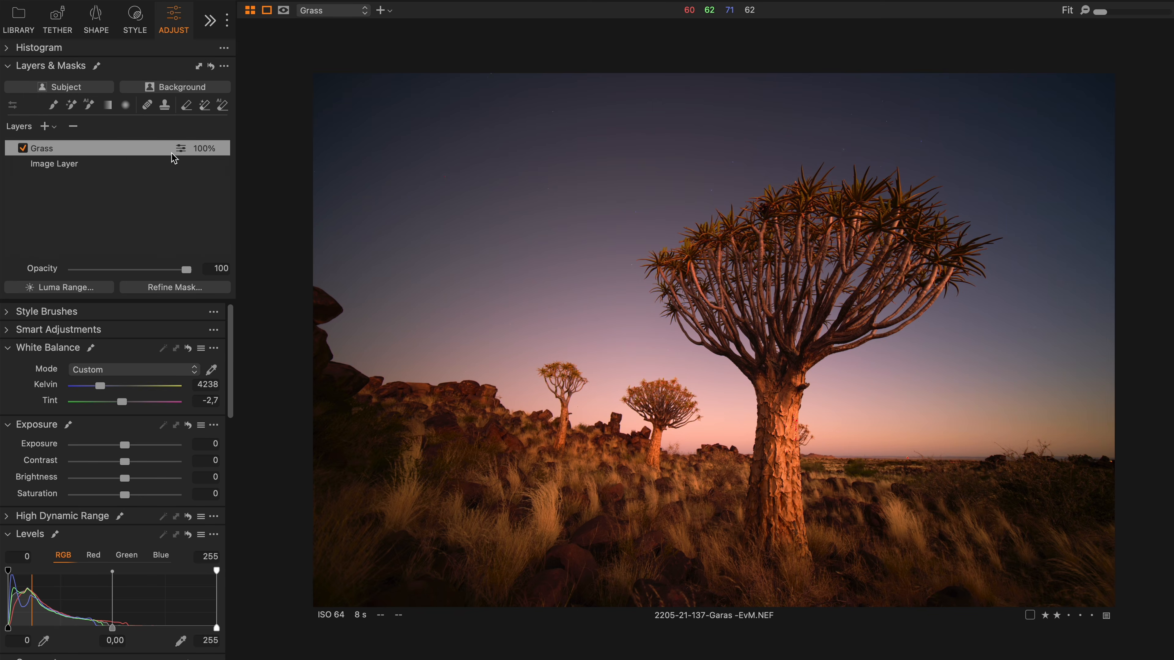
- Refine the Grass layer's mask with a radius of 300 while displaying the mask, and apply the refinement
click(180, 154)
click(180, 149)
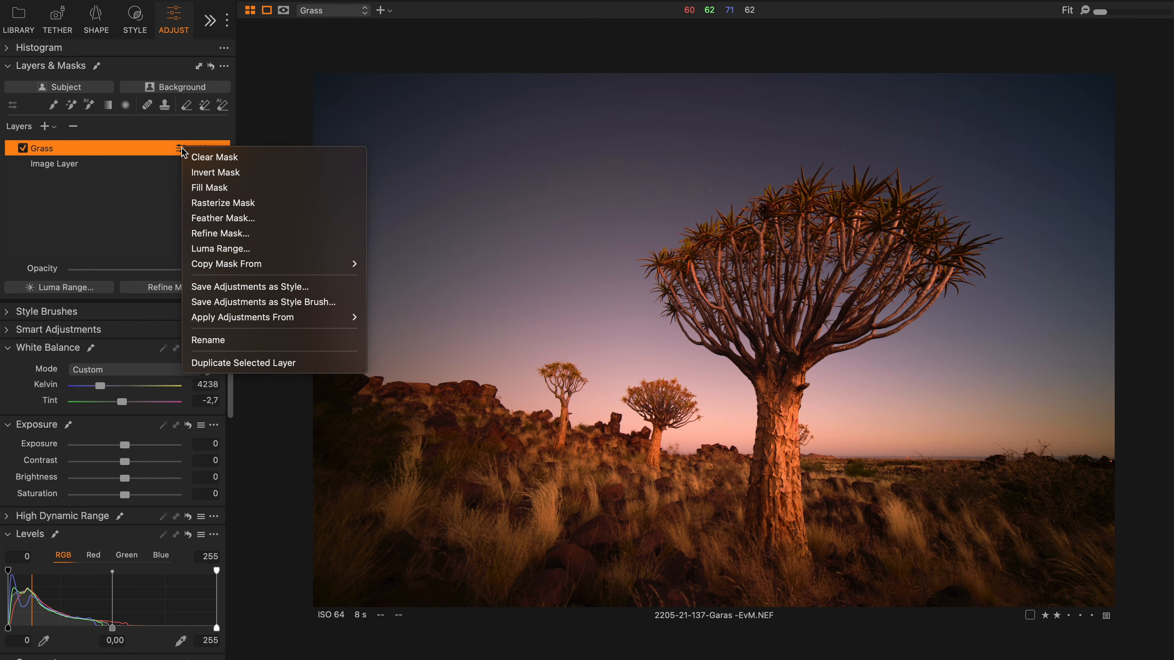
click(212, 234)
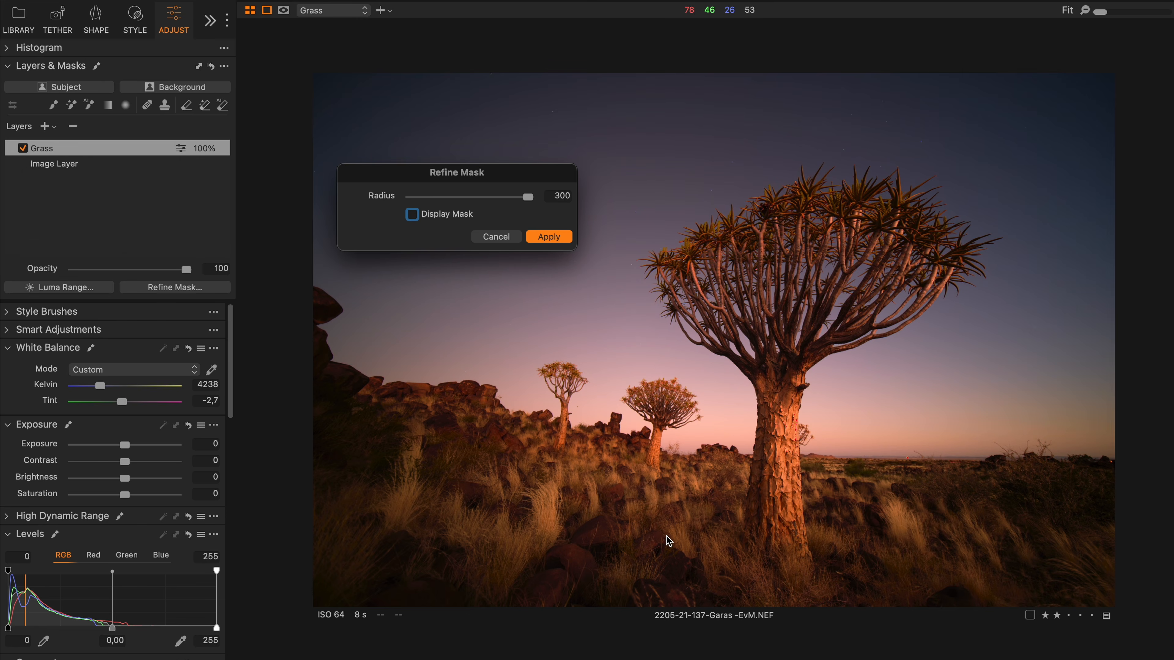
click(412, 214)
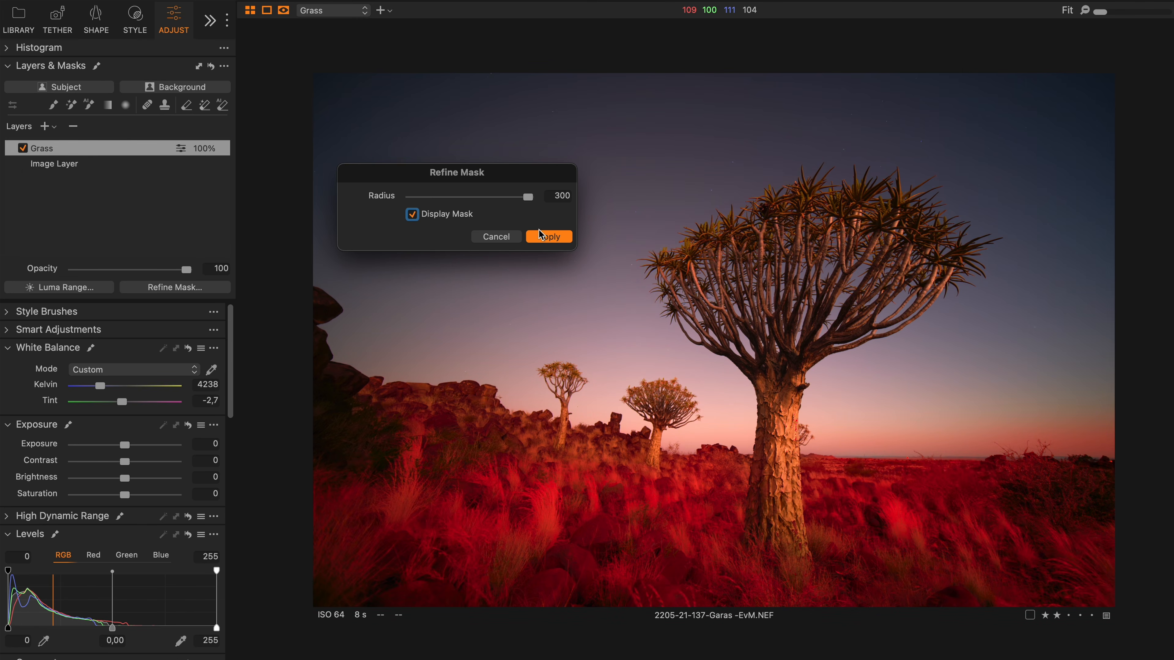
click(560, 239)
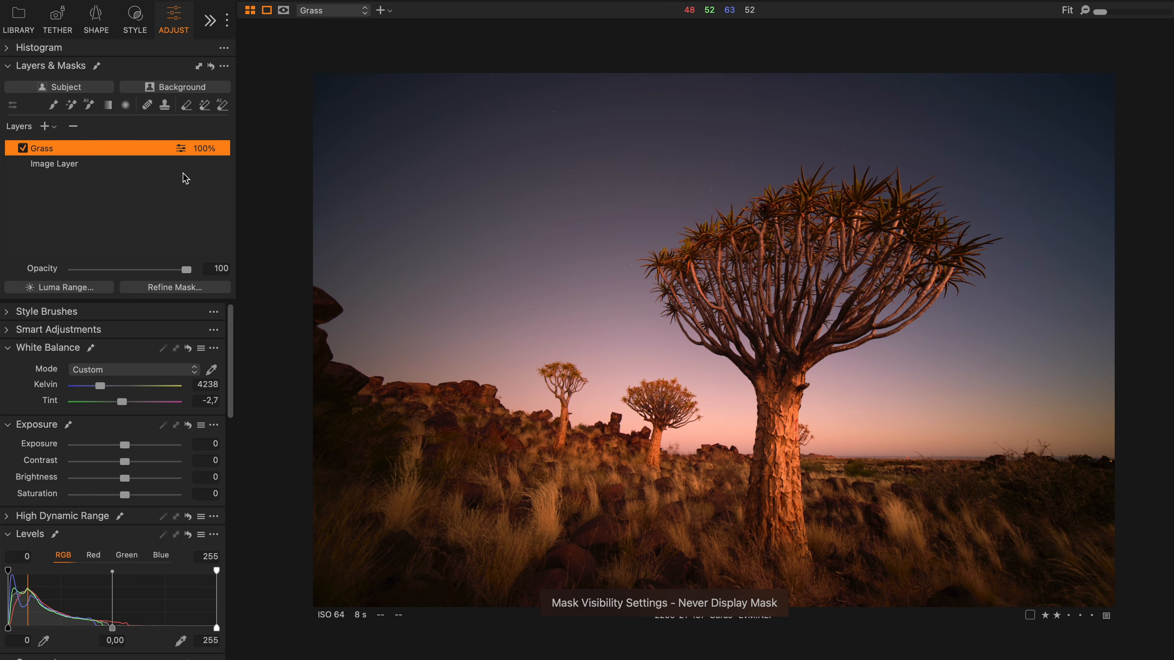
- Toggle the Grass layer off and on repeatedly to compare the foreground with and without its adjustments
click(23, 148)
click(23, 149)
click(23, 149)
click(22, 148)
click(22, 148)
click(22, 148)
click(22, 148)
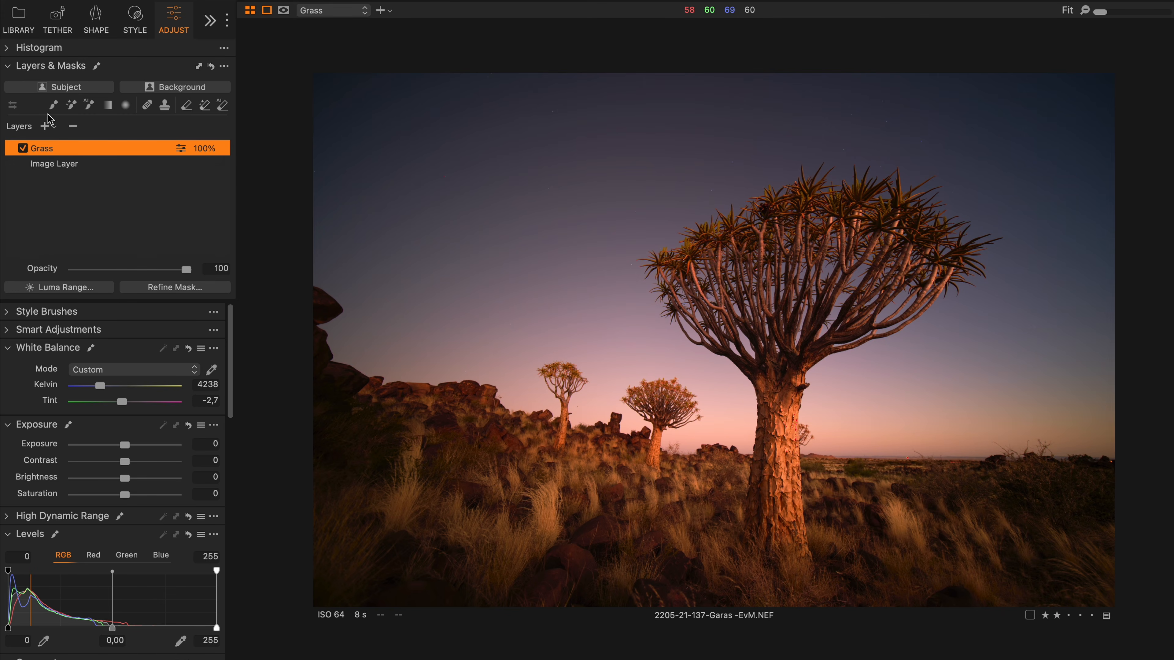
- Add a new adjustment layer, mask the quiver tree trunks with the AI brush, and hide the mask overlay
click(44, 126)
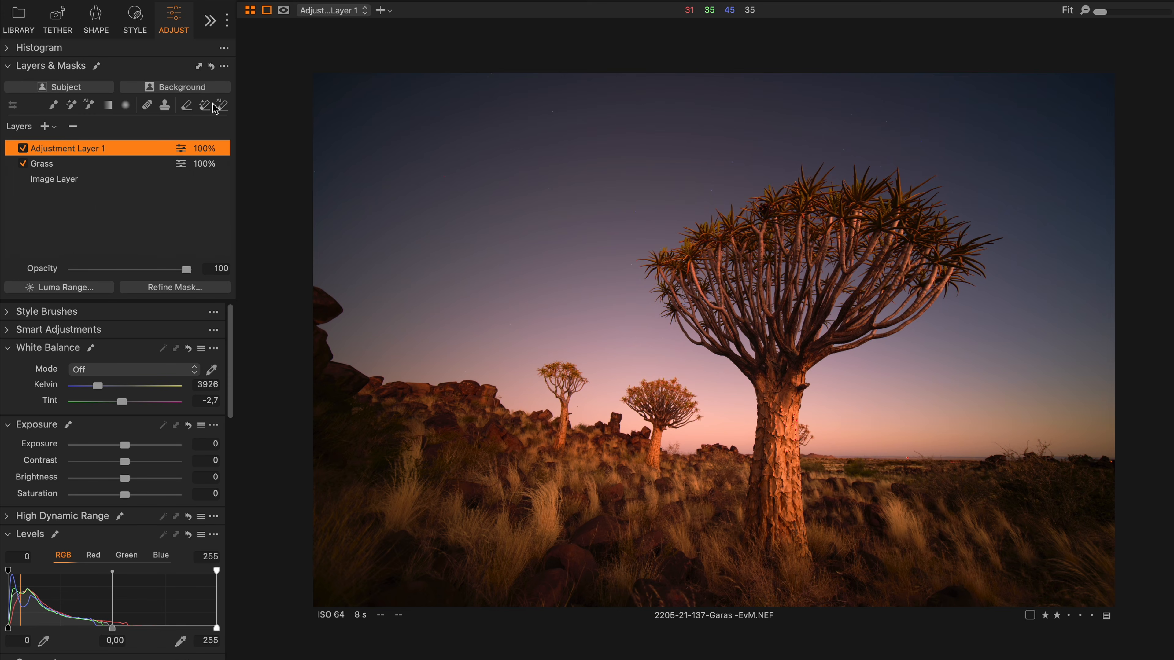
click(88, 106)
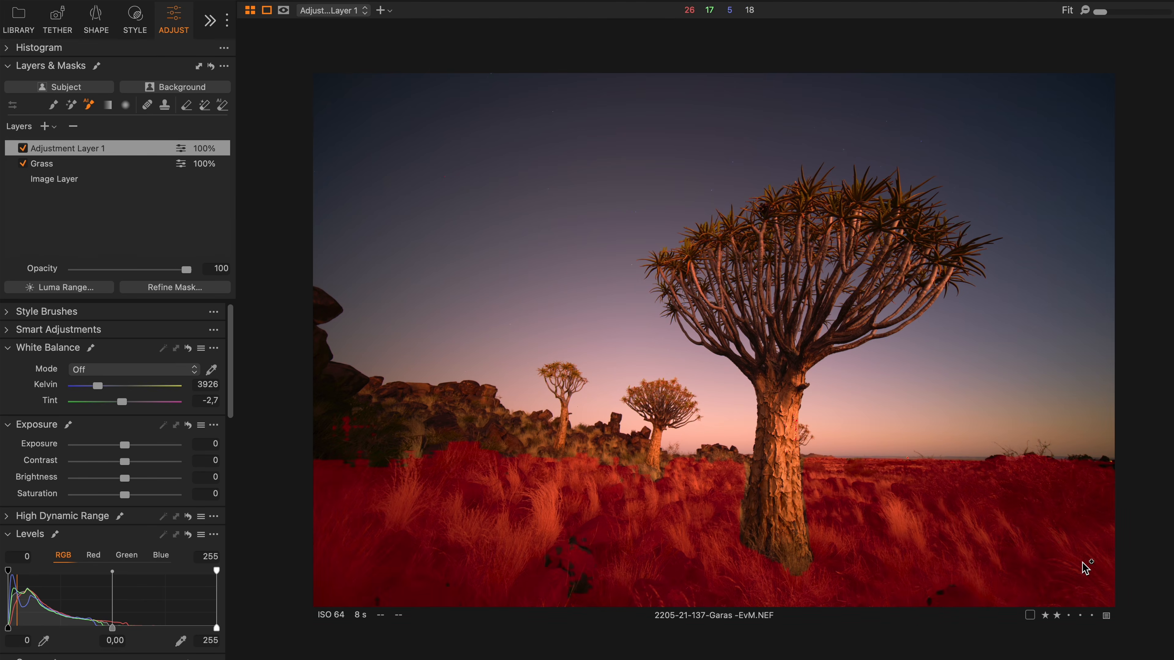
key(m)
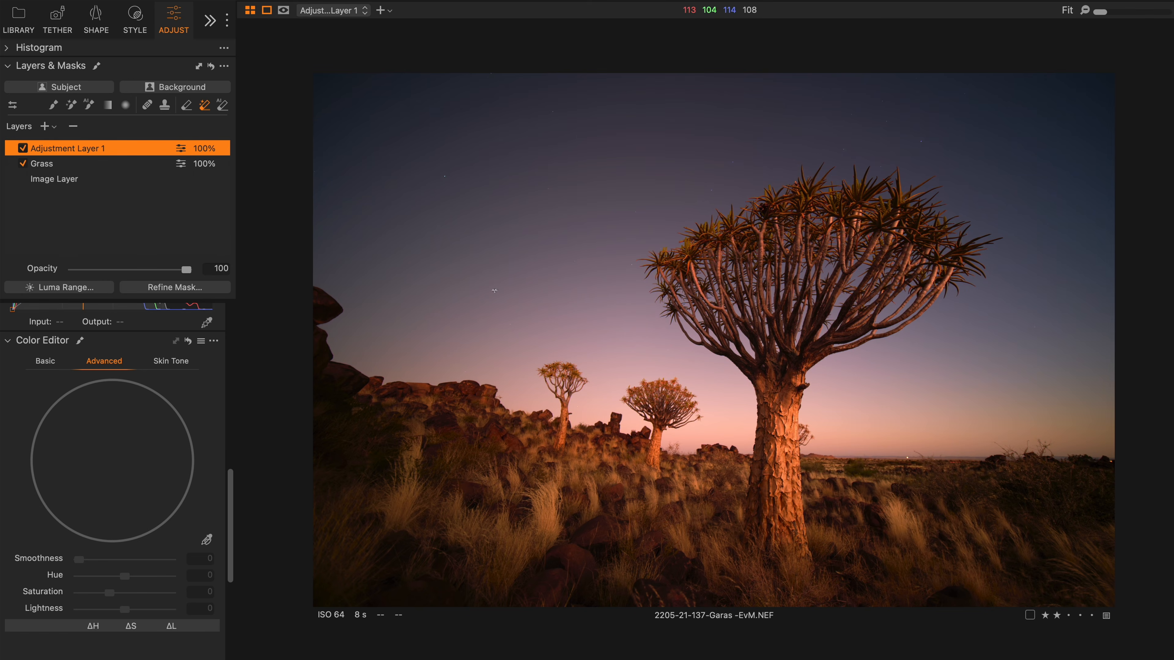
- Shape a gentle RGB contrast curve on the tree layer with a lowered shadow point, an anchor just above it and a raised upper-midtone point
drag(233, 525, 238, 428)
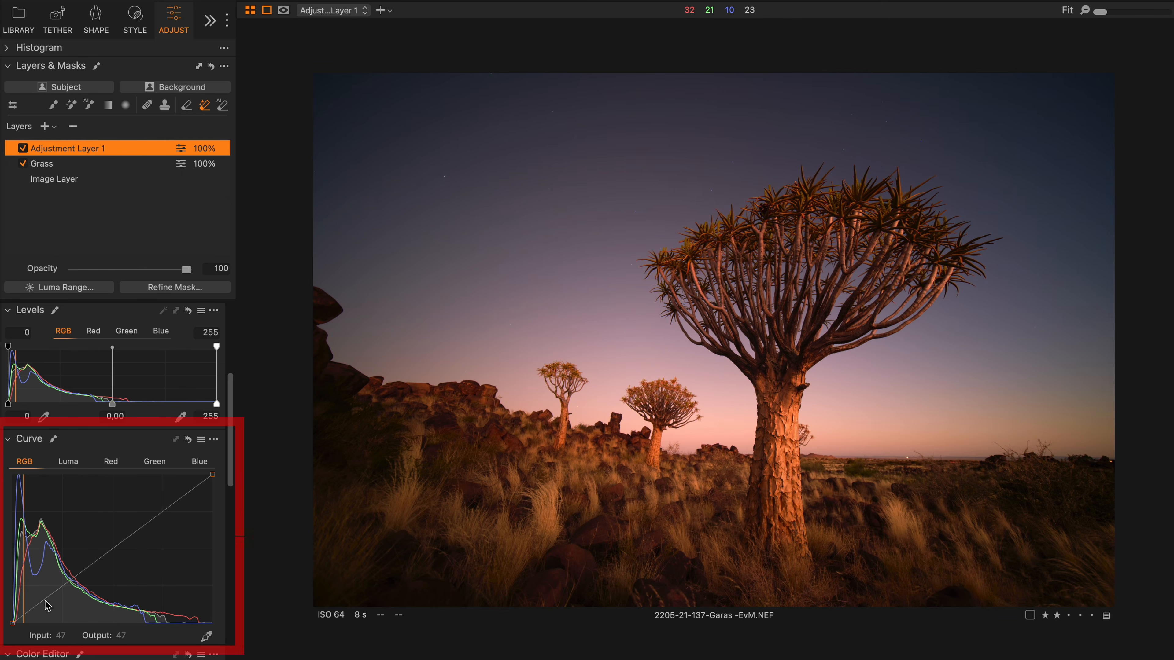
drag(41, 602, 42, 605)
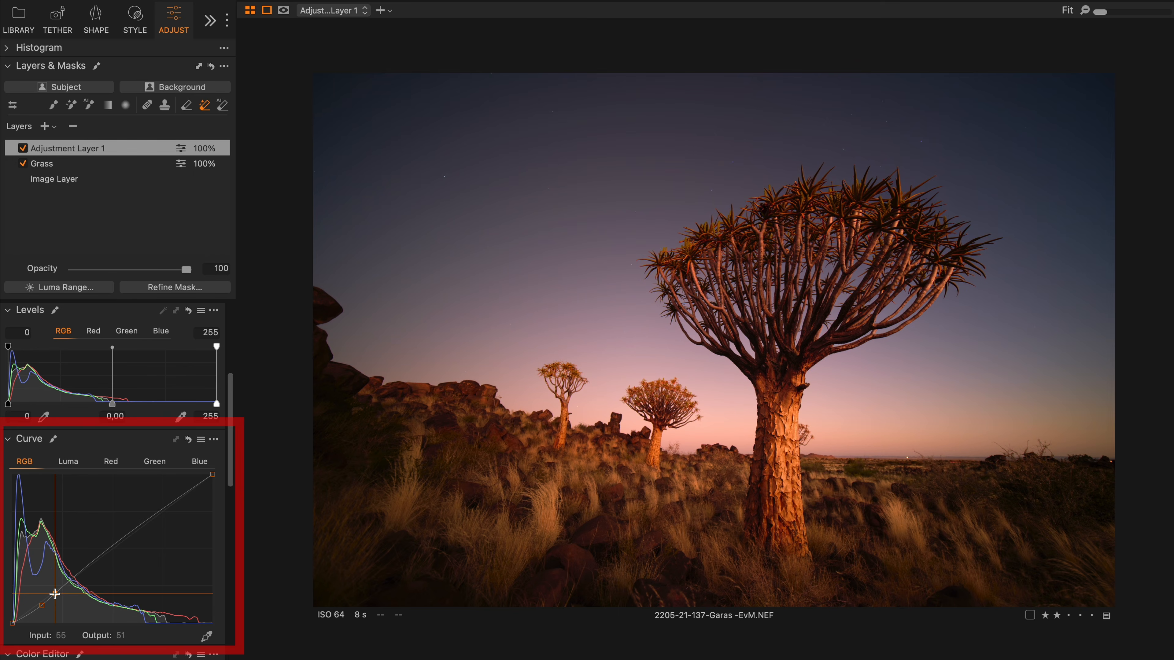
click(54, 593)
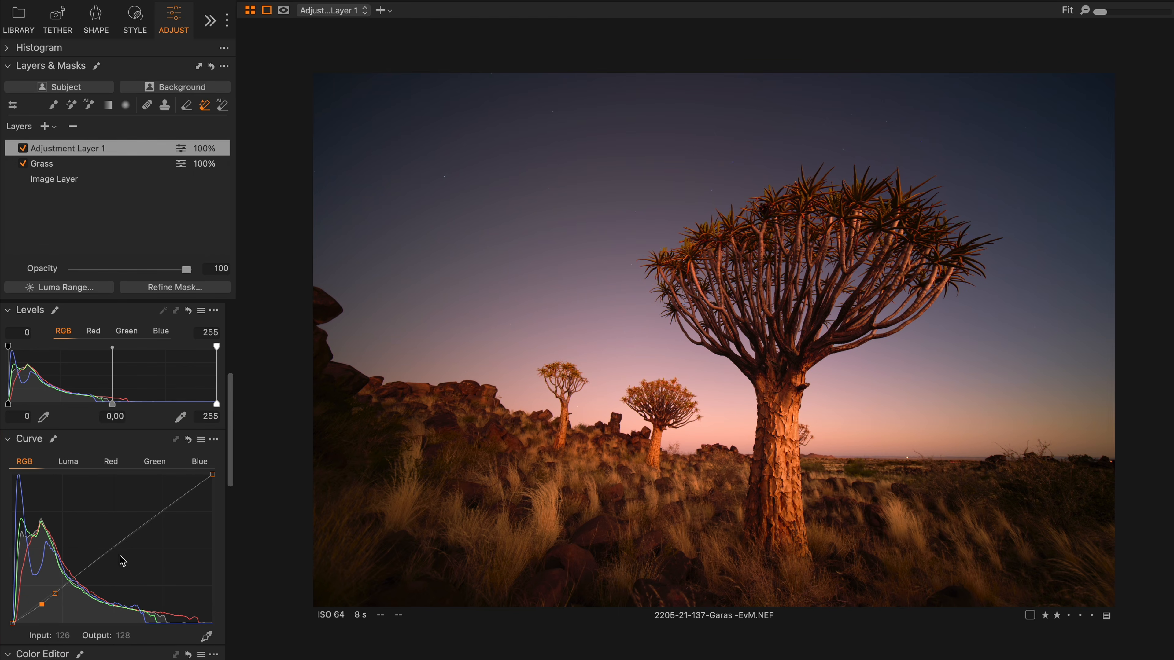
drag(132, 539, 129, 532)
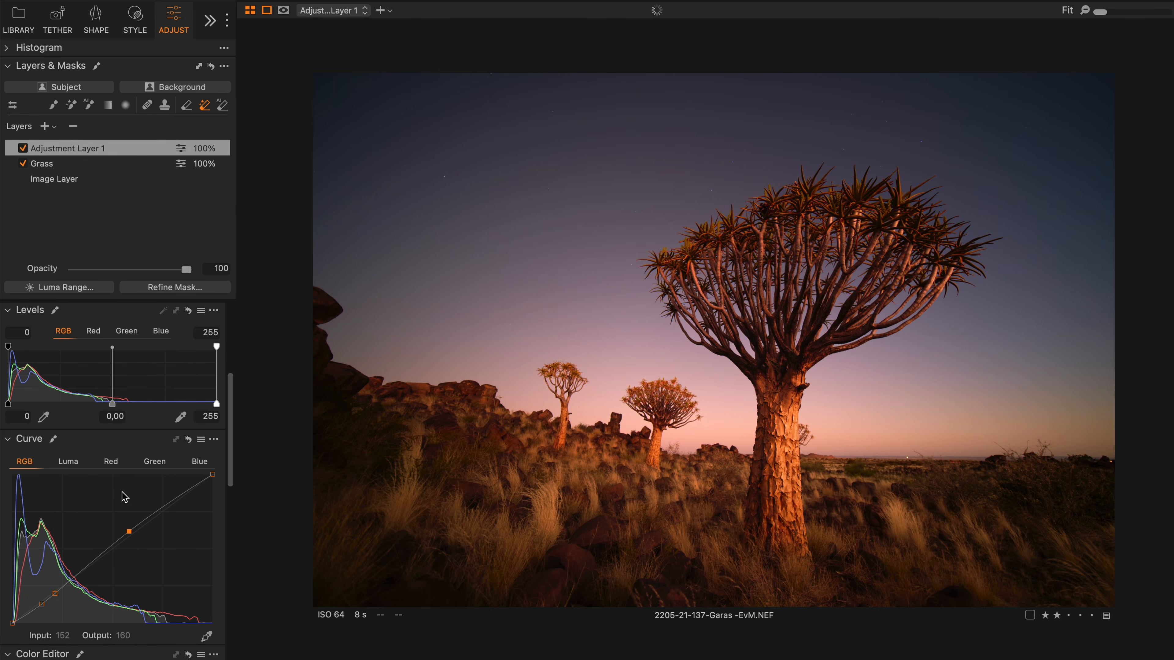
- Toggle the tree adjustment layer off and on to compare the effect of its curve
click(25, 152)
click(21, 149)
click(22, 149)
click(21, 150)
click(22, 149)
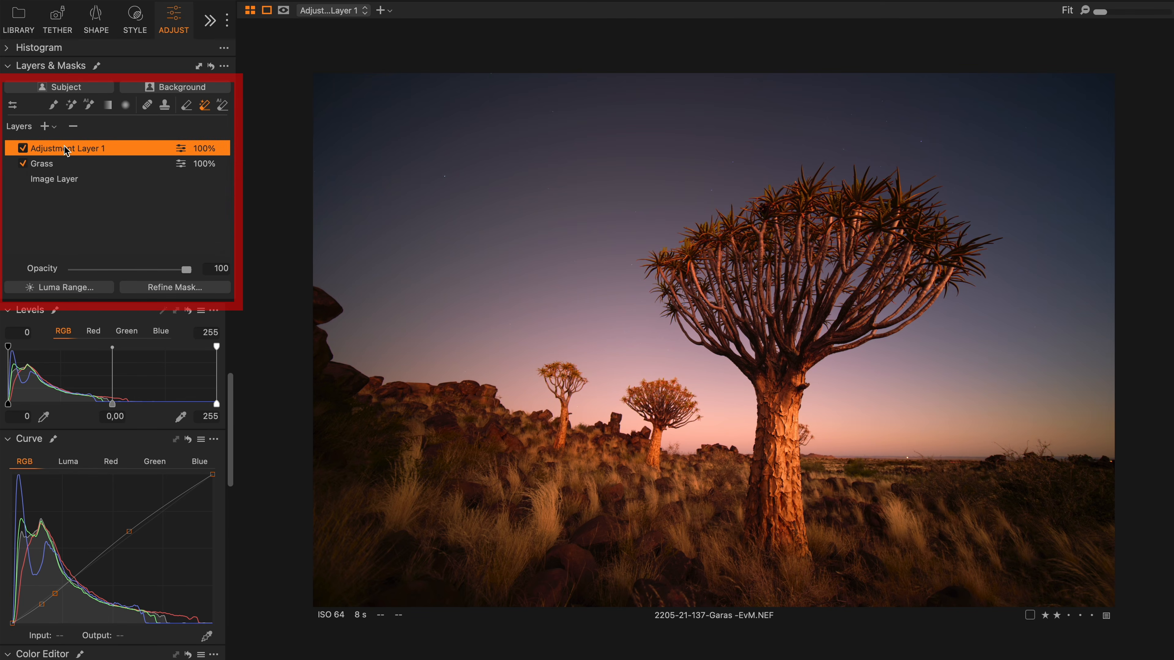
- Rename the tree adjustment layer to Trunks and set its brightness to 6
double_click(65, 149)
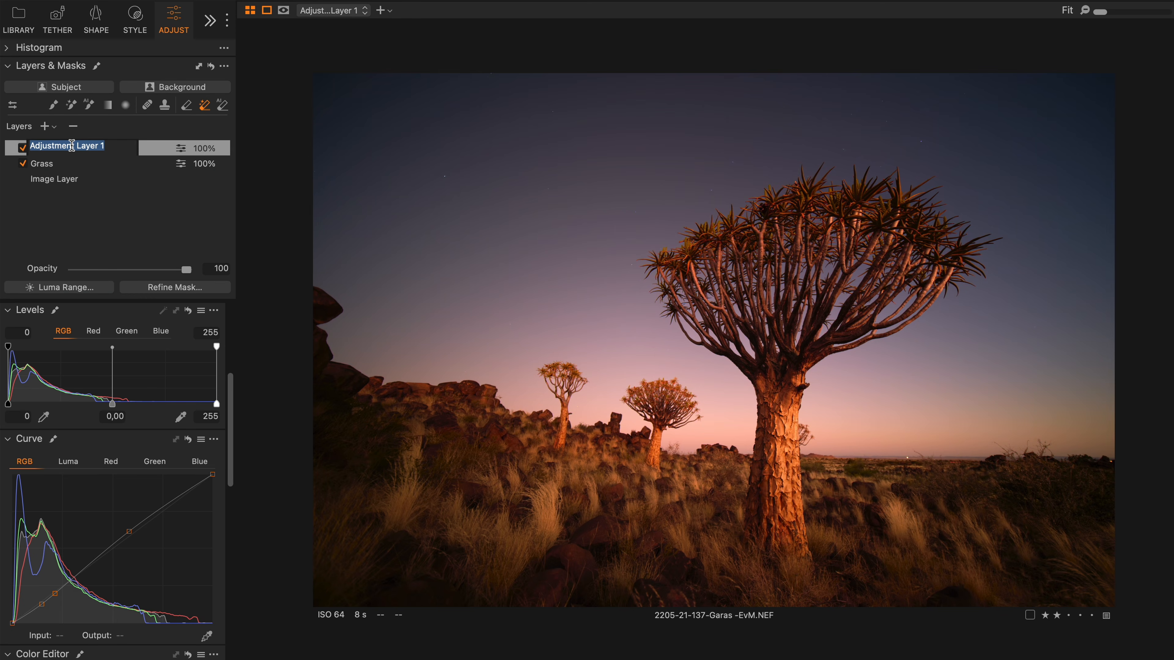
text(Trunks)
key(Return)
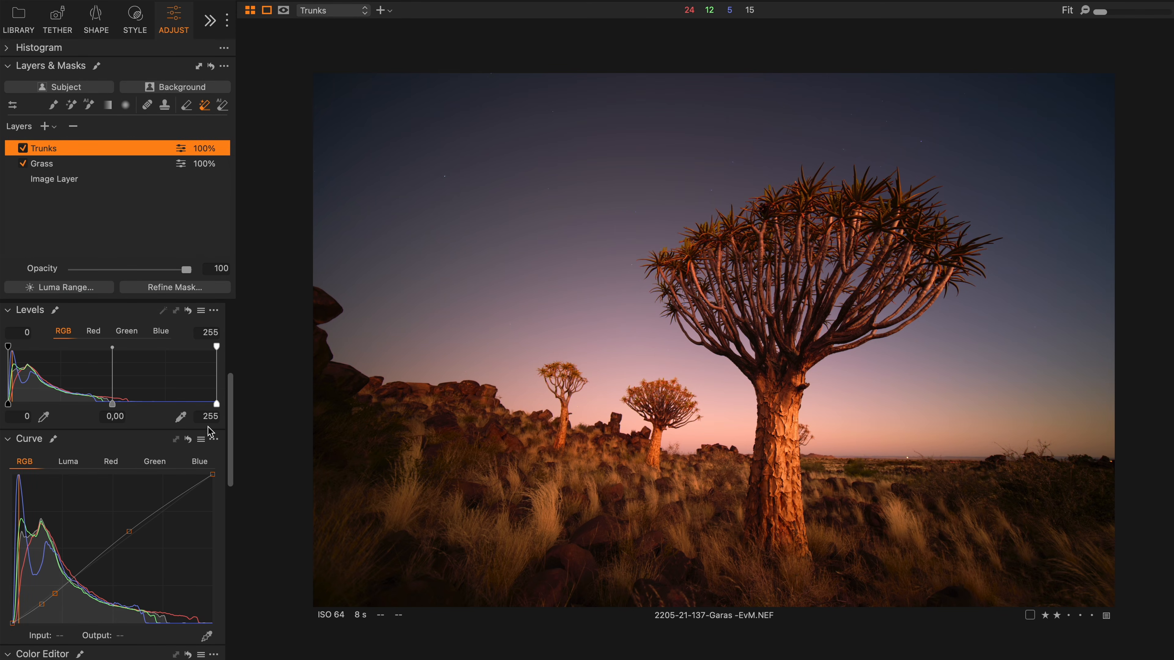
drag(231, 427, 231, 386)
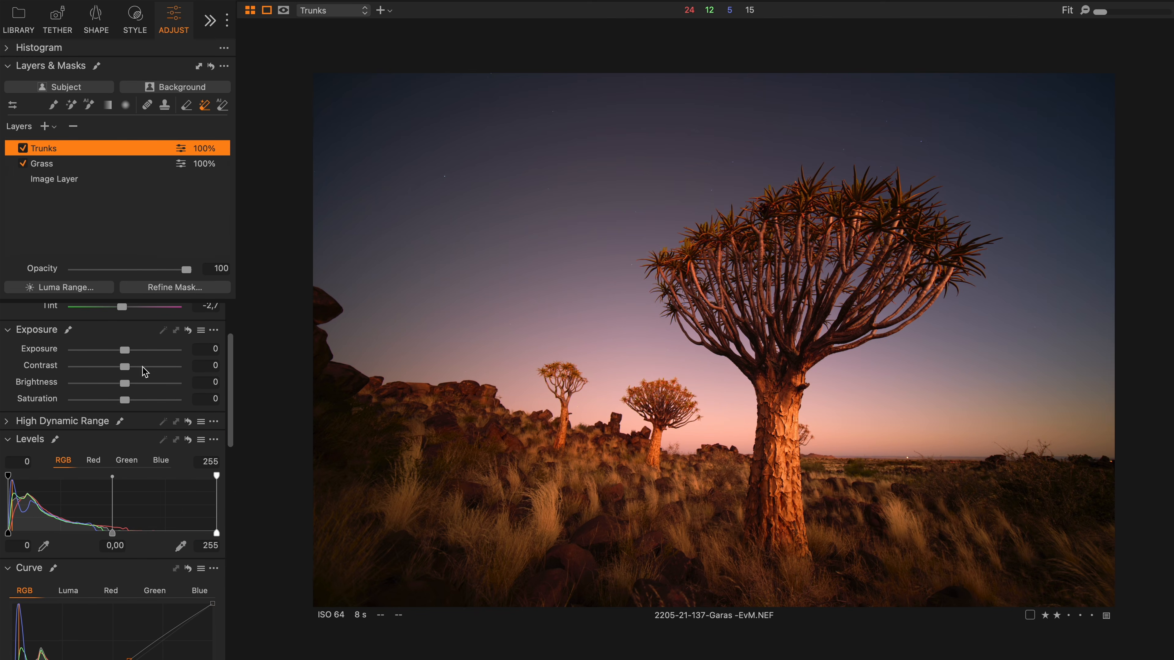
drag(129, 388, 132, 386)
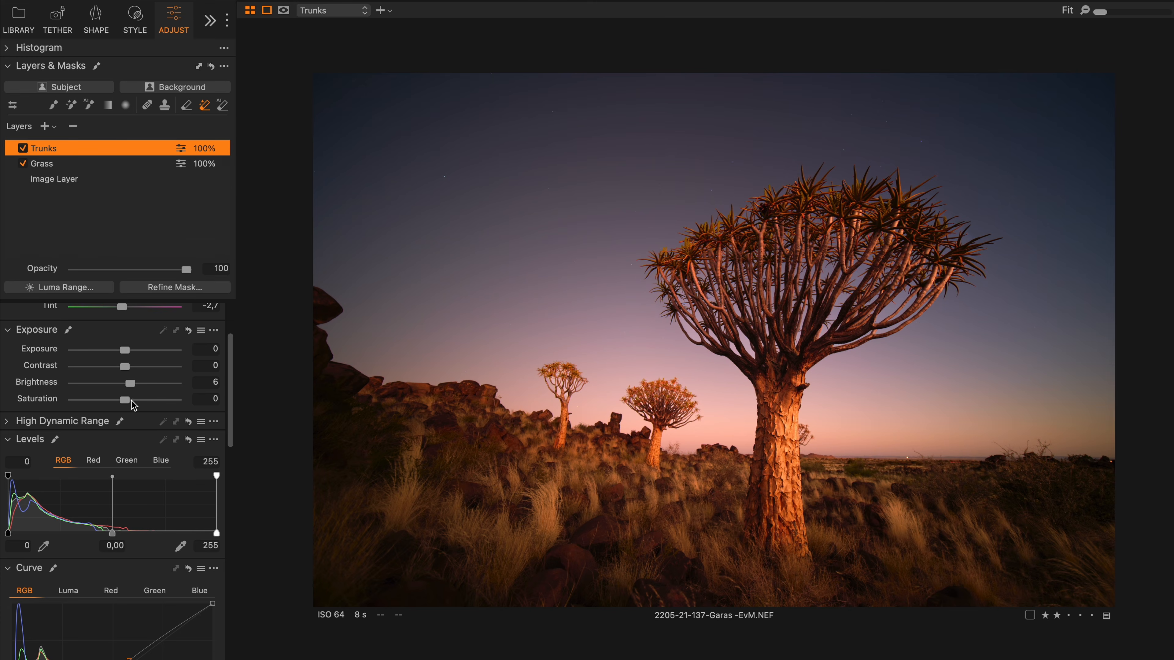
- Pick the large trunk's orange in the advanced Color Editor, set its saturation to -7,1, and reduce the Trunks layer opacity to 62
drag(225, 400, 232, 525)
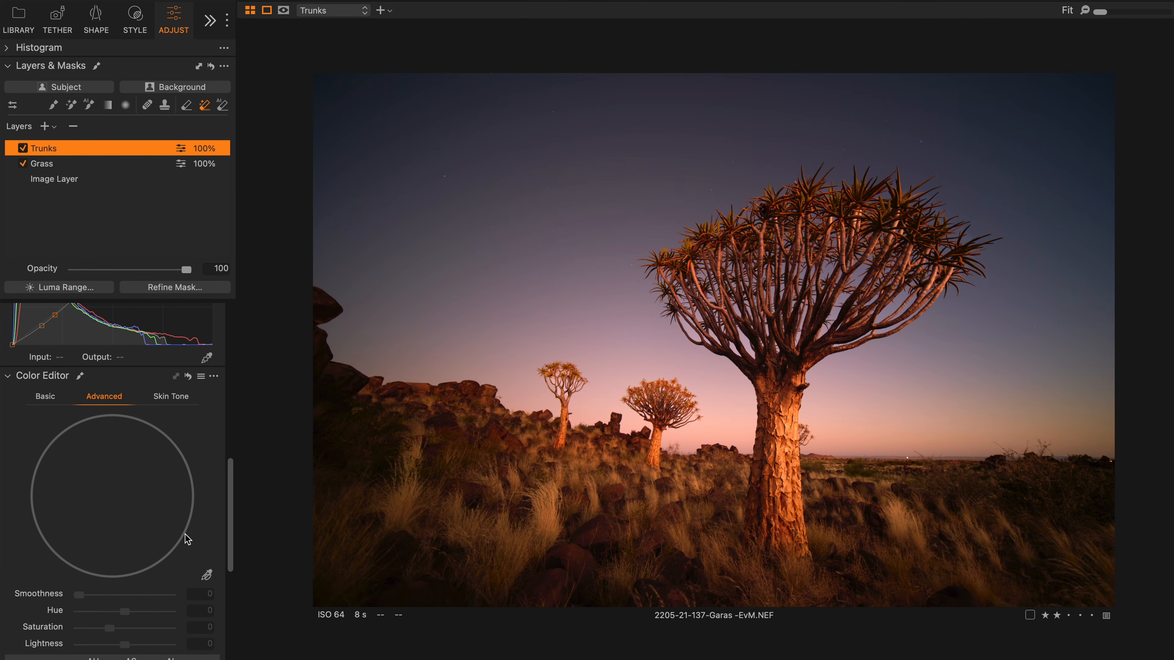
click(207, 574)
click(785, 426)
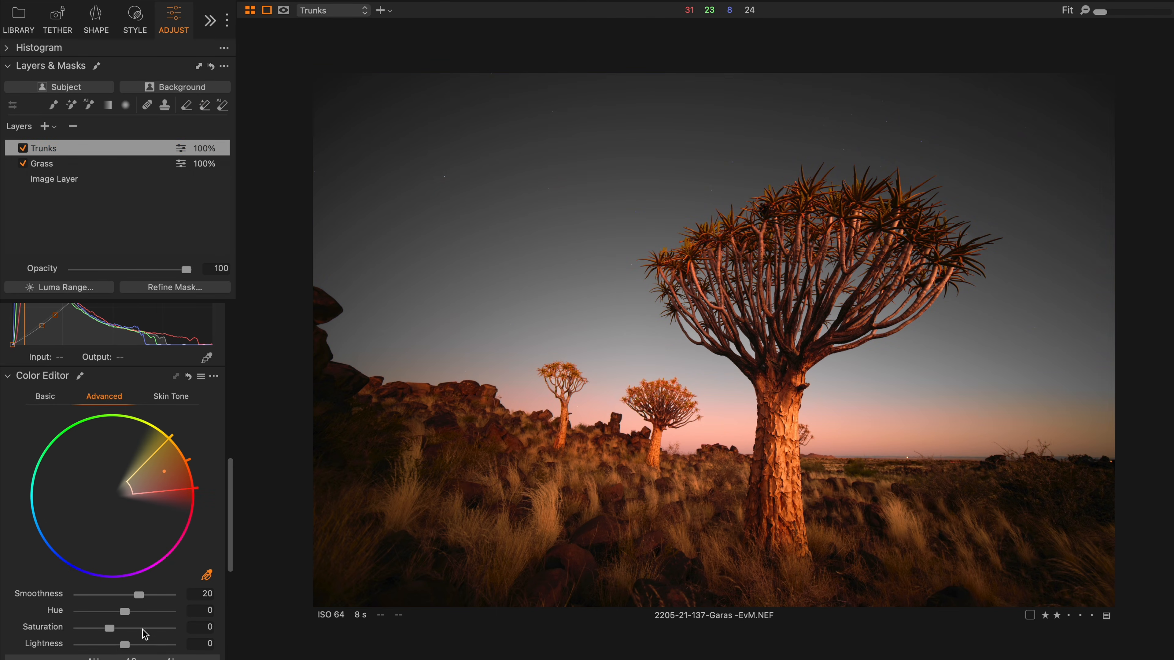
drag(112, 629, 112, 633)
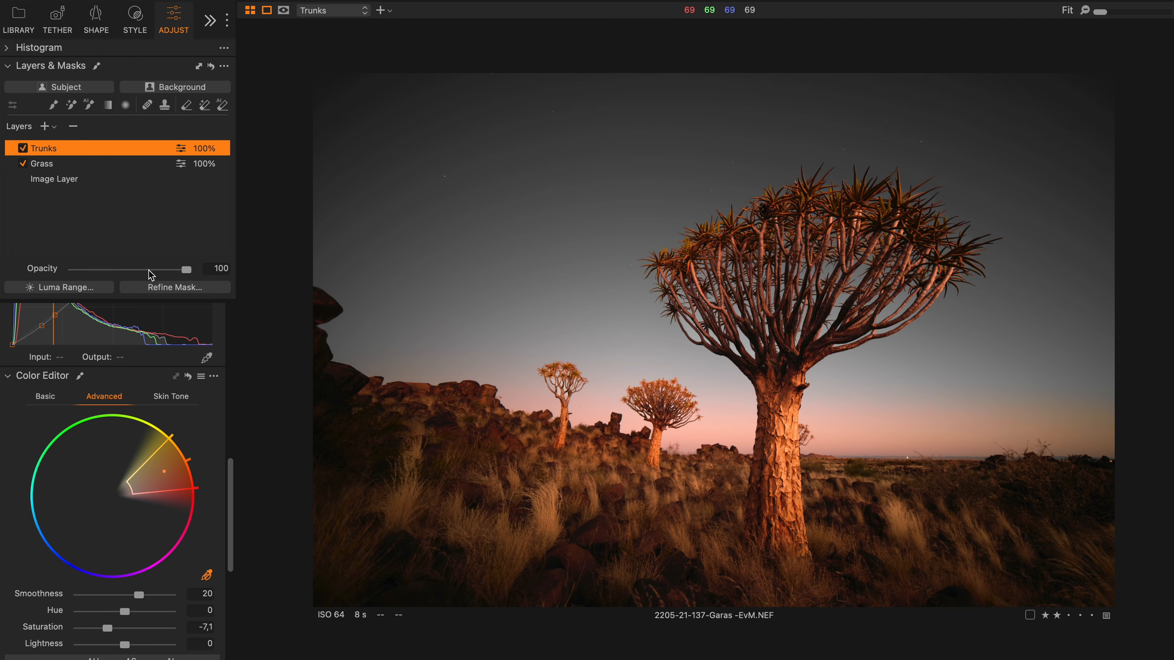
drag(188, 270, 145, 275)
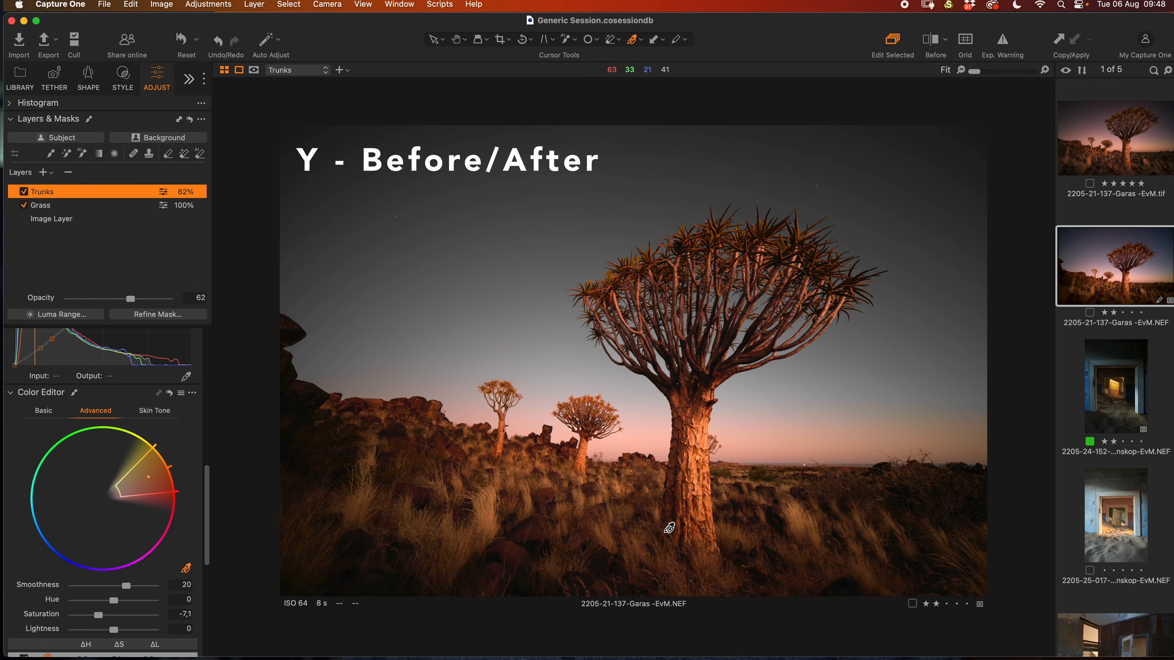
- Switch the before/after view on and off several times to compare the edit with the original photo
key(y)
key(y)
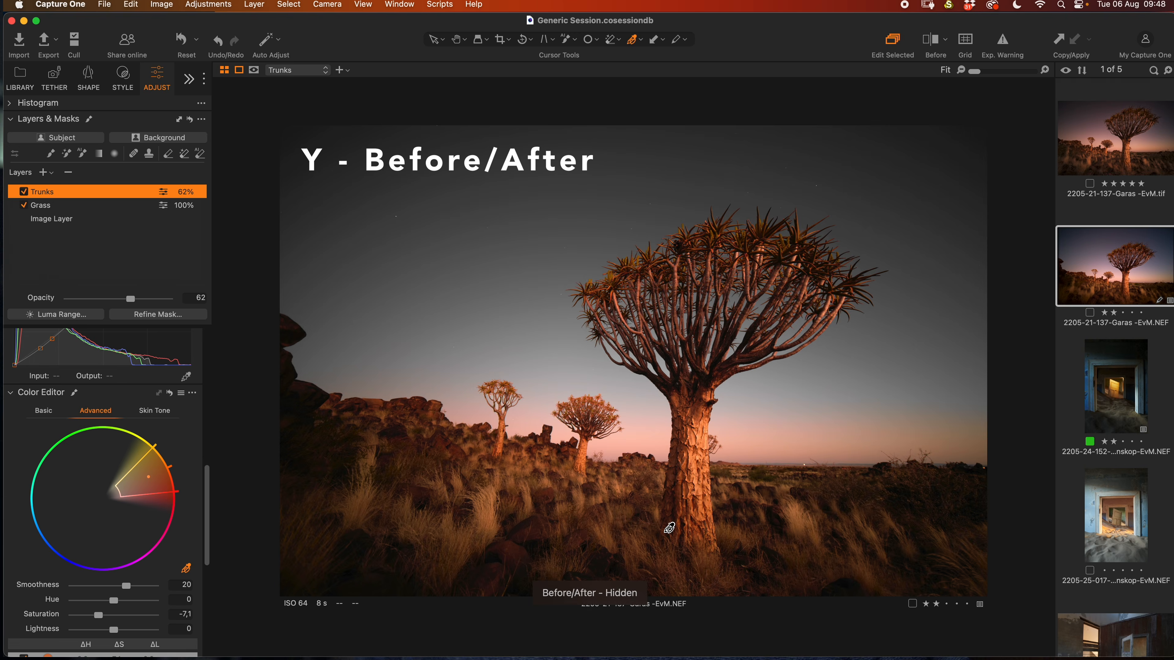
key(y)
key(y)
key(y)
key(y)
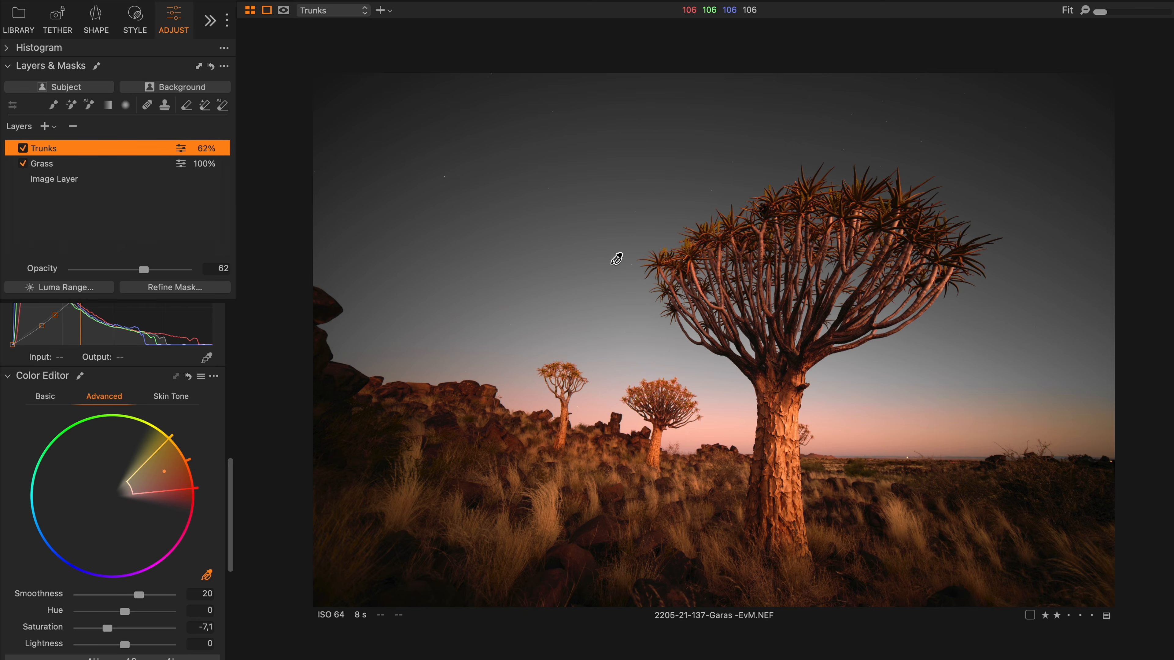
- Undo the last layer visibility change and add a new filled adjustment layer above the Trunks layer
key(super+z)
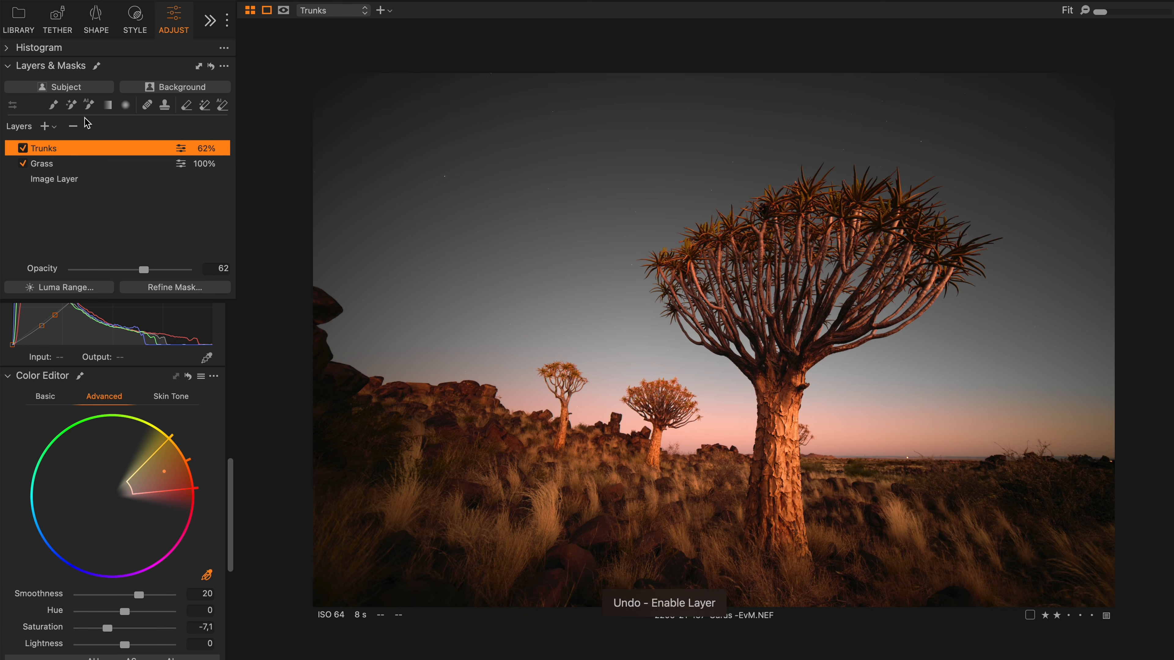
click(46, 128)
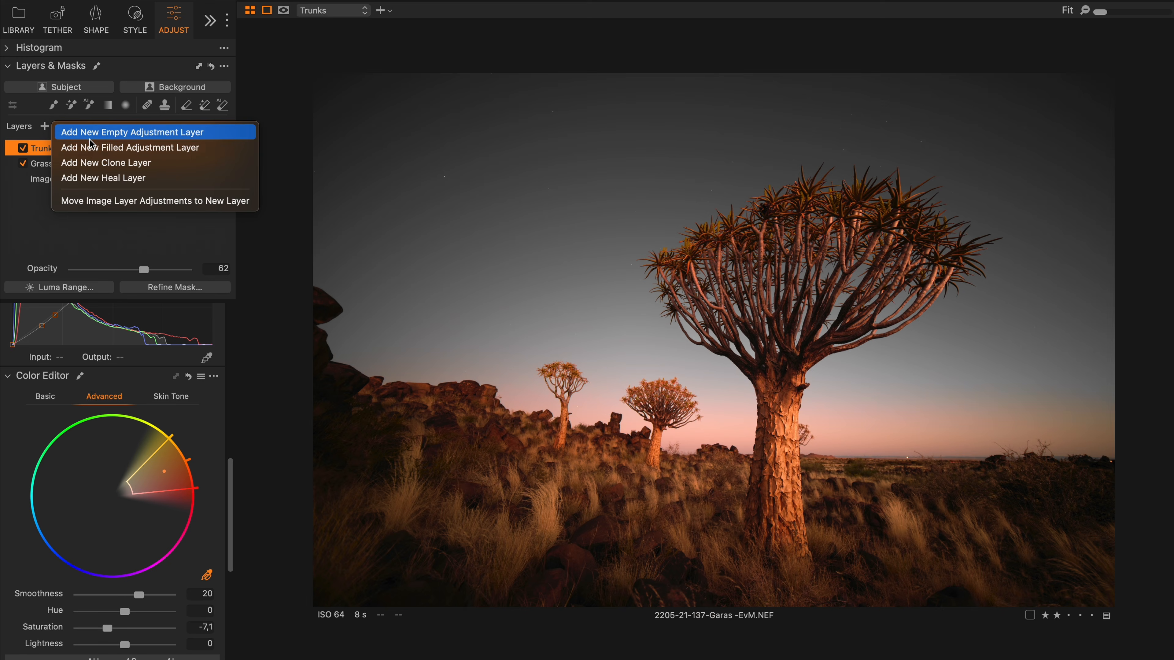
click(95, 149)
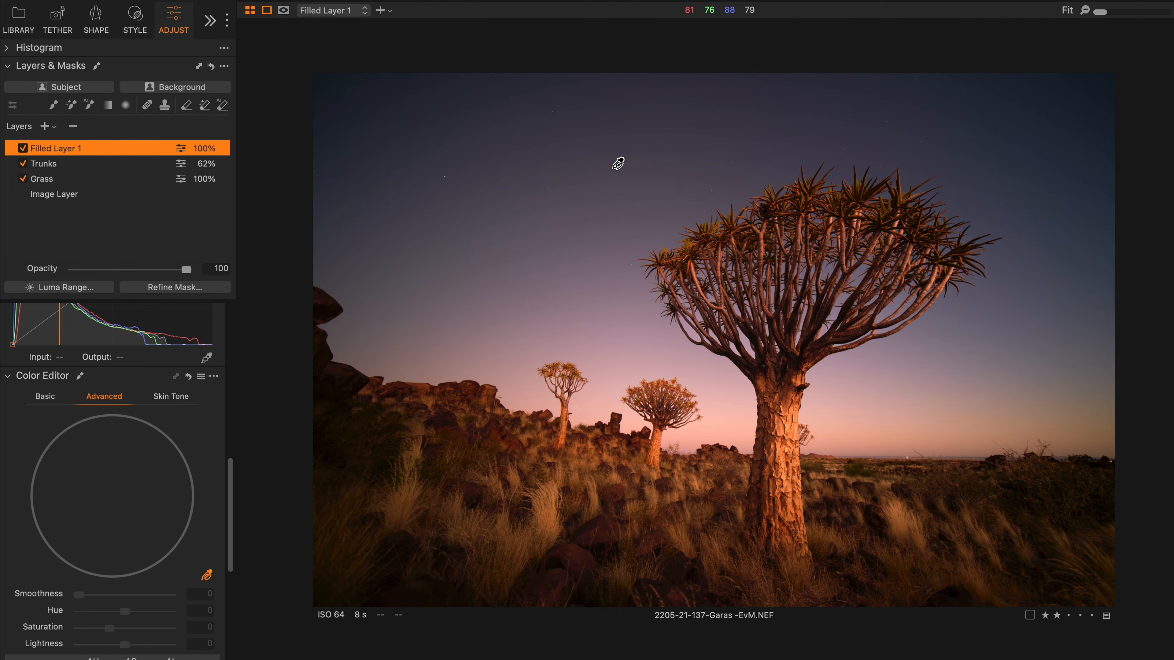
- Pick the purple-blue of the sky in the advanced Color Editor and widen its range, with smoothness 27,2
click(680, 173)
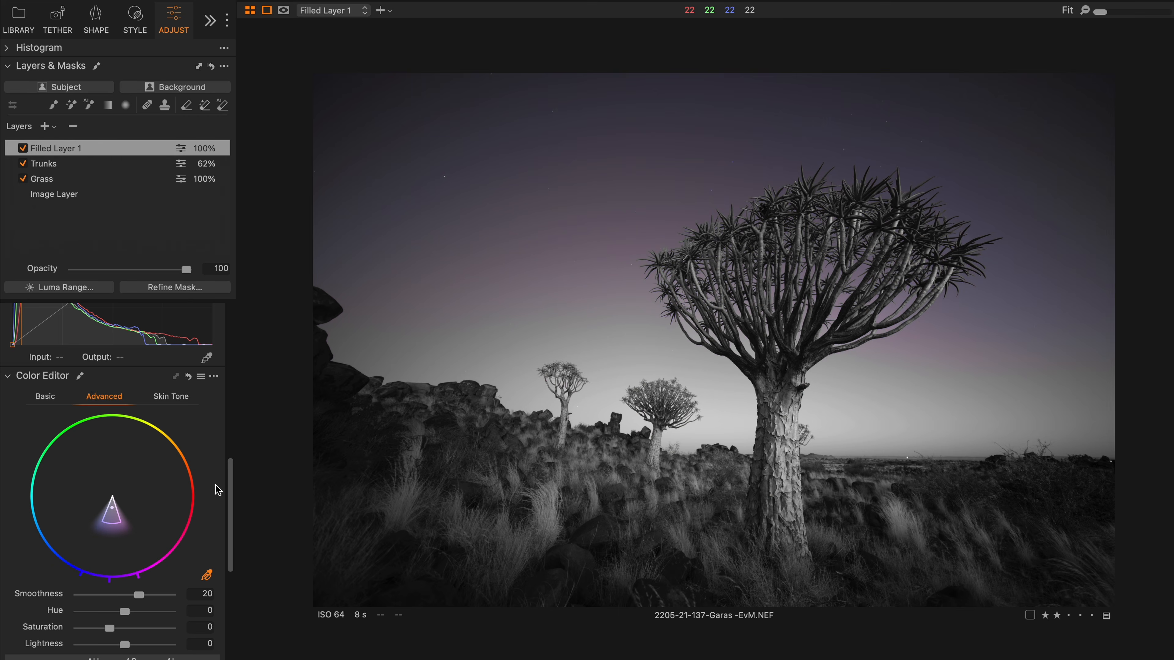
drag(142, 596, 164, 596)
drag(111, 523, 145, 537)
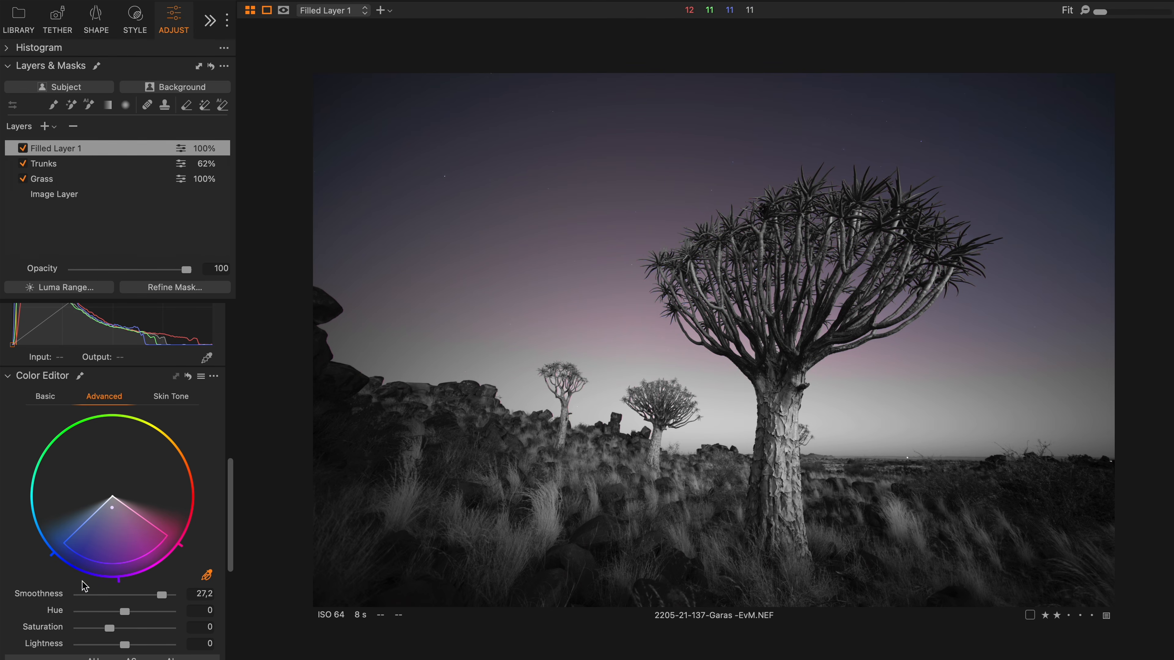
- Set the sky colour's smoothness to 29,1, hue to -5,6, saturation to 21,7 and lightness to -13,1
scroll(84, 586, down, 3)
drag(231, 581, 233, 556)
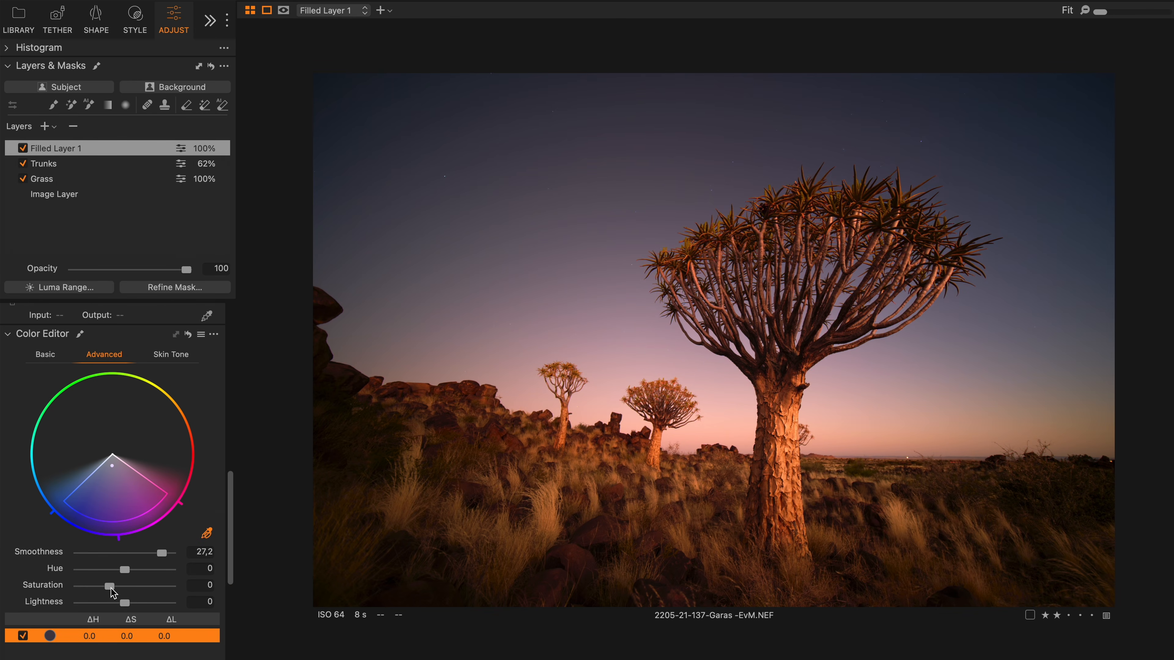
drag(111, 590, 163, 555)
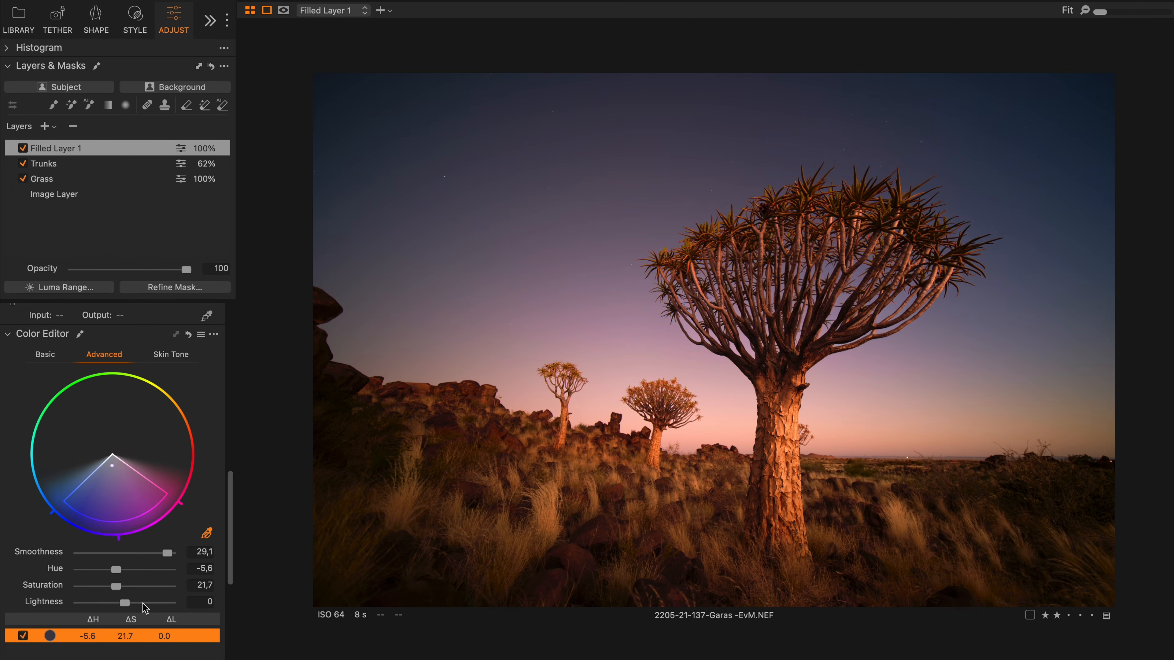
drag(124, 605, 119, 608)
- Switch the Filled Layer 1 visibility off and on several times to judge the sky colour adjustment
click(21, 149)
click(22, 148)
click(22, 149)
click(22, 148)
click(23, 148)
click(23, 148)
click(23, 148)
click(22, 149)
click(22, 149)
click(22, 148)
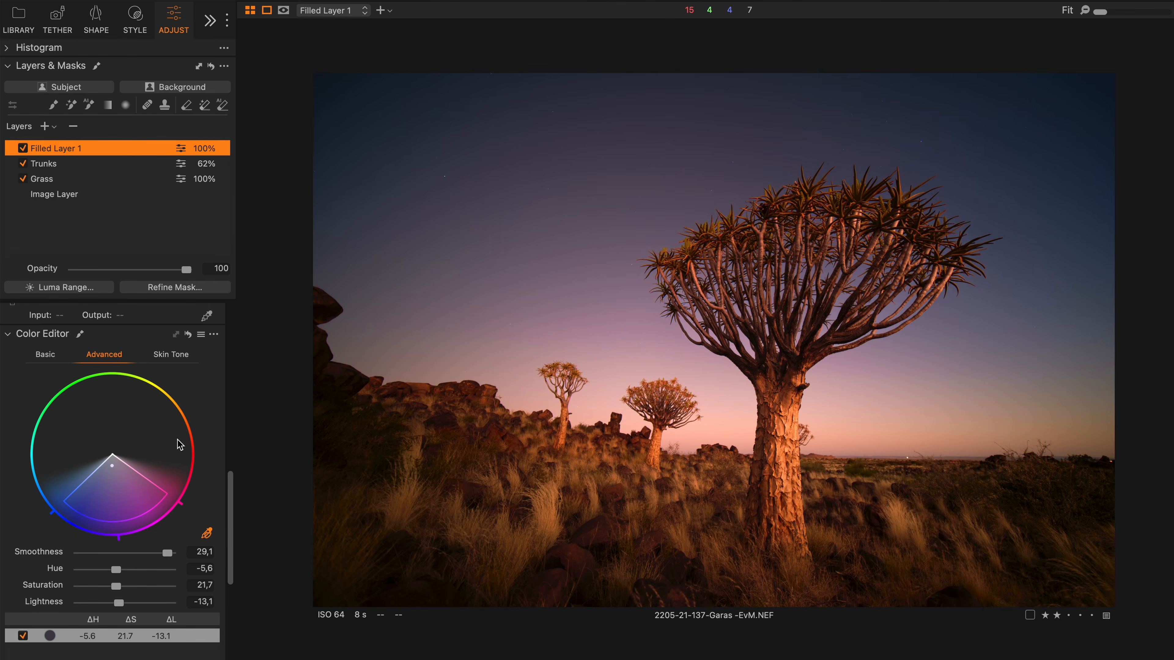
- Set the High Dynamic Range highlight of Filled Layer 1 to -86 and compare the photo with the layer off and on
scroll(144, 479, up, 15)
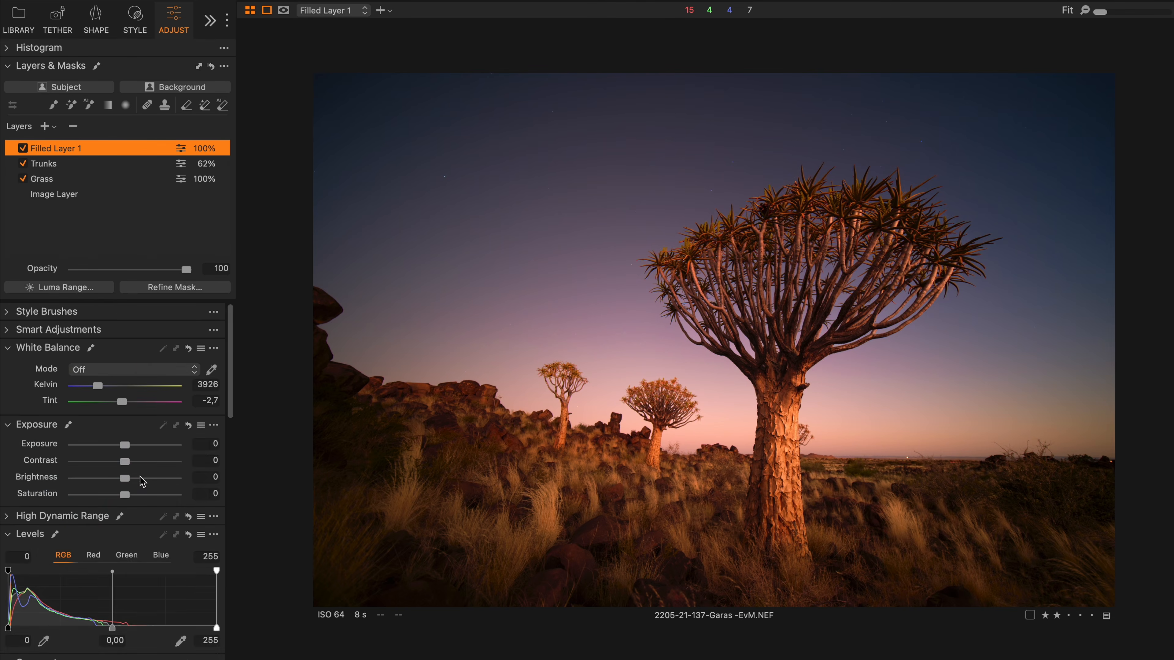
click(4, 517)
drag(125, 539, 80, 546)
click(22, 148)
click(23, 149)
click(22, 149)
click(23, 149)
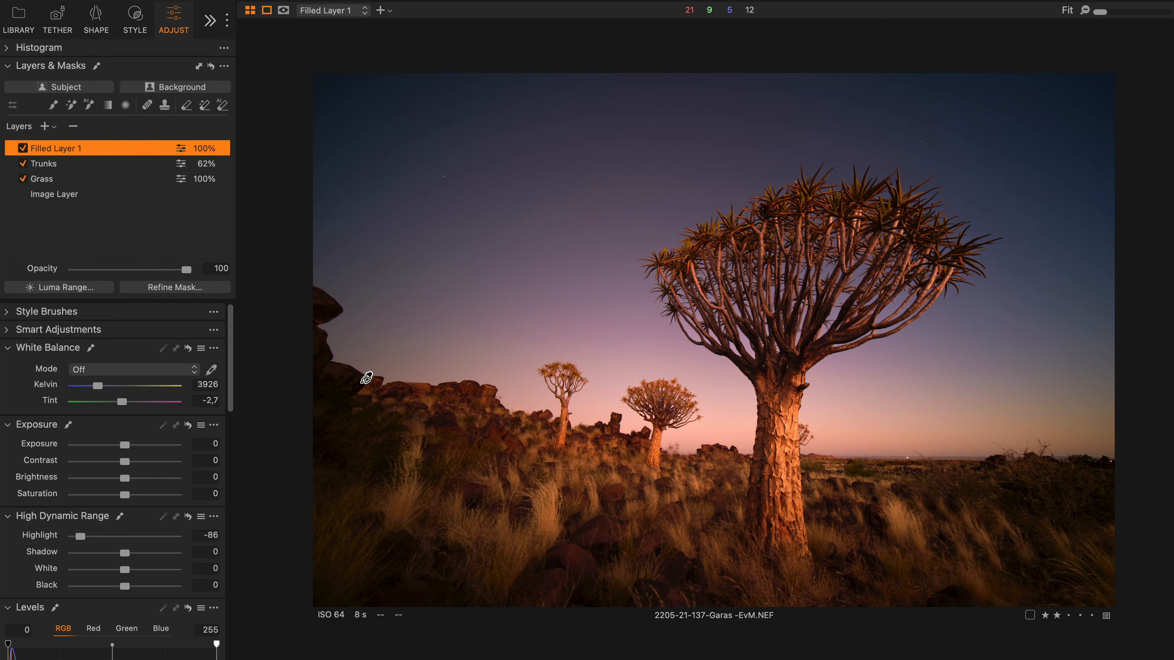
- Pick the yellow flower colour in the large tree's crown with the advanced Color Editor and view only the selected color range
key(super+plus)
key(super+plus)
key(super+plus)
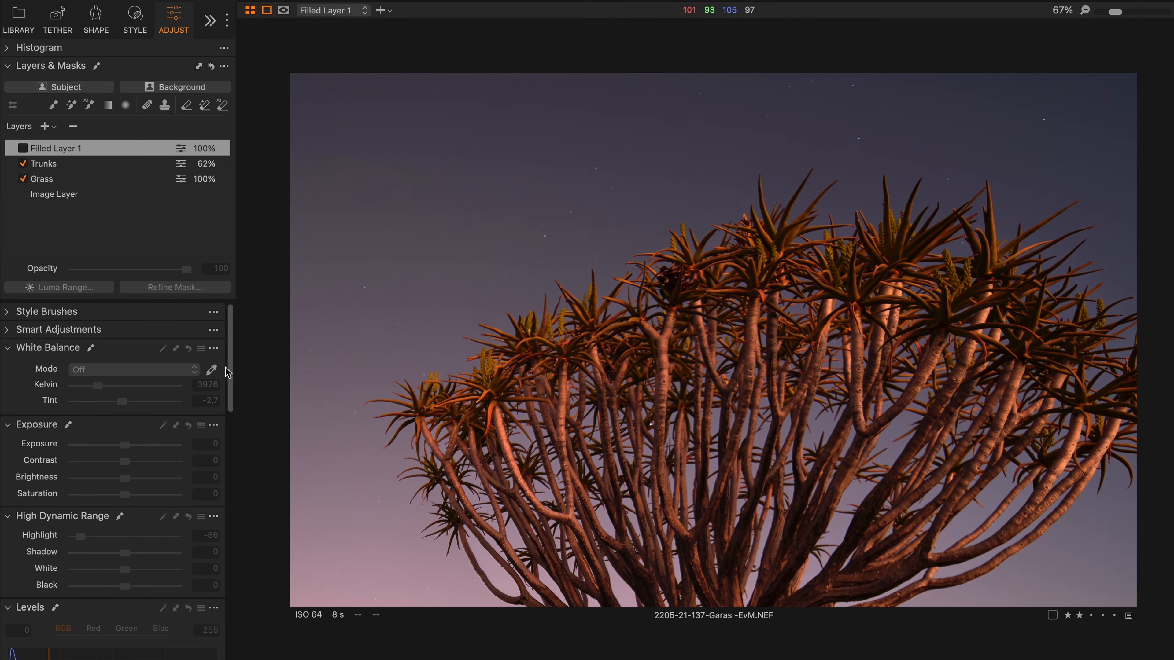
drag(231, 375, 216, 575)
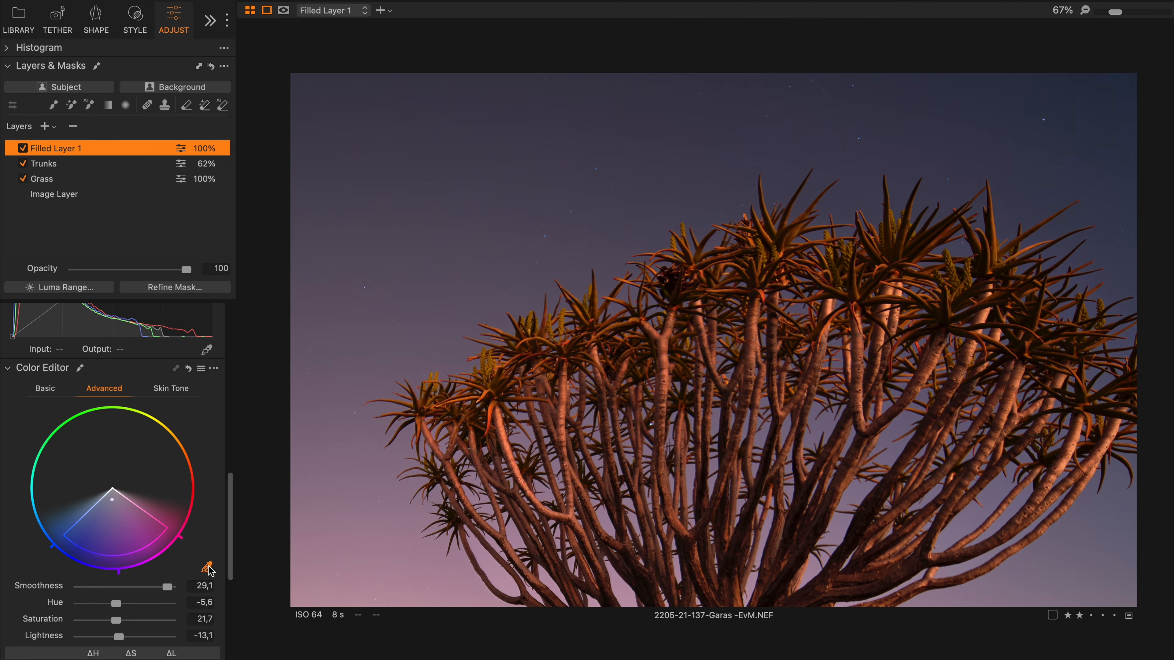
click(495, 361)
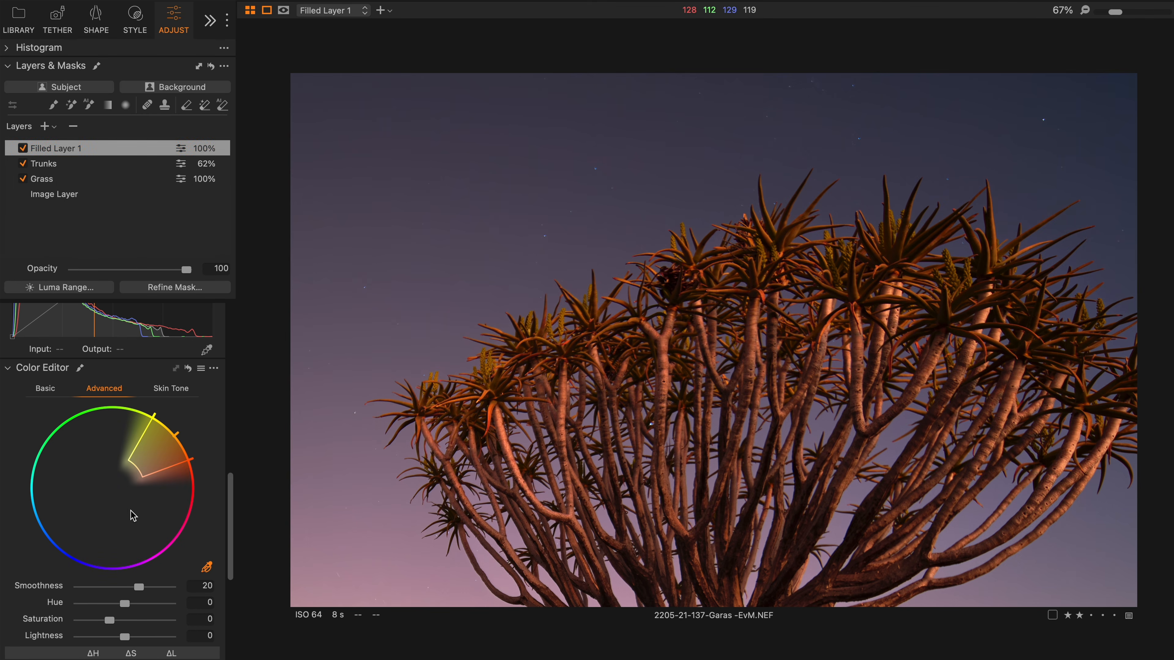
scroll(222, 525, down, 5)
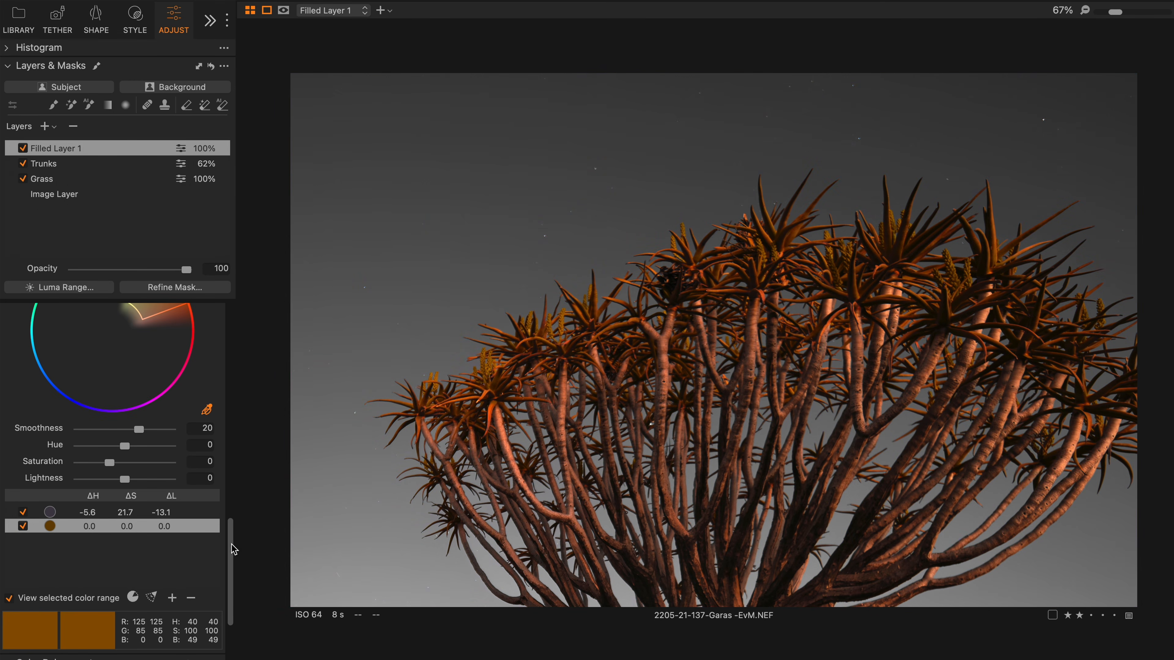
- Shift the flower colour range away from red toward yellow-green so it leaves out most of the branches
scroll(231, 550, up, 5)
drag(146, 424, 133, 418)
drag(179, 456, 168, 438)
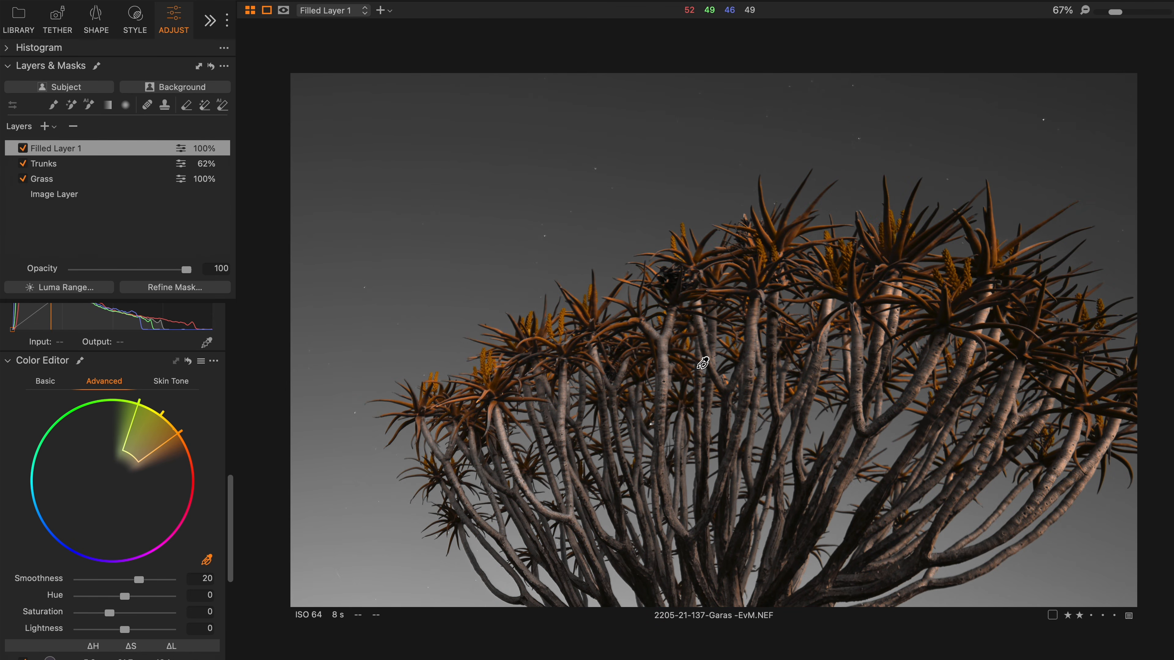
scroll(703, 364, down, 2)
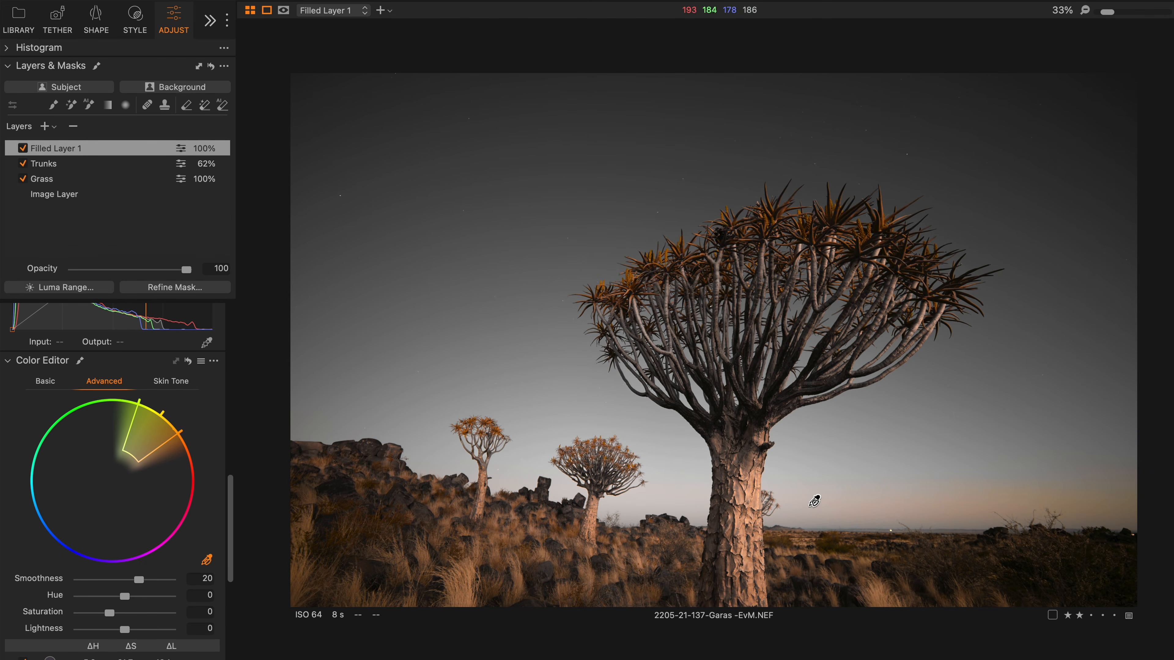
- Create a masked layer from the flower colour selection and rename it Flowers
click(213, 361)
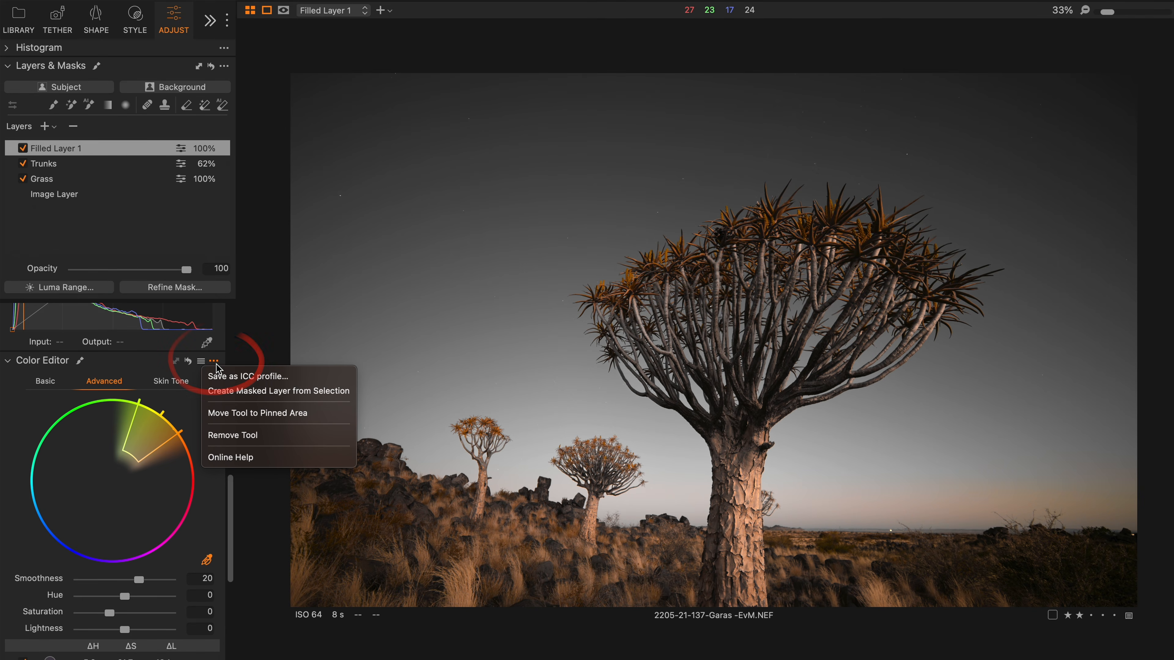
click(239, 392)
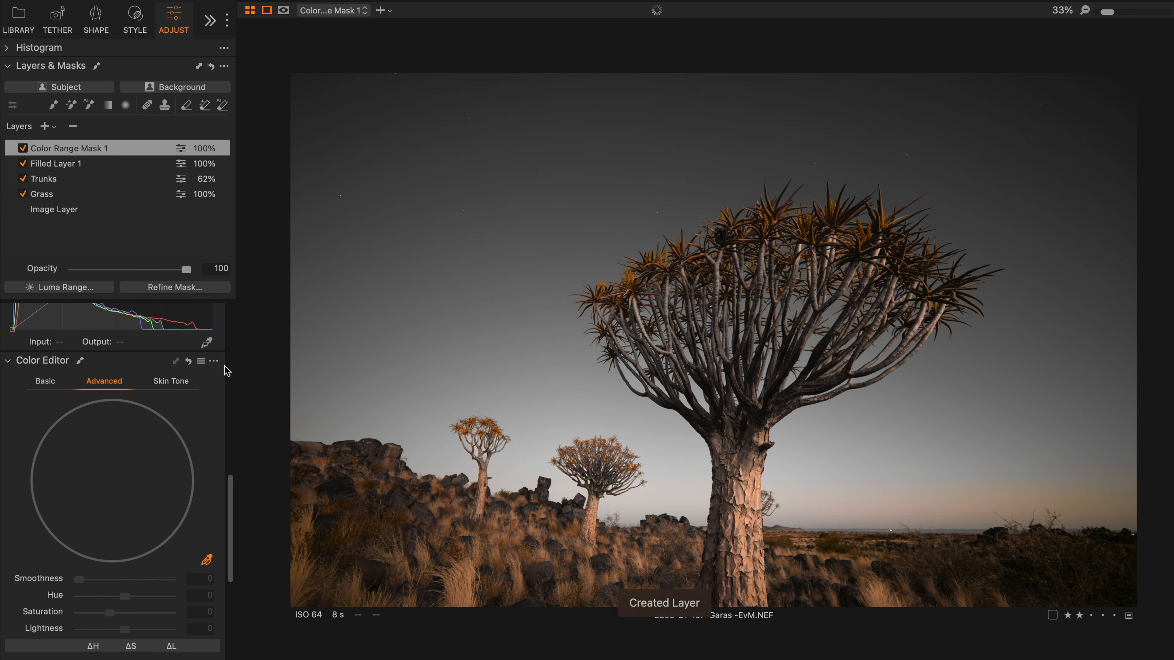
double_click(68, 149)
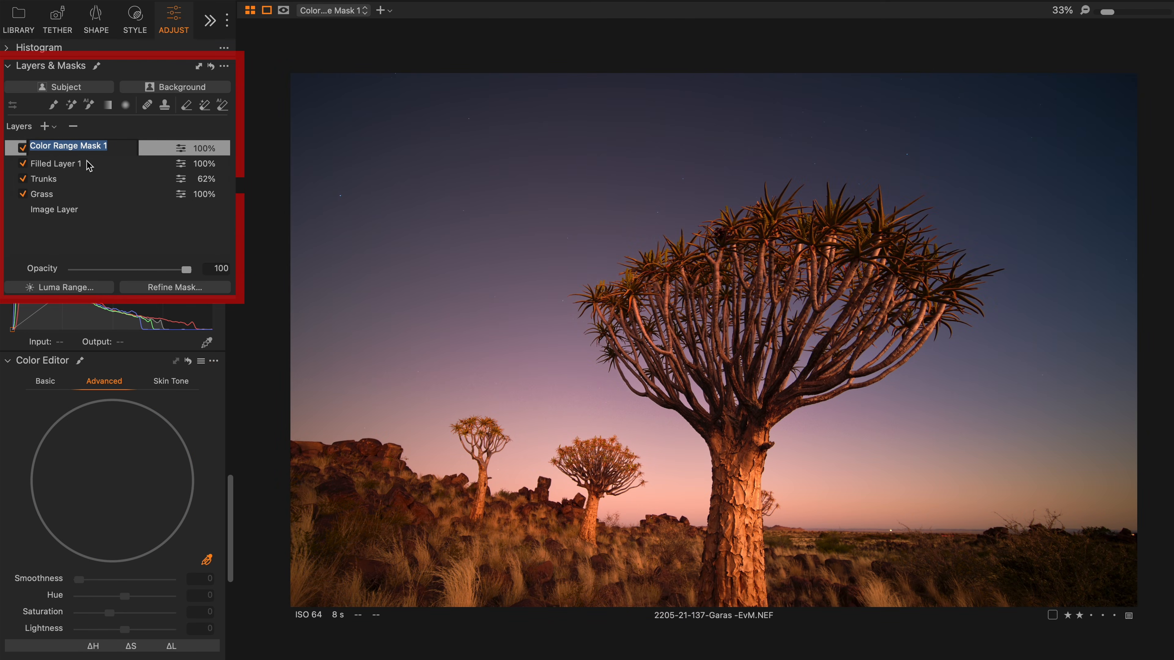
text(Flowers)
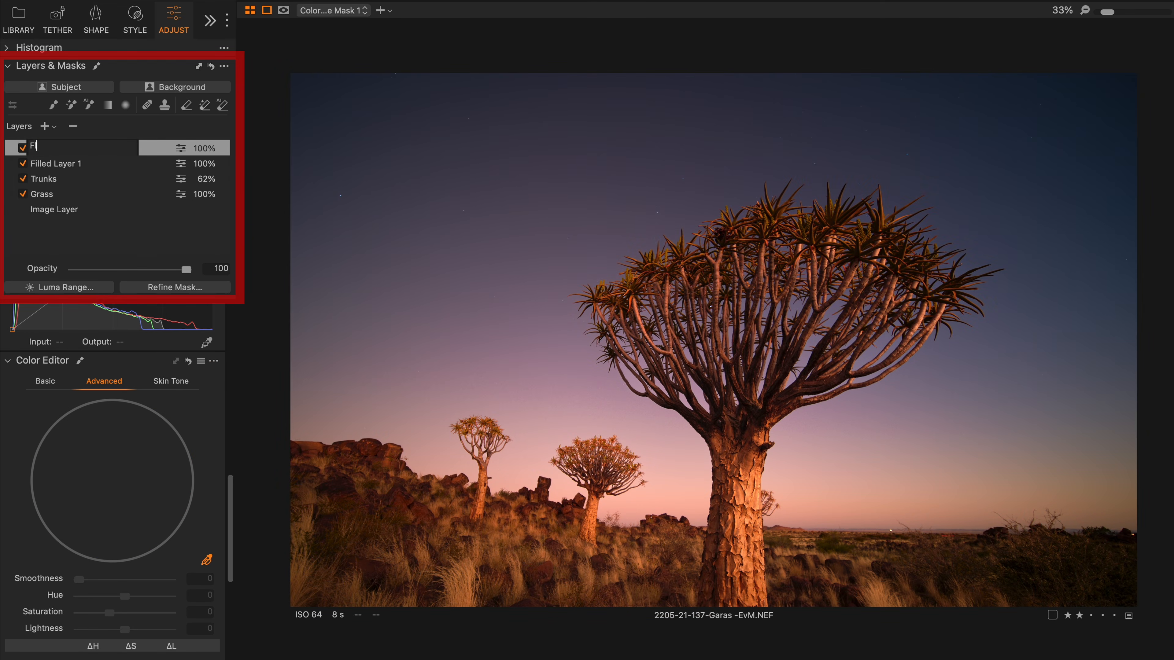
key(Return)
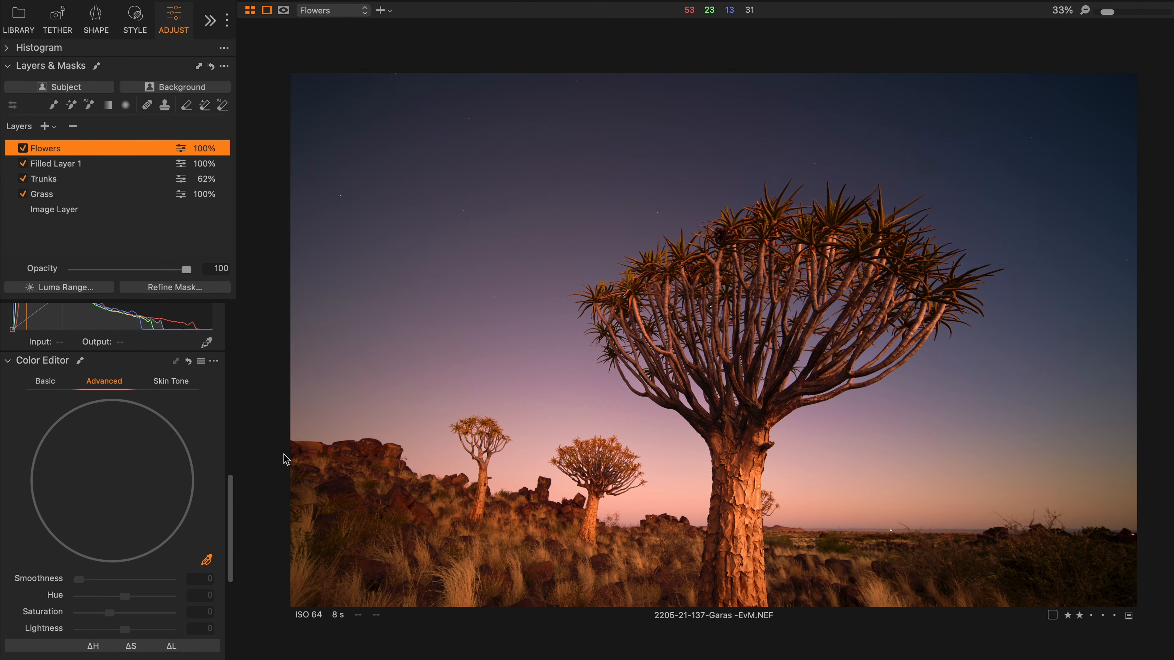
- Raise the midtones of the RGB curve slightly on the Flowers layer and set its saturation to 3
scroll(223, 511, up, 10)
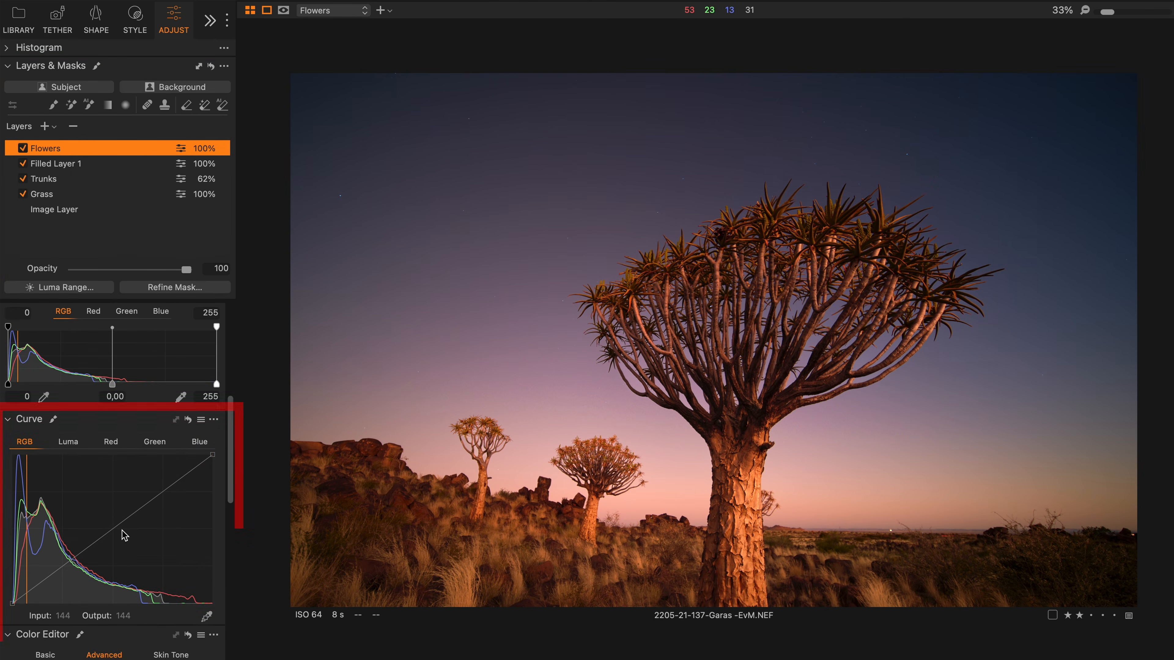
drag(108, 532, 107, 520)
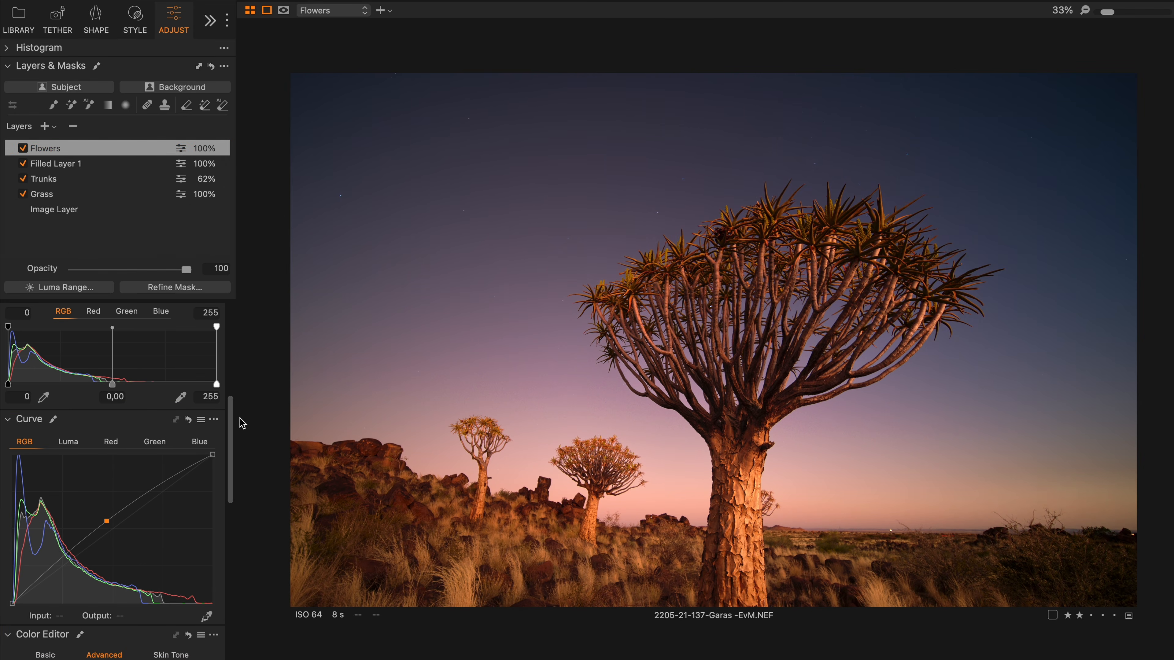
scroll(229, 407, up, 5)
drag(124, 381, 127, 381)
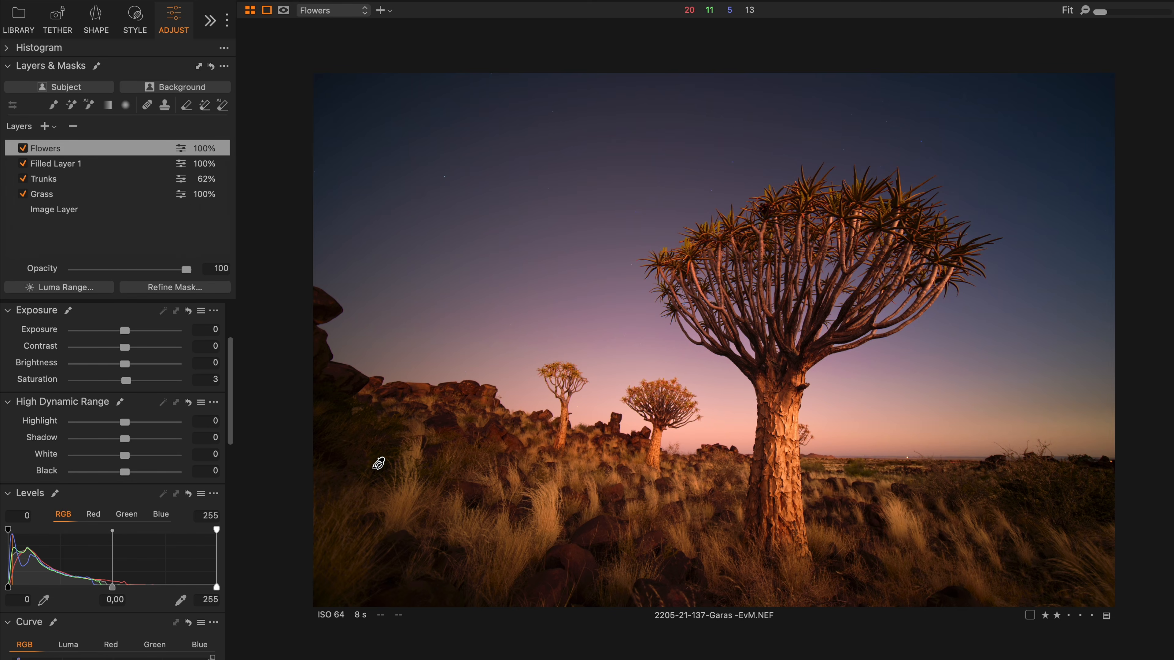
- Display the Flowers mask and erase it from the grass, rocks, trunk and horizon so only the tree crowns stay masked, and hide the mask
key(m)
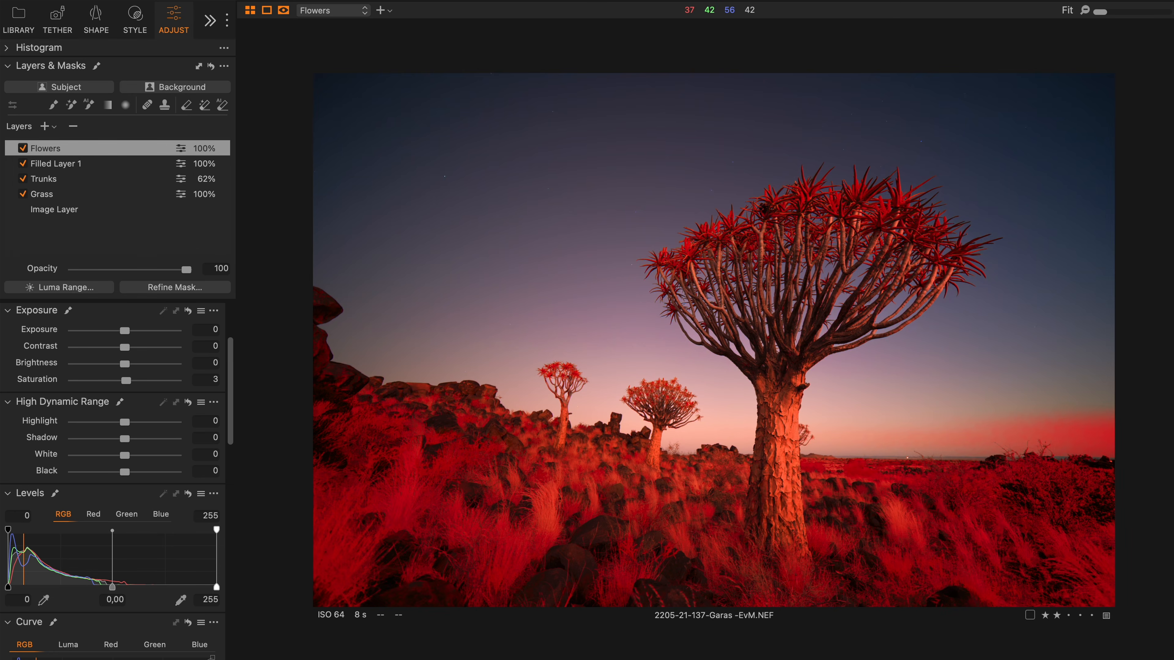
click(187, 106)
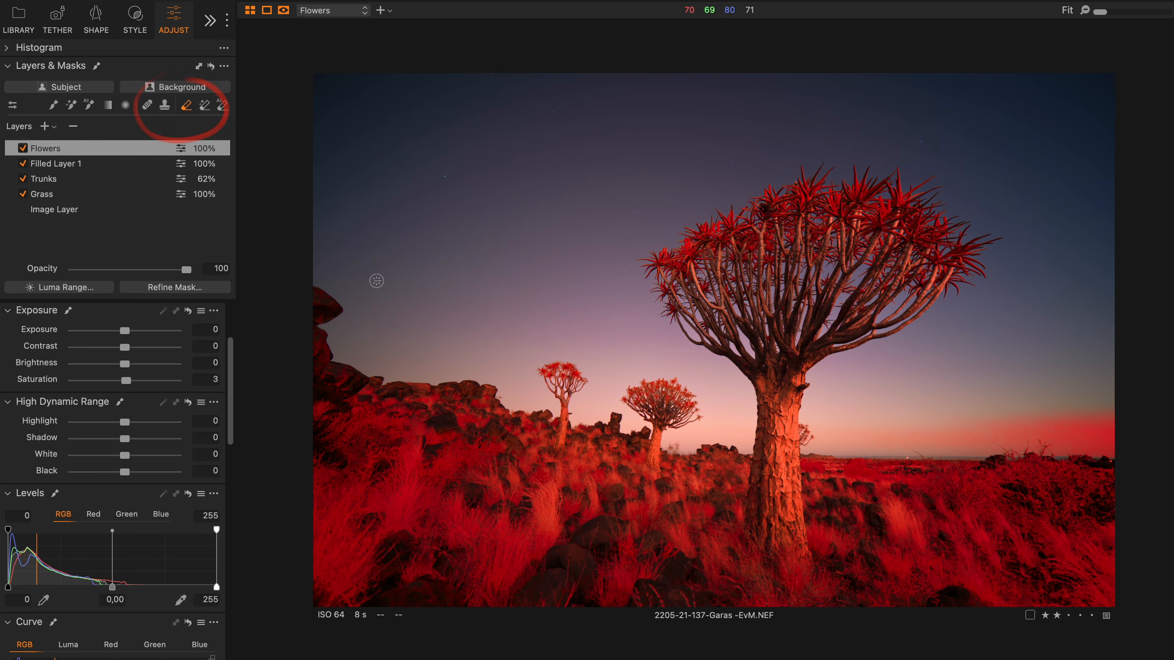
right_click(508, 388)
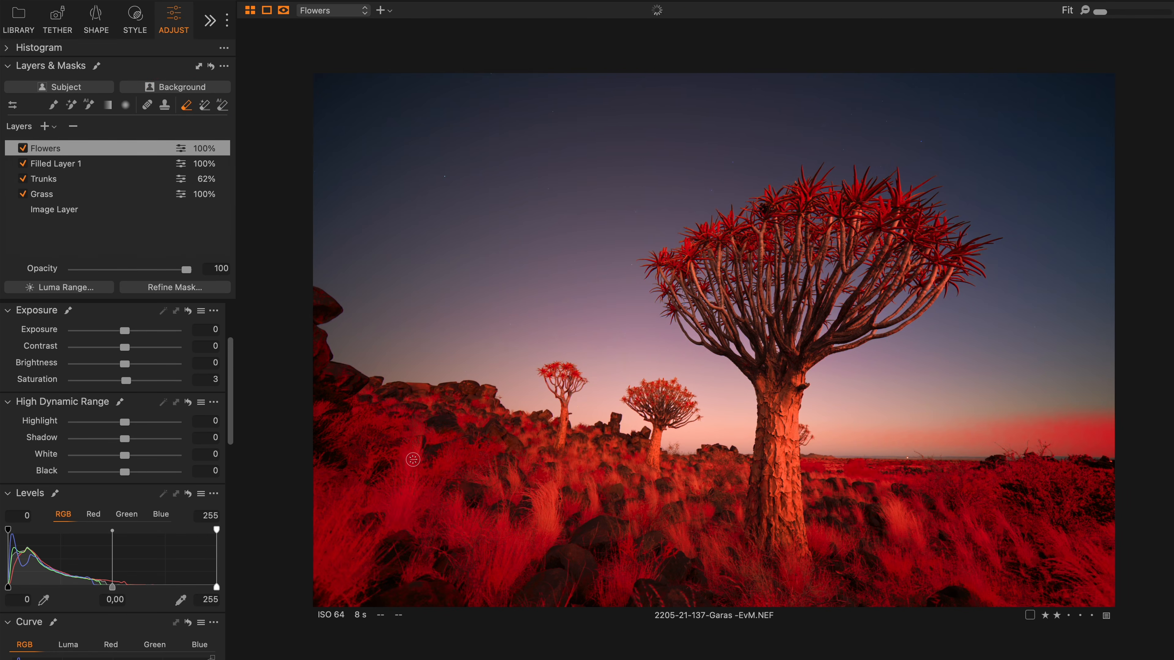
mouse_move(454, 437)
mouse_down()
mouse_move(438, 408)
mouse_move(459, 371)
mouse_move(390, 451)
mouse_move(361, 394)
mouse_move(368, 310)
mouse_move(337, 285)
mouse_move(325, 517)
mouse_move(360, 615)
mouse_move(394, 599)
mouse_move(340, 493)
mouse_move(313, 475)
mouse_move(325, 559)
mouse_move(379, 587)
mouse_move(484, 381)
mouse_move(567, 442)
mouse_move(414, 558)
mouse_move(545, 481)
mouse_move(542, 530)
mouse_move(569, 542)
mouse_move(632, 453)
mouse_move(667, 464)
mouse_move(646, 478)
mouse_move(719, 475)
mouse_move(720, 509)
mouse_move(639, 621)
mouse_move(756, 601)
mouse_move(812, 617)
mouse_move(994, 620)
mouse_move(1154, 482)
mouse_move(964, 481)
mouse_move(909, 460)
mouse_move(902, 428)
mouse_move(784, 474)
mouse_move(764, 434)
mouse_move(800, 336)
mouse_move(828, 367)
mouse_move(904, 336)
mouse_move(930, 316)
mouse_move(926, 303)
mouse_move(849, 373)
mouse_move(732, 396)
mouse_move(753, 385)
mouse_move(828, 511)
mouse_move(1067, 451)
mouse_move(1101, 482)
mouse_move(1122, 550)
mouse_move(1120, 472)
mouse_move(1168, 412)
mouse_move(1165, 383)
mouse_move(767, 507)
mouse_up()
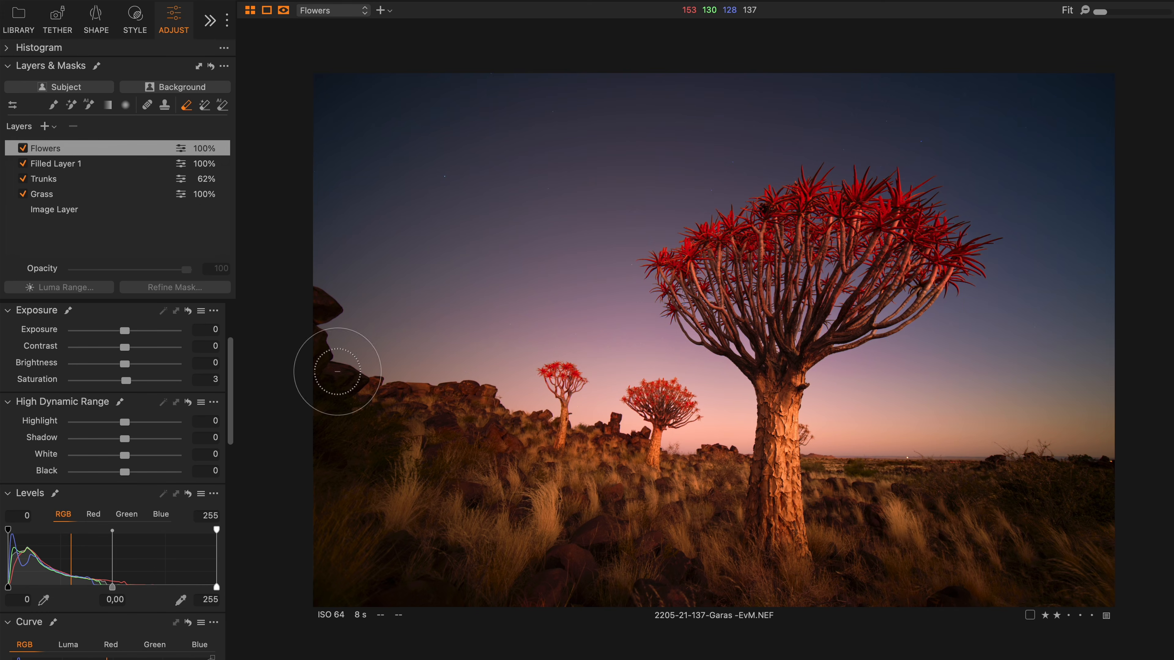
mouse_move(797, 586)
mouse_down()
mouse_move(1127, 424)
mouse_move(1128, 157)
mouse_move(1102, 402)
mouse_up()
key(m)
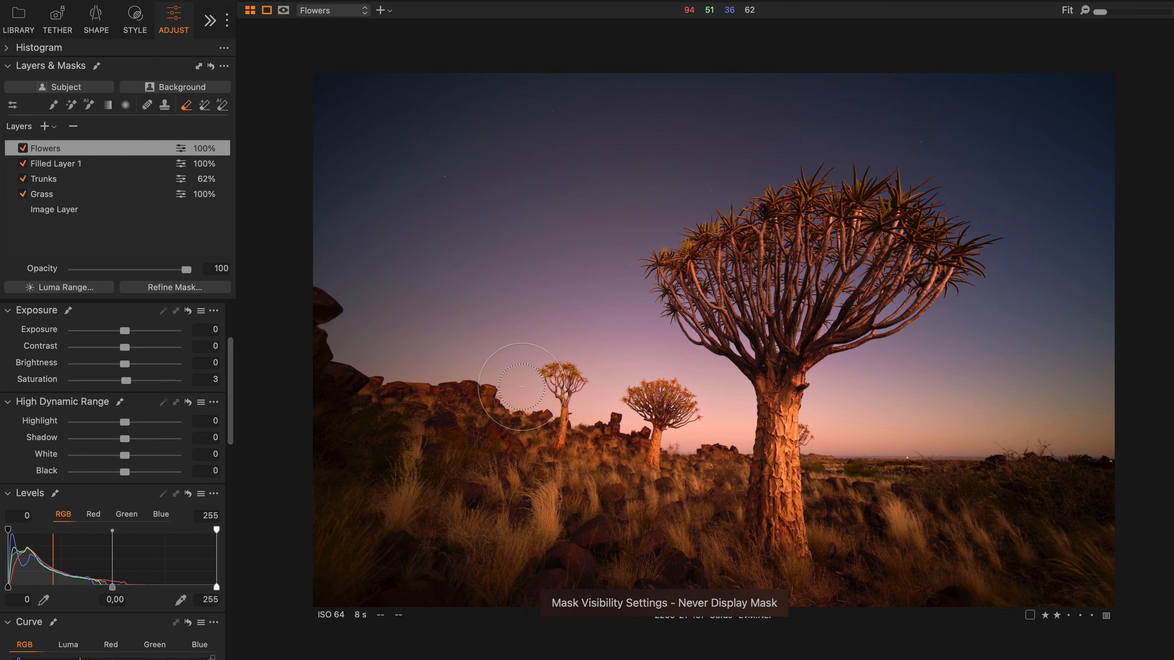
- Compare the photo with the Flowers layer off and on, reduce the layer's opacity to 88, and leave the eraser
click(23, 149)
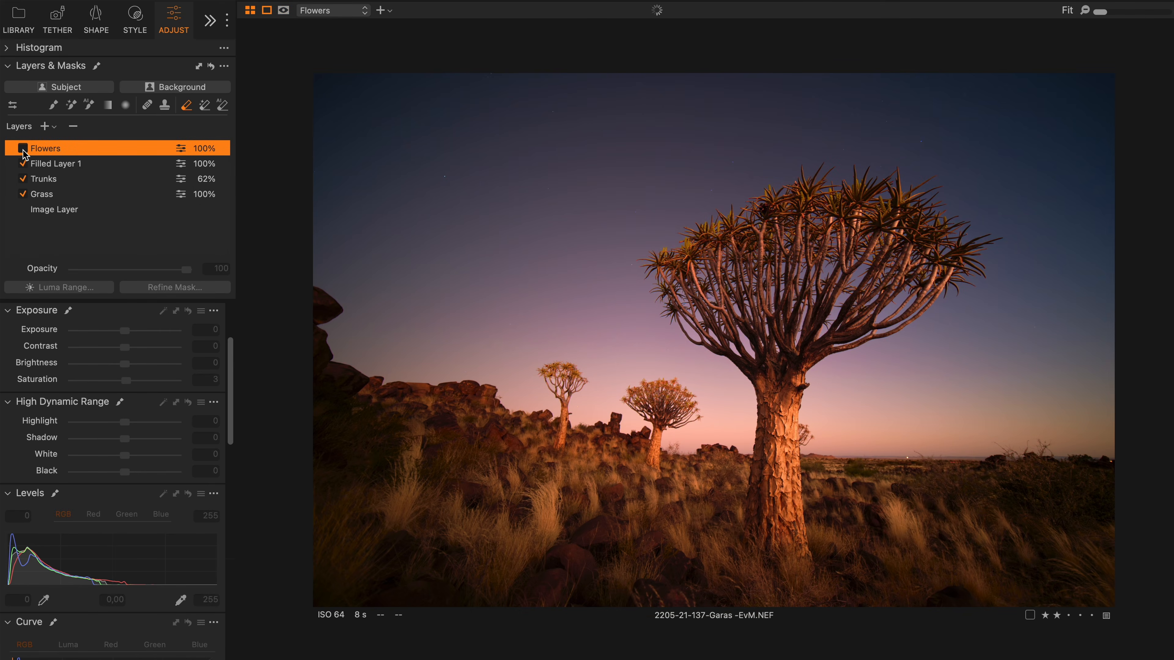
click(22, 150)
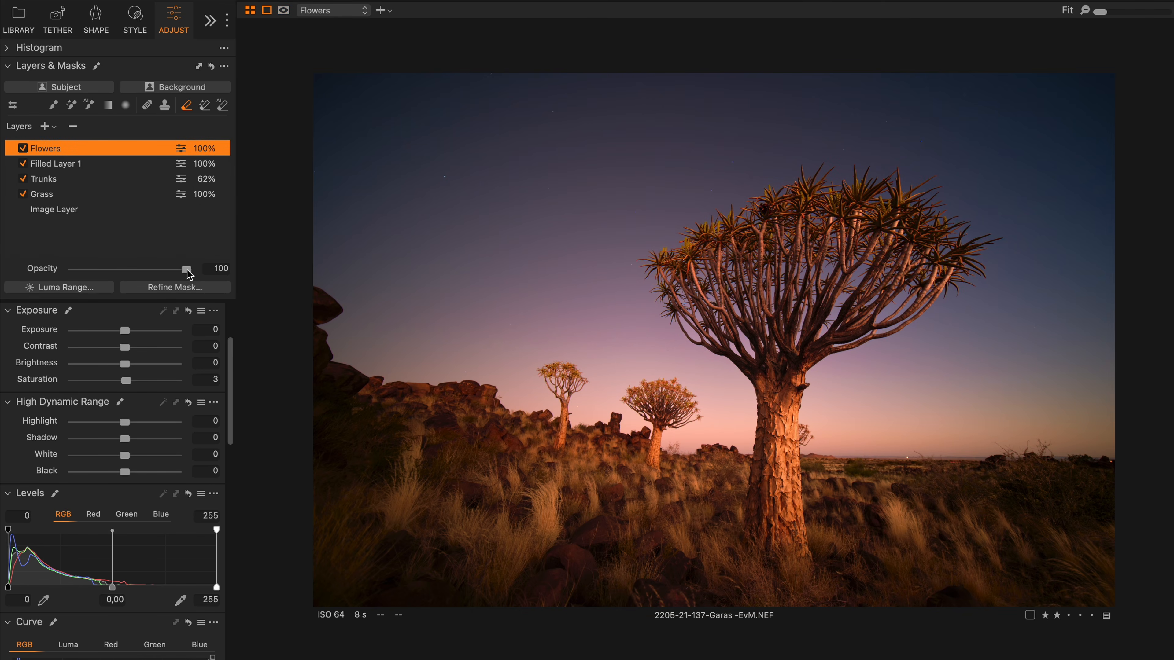
drag(187, 269, 178, 271)
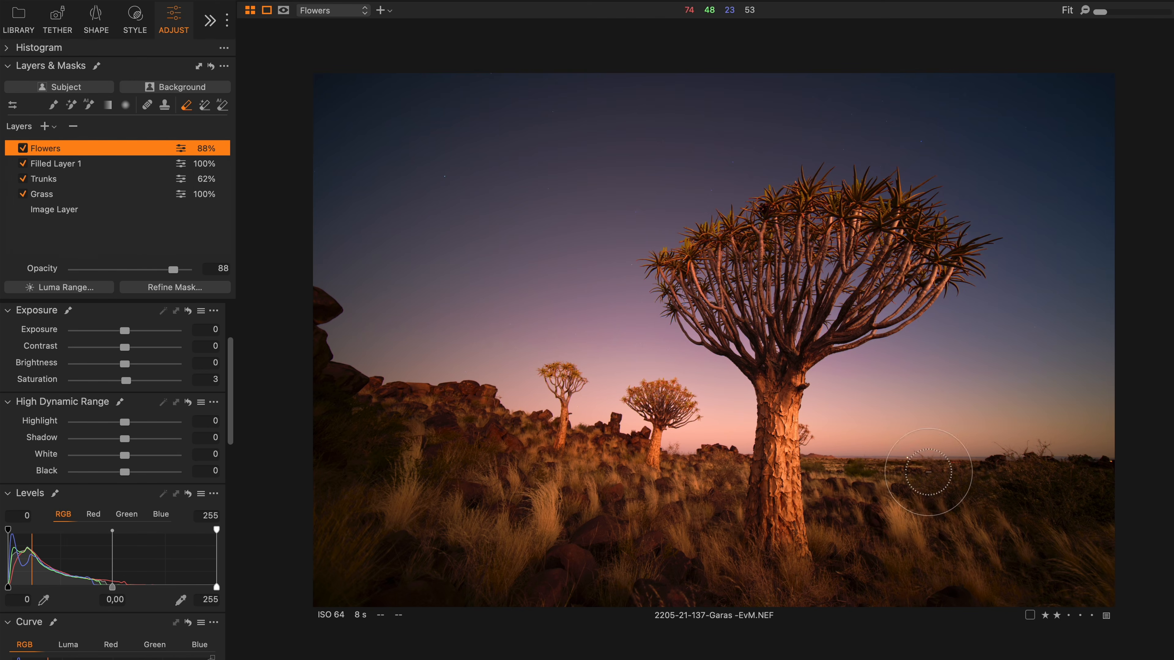
key(v)
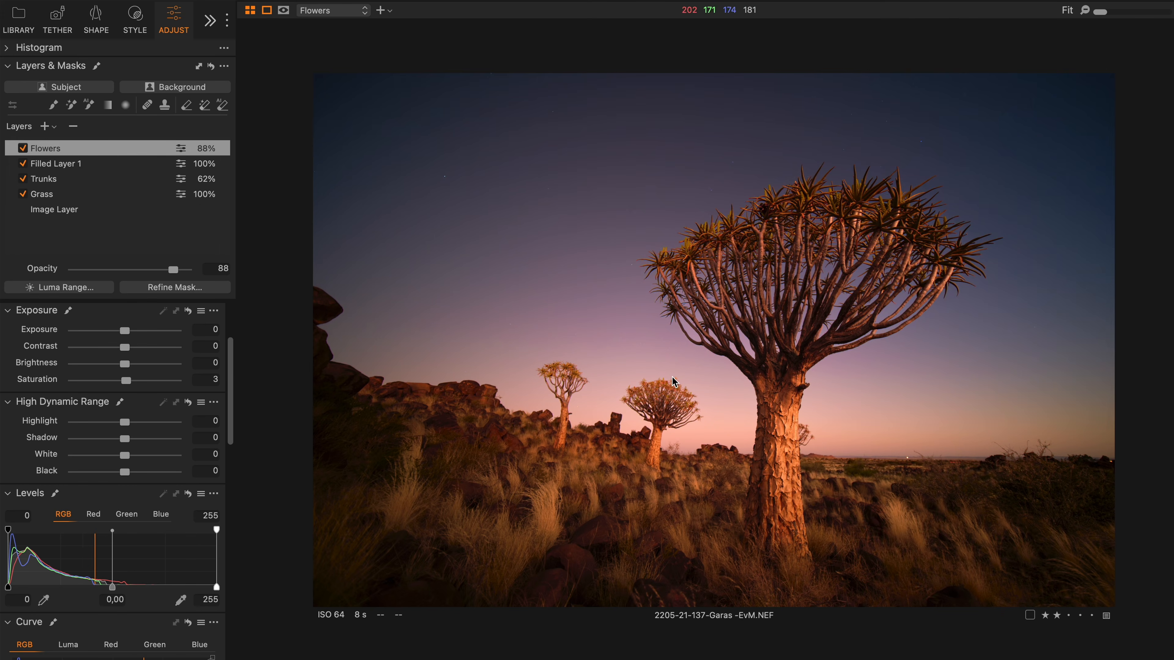
- Start cropping the photo and choose the Unconstrained ratio in the crop settings
key(c)
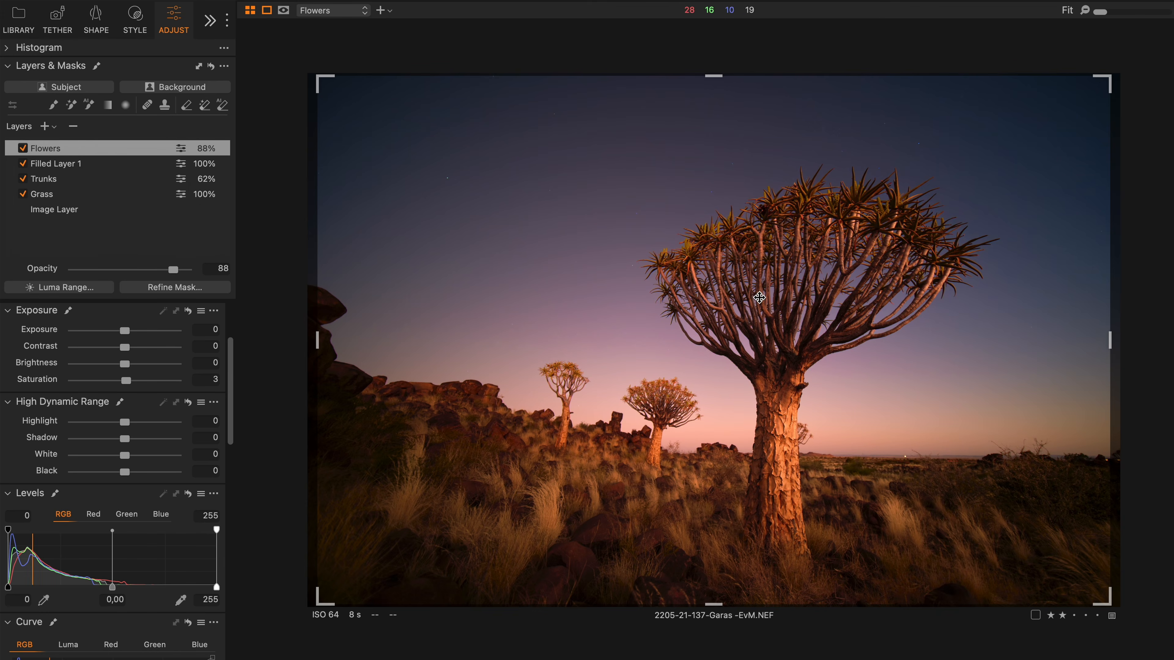
right_click(757, 295)
right_click(746, 236)
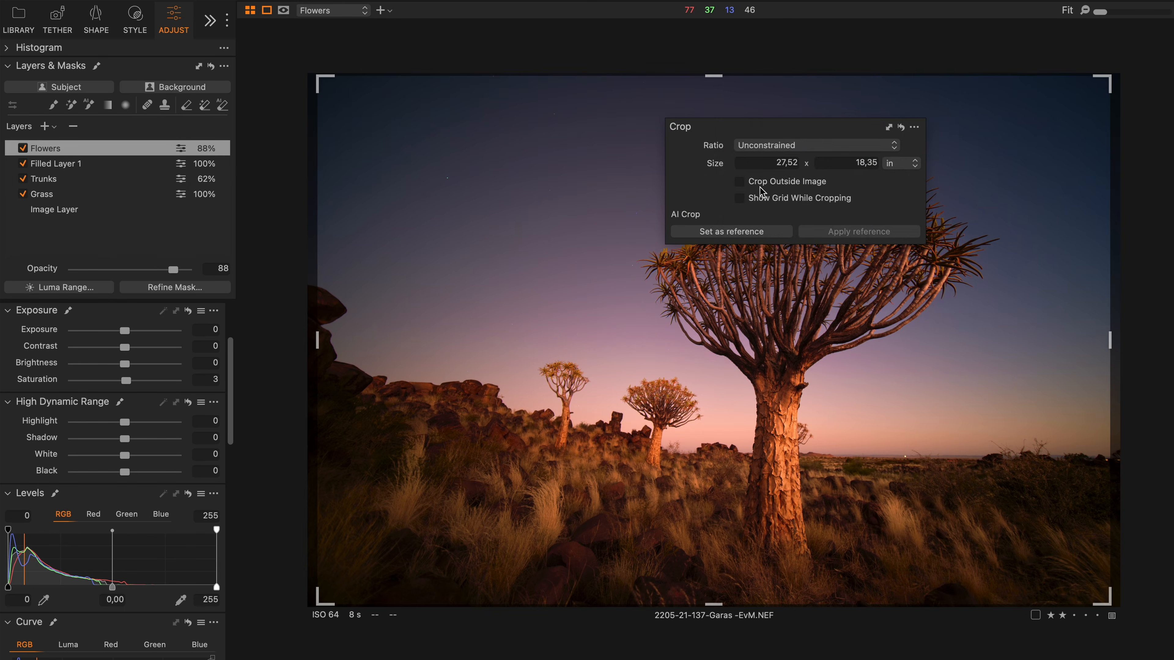
click(777, 146)
click(779, 148)
- Trim all four edges of the crop frame, most on the rocky side, to about 26,37 x 17,53 in
drag(713, 75, 718, 87)
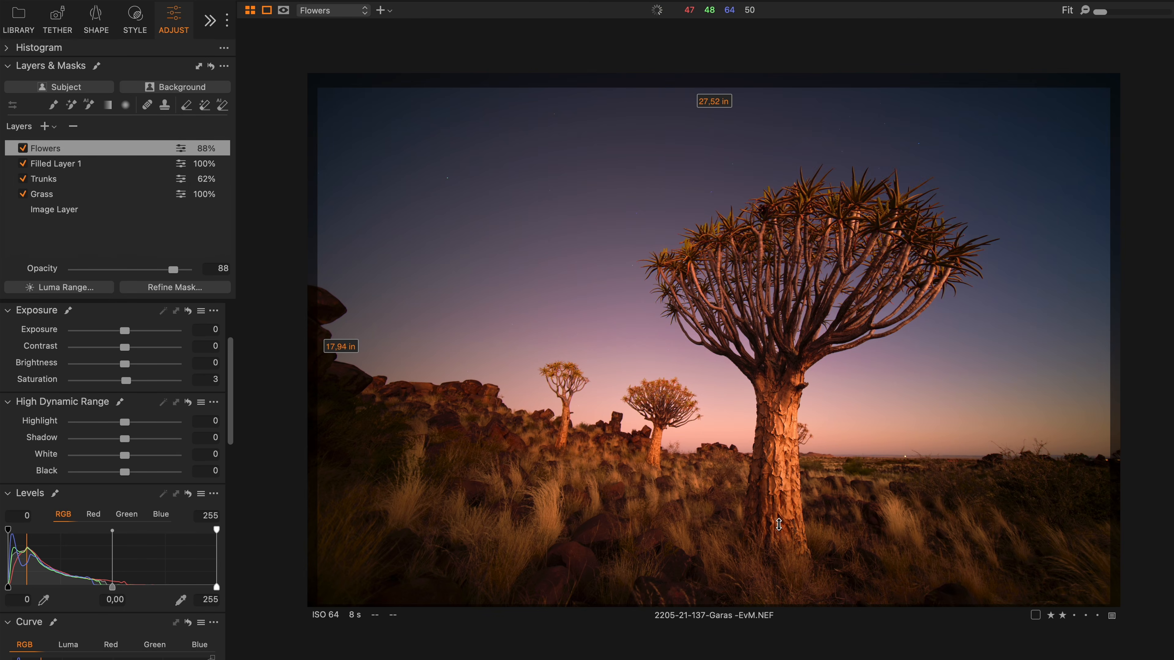
mouse_move(708, 598)
mouse_down()
mouse_move(713, 577)
mouse_move(715, 591)
mouse_up()
drag(318, 345, 375, 340)
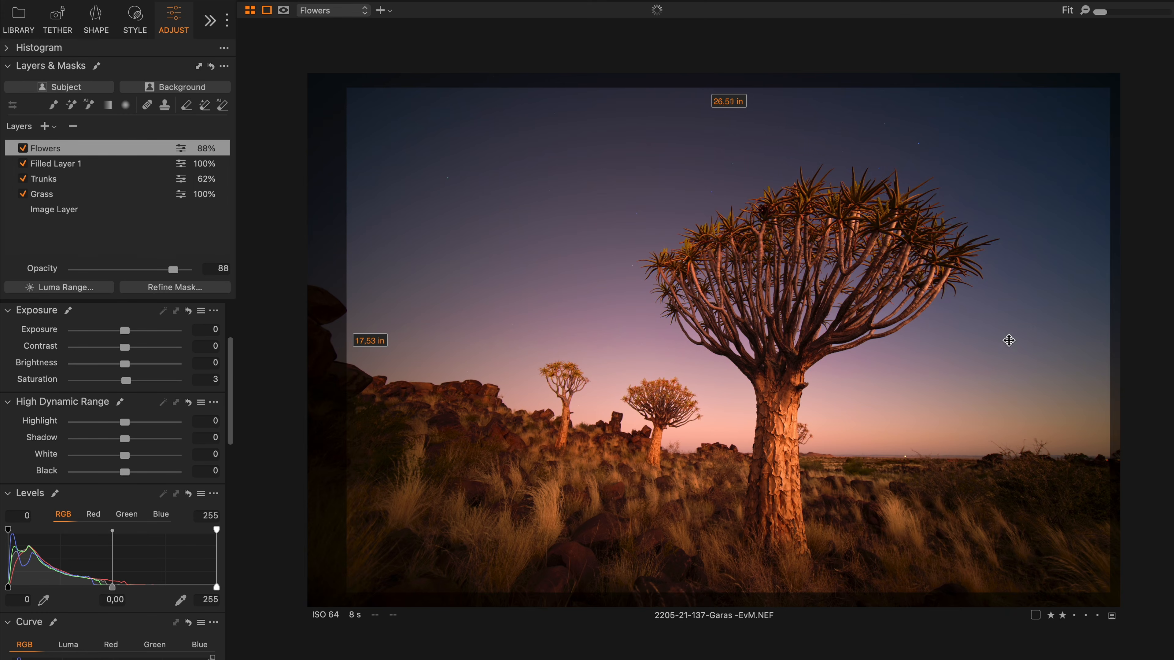
drag(1110, 351, 1105, 346)
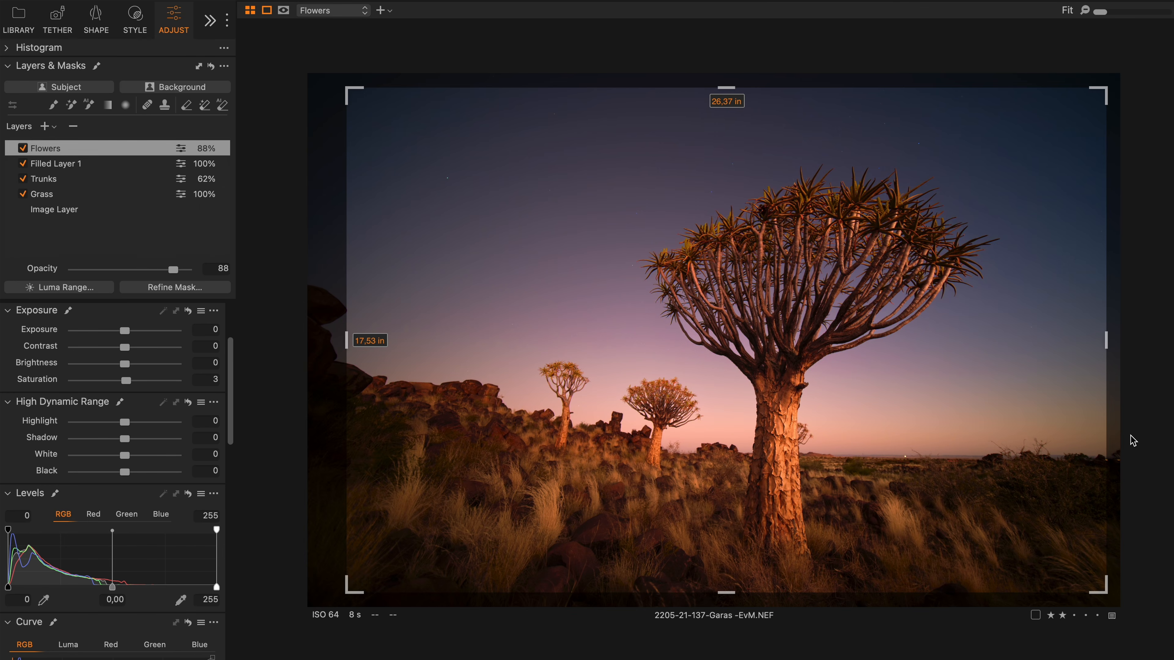
- Finish adjusting the crop frame at its lower corner and apply the crop
drag(1115, 602, 1116, 601)
key(Return)
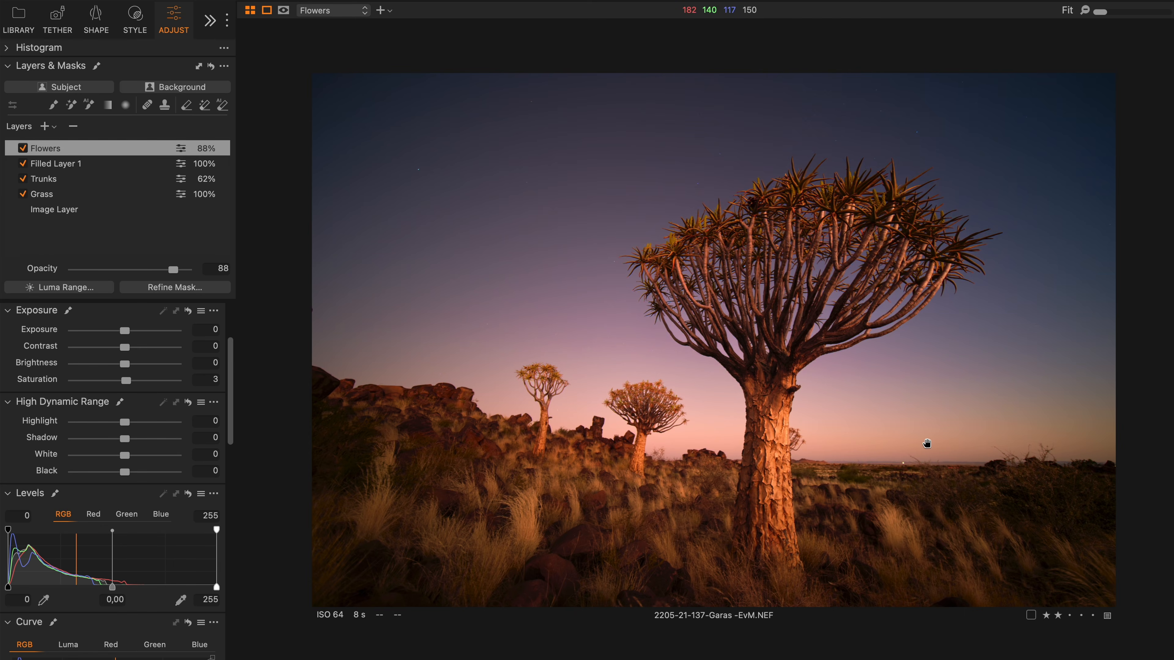
- Heal away the bright light spot on the horizon beside the large tree, viewing the photo at 100%
click(930, 445)
drag(1149, 587, 697, 284)
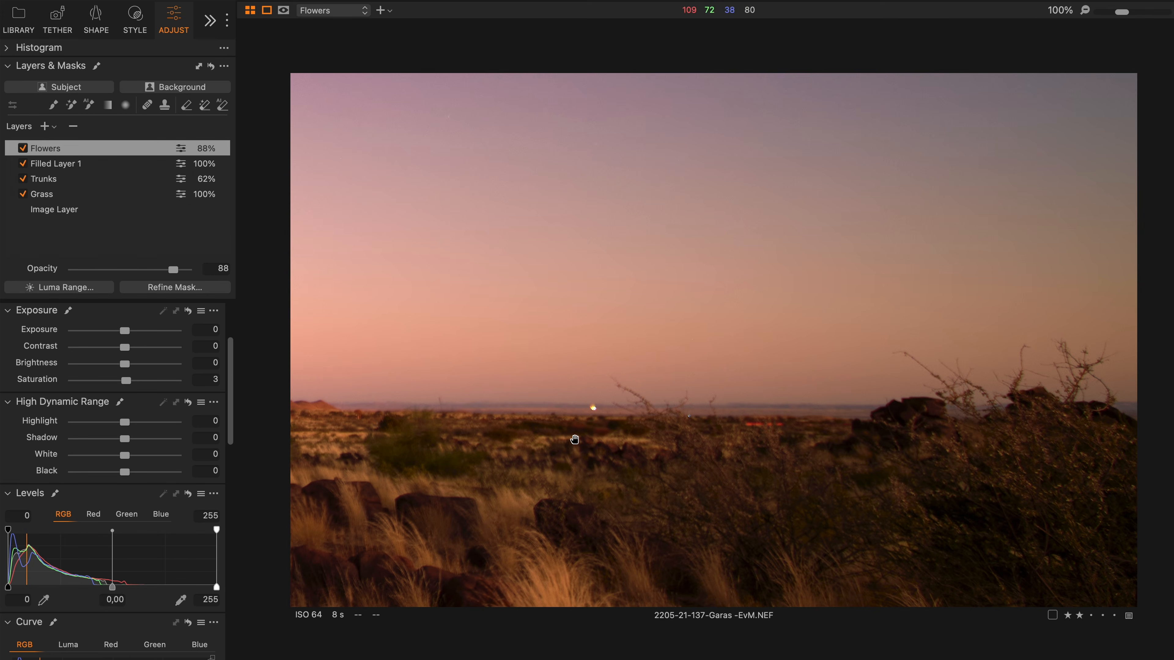
key(q)
click(542, 407)
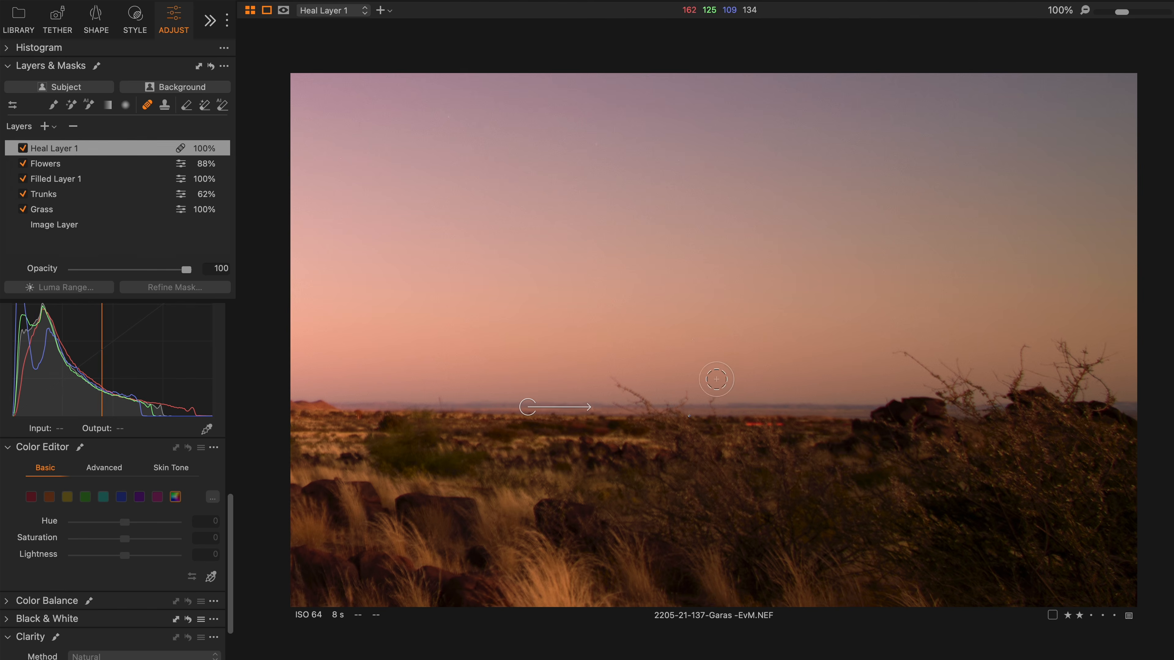
- Heal the red light spots along the horizon above the bushes using nearby source points, and leave the heal tool
alt+click(820, 425)
drag(780, 424, 751, 425)
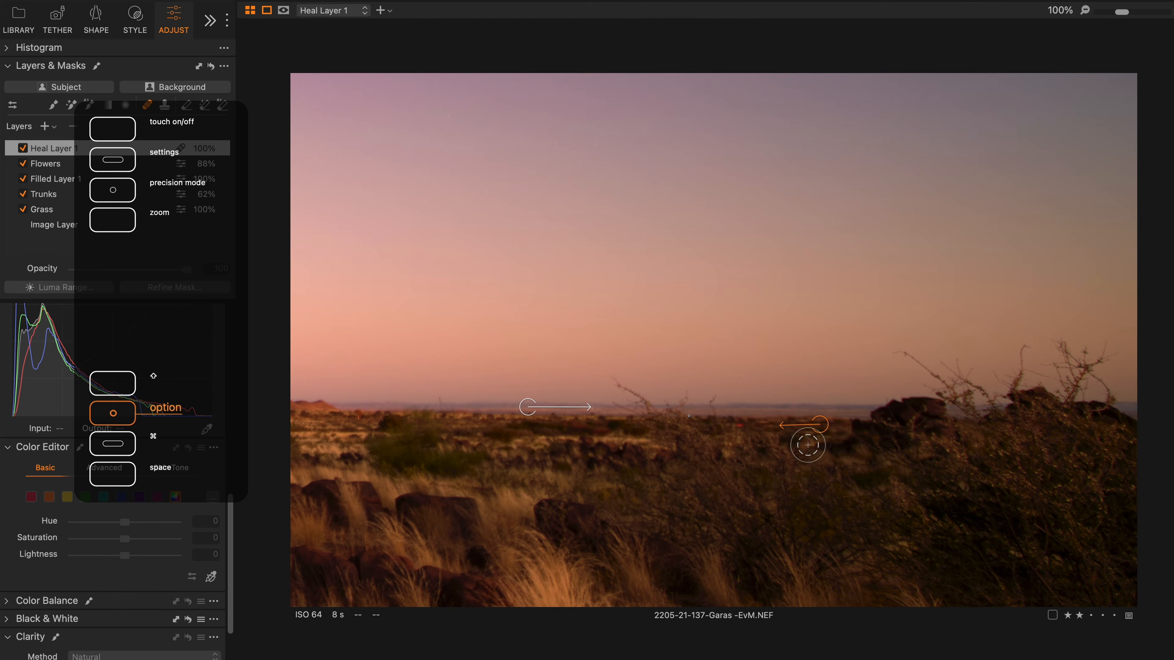
alt+click(722, 425)
click(740, 426)
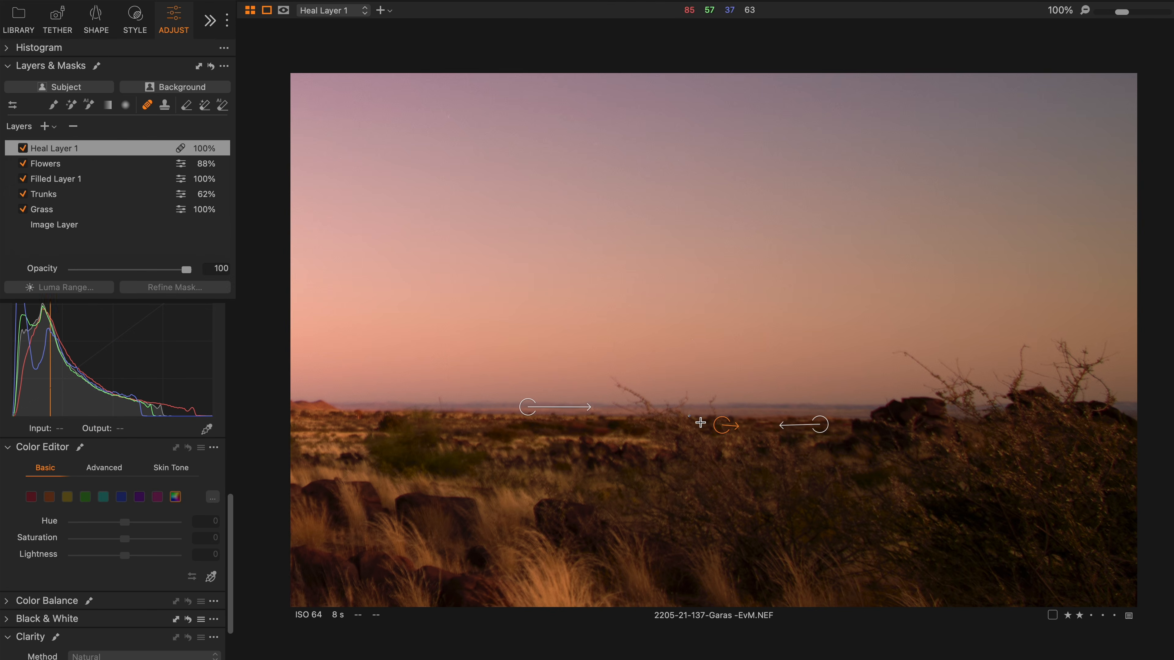
click(689, 417)
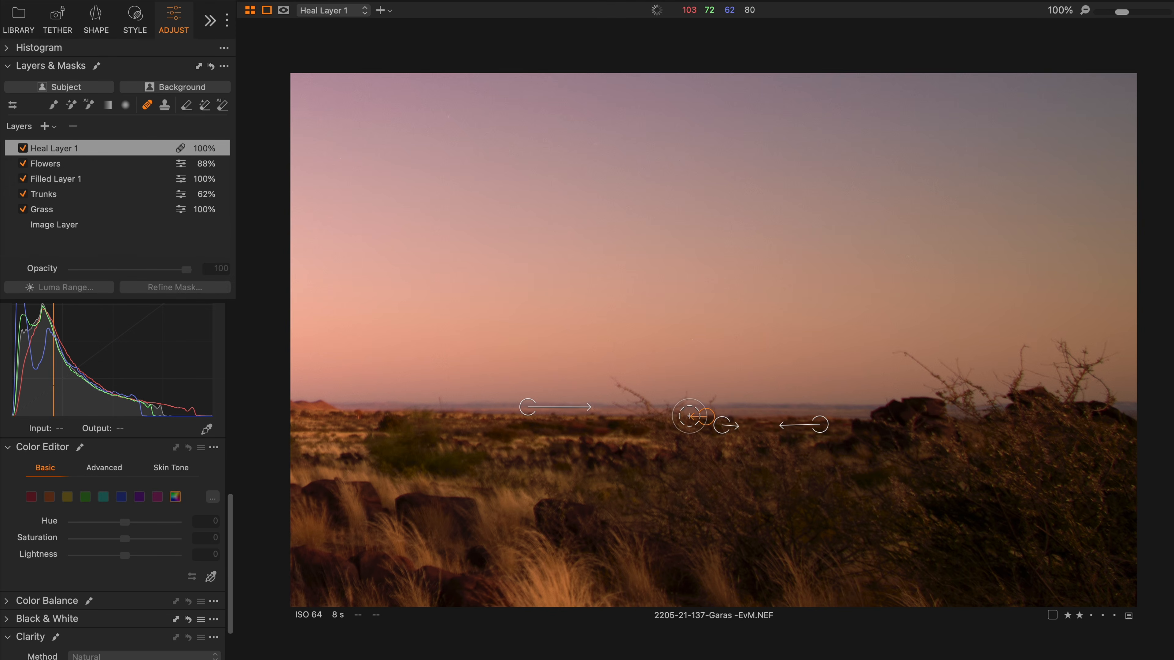
key(v)
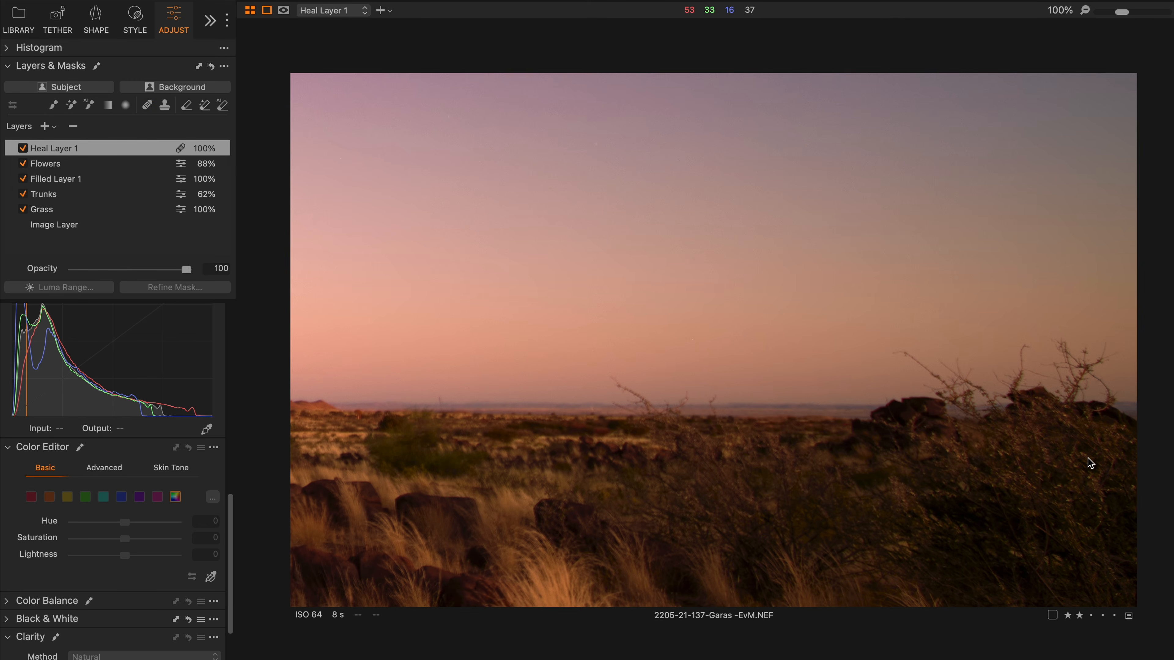
- View the Auto Adjust options, including Remove Dust, and close them without applying any adjustment
drag(1085, 450, 784, 579)
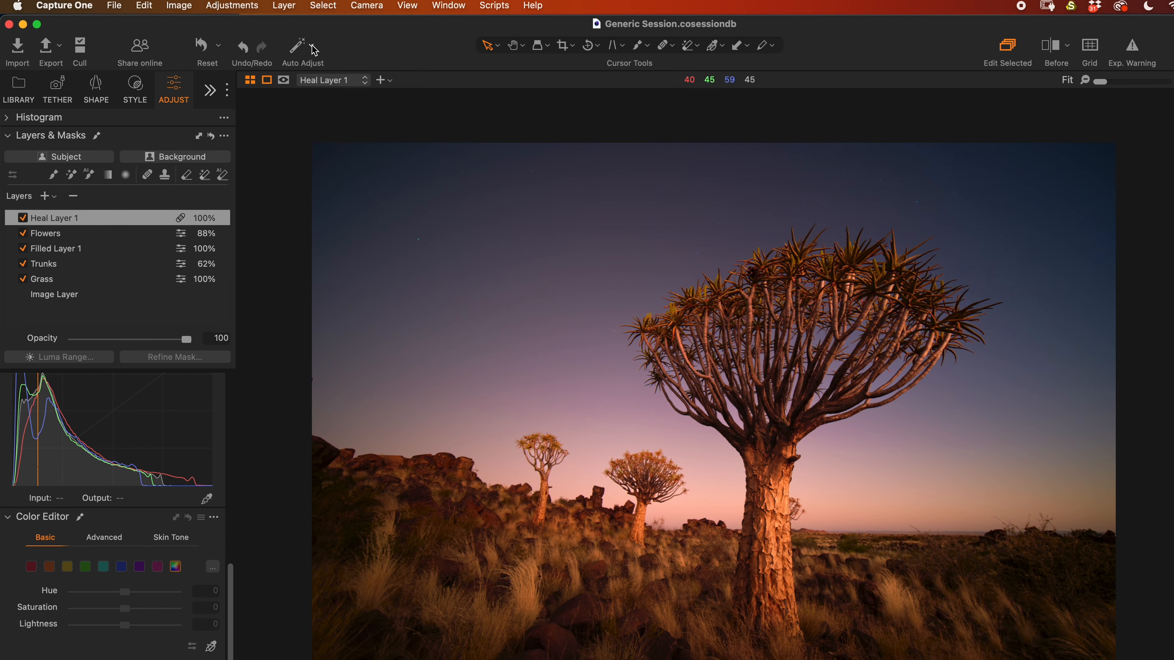
click(311, 6)
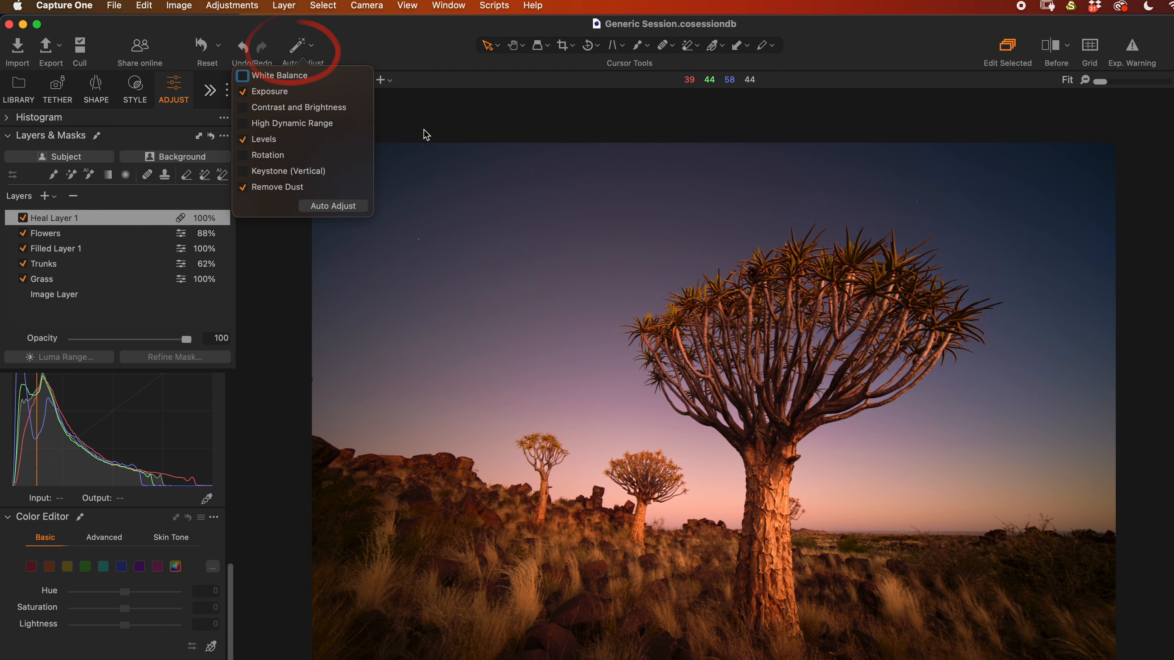
click(383, 223)
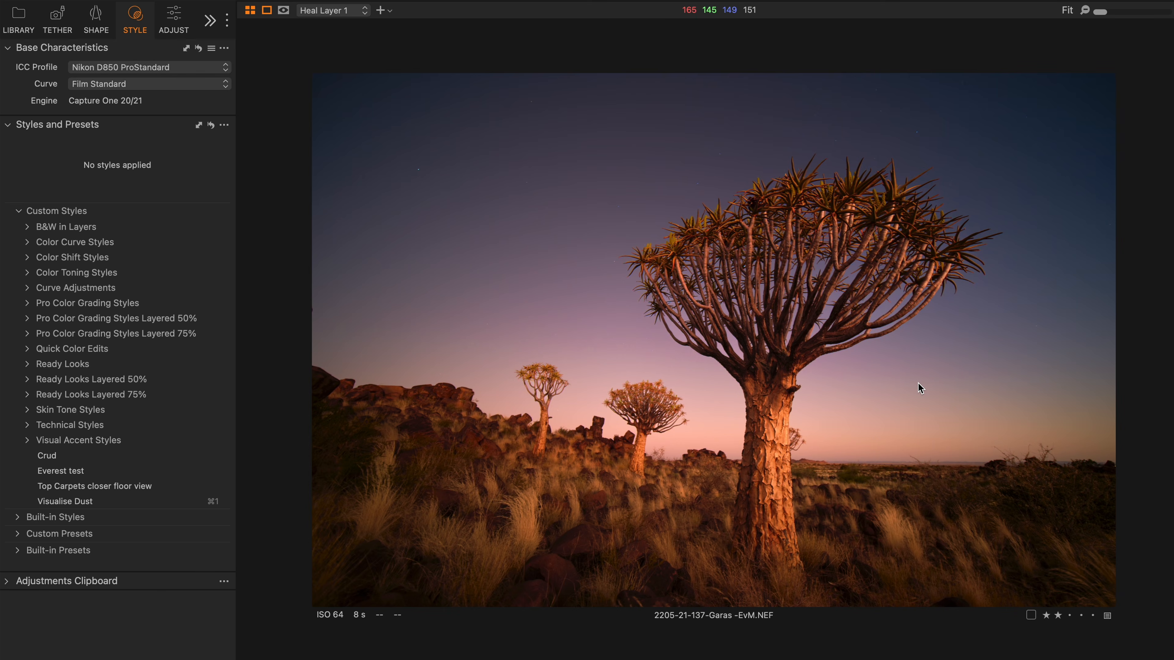
- Apply the Visualise Dust custom style and select the Heal Layer 1 directly beneath its layer
key(super+1)
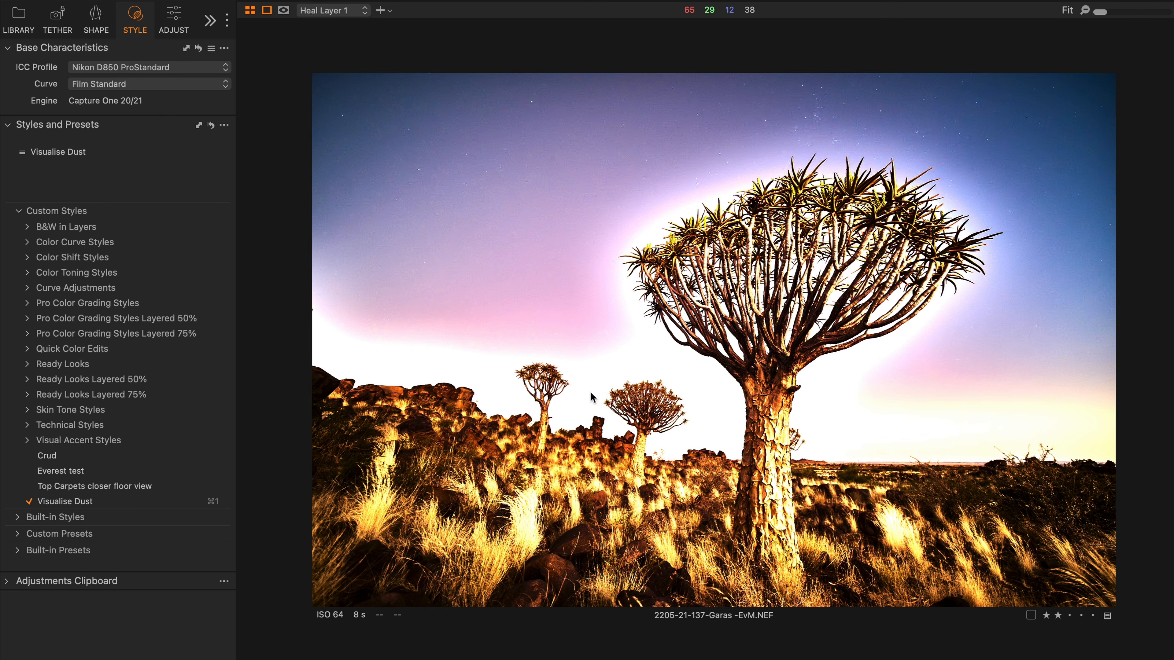
click(172, 17)
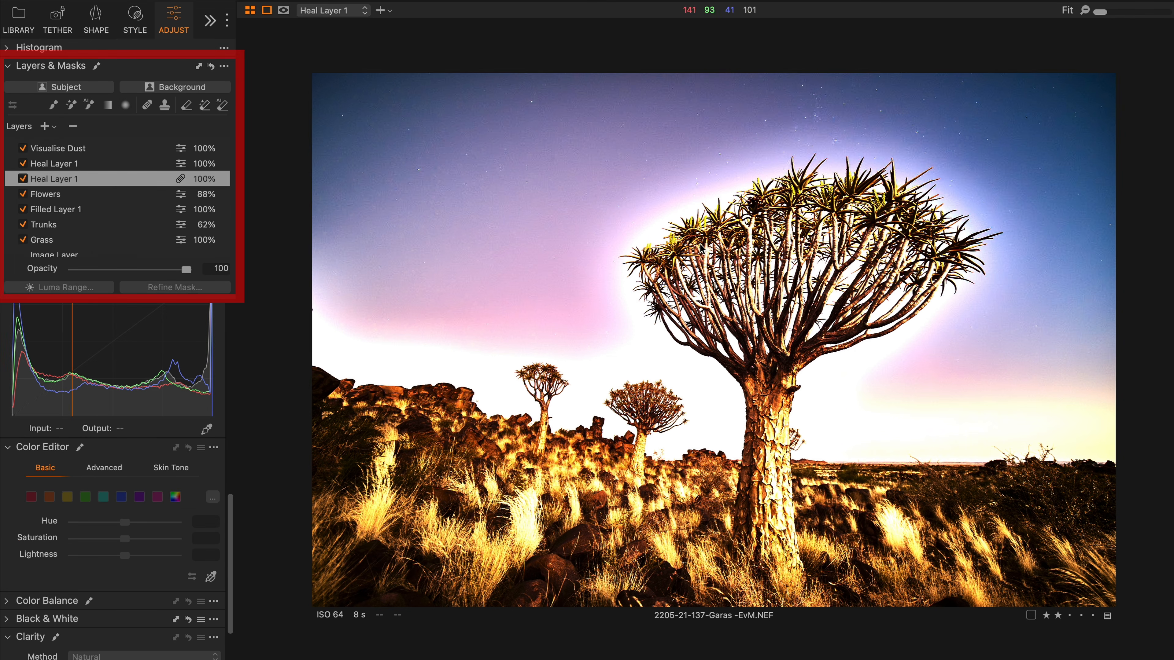
click(105, 164)
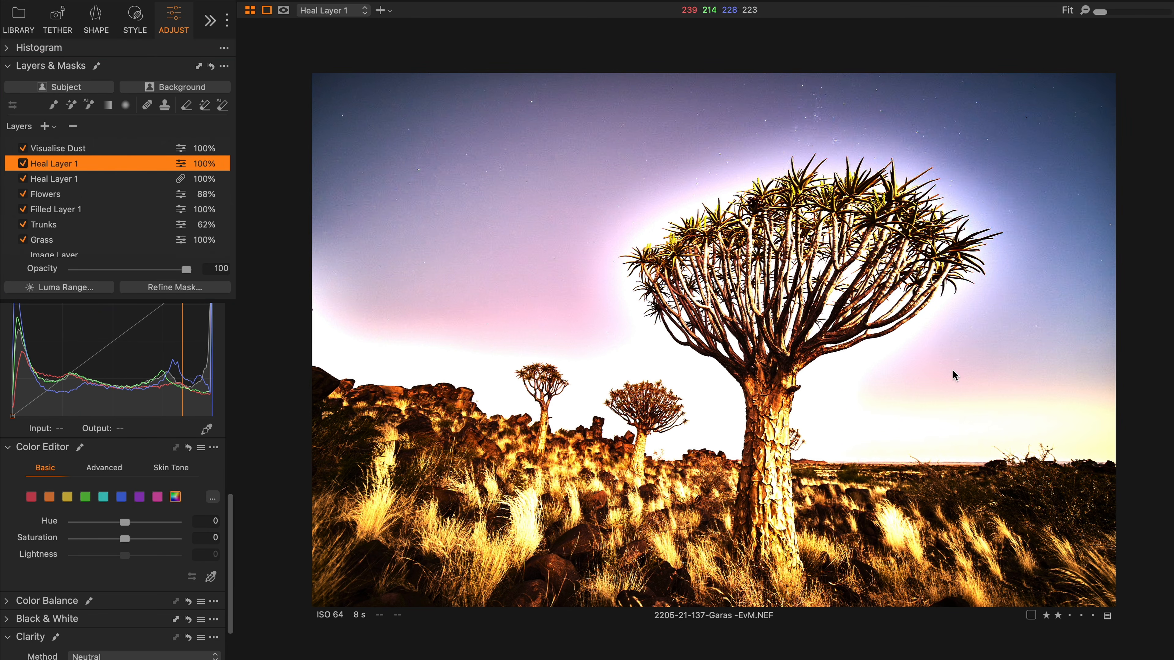
- Examine the high-contrast sky around the large tree at 67% for remaining dust spots
scroll(953, 370, up, 5)
key(space)
drag(801, 221, 771, 578)
click(849, 370)
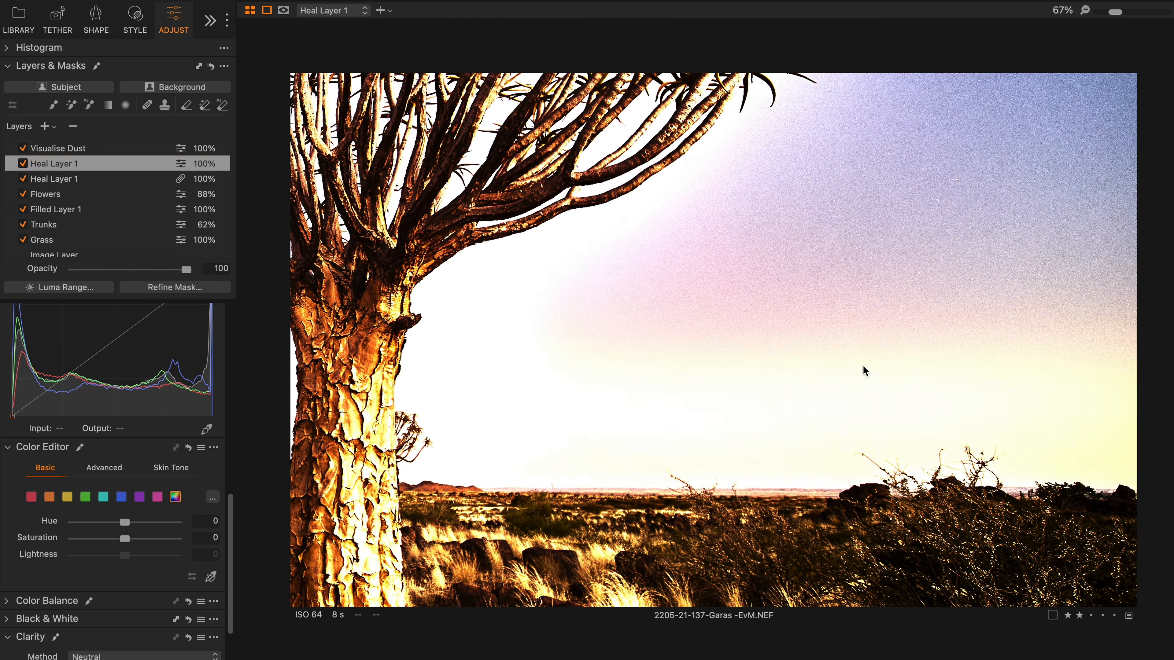
drag(944, 178, 855, 446)
drag(399, 282, 912, 353)
drag(665, 380, 936, 375)
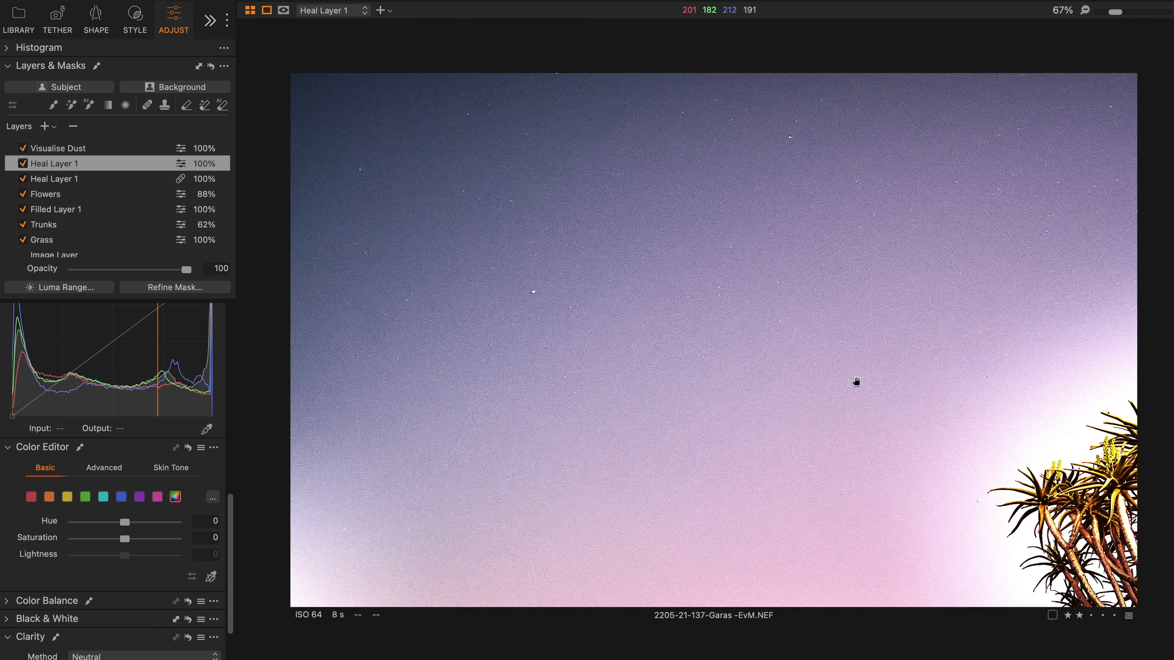
drag(694, 443, 702, 373)
drag(768, 500, 799, 339)
drag(799, 339, 803, 288)
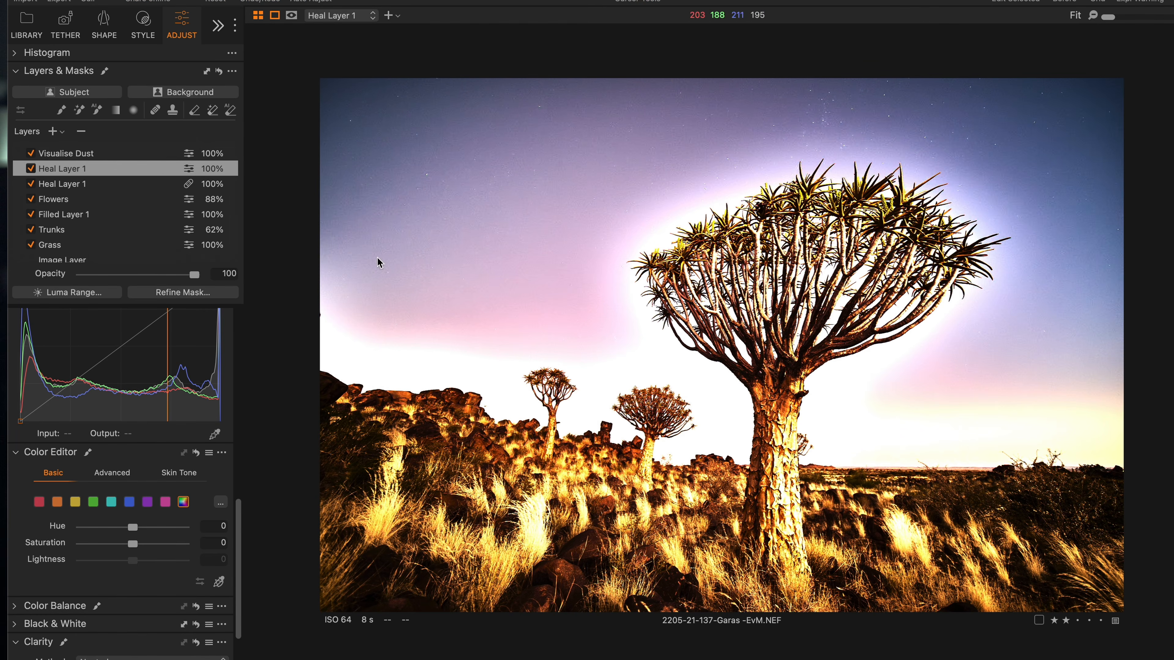
- Delete the Visualise Dust layer and the extra Heal Layer 1 beneath it
click(107, 154)
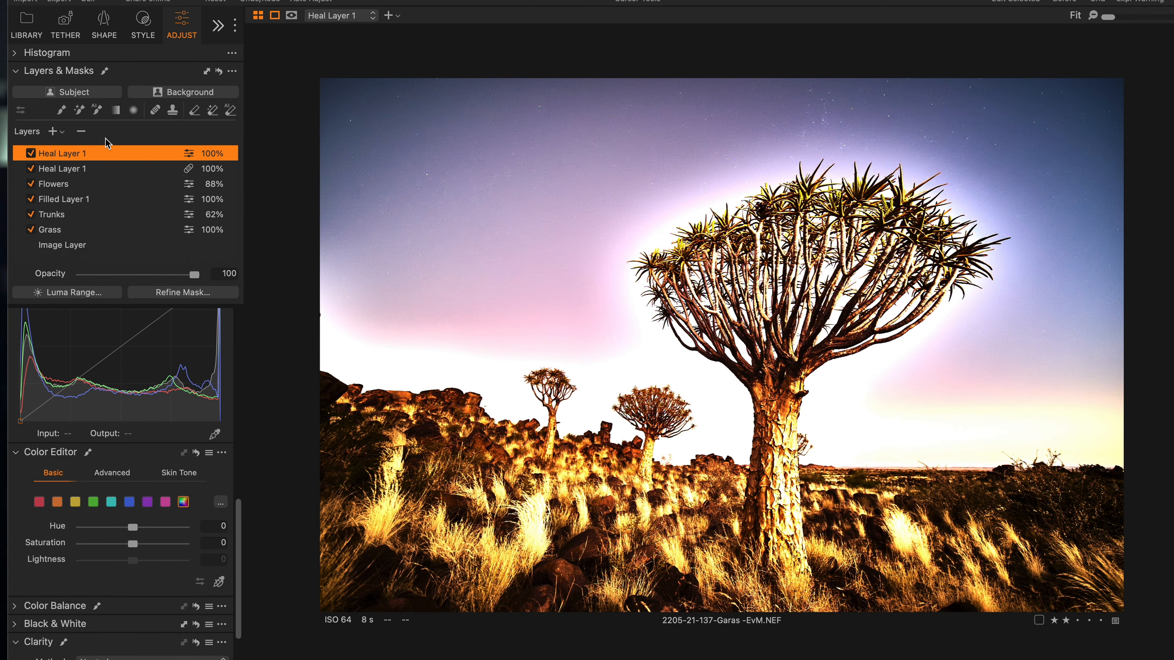
click(81, 132)
click(81, 132)
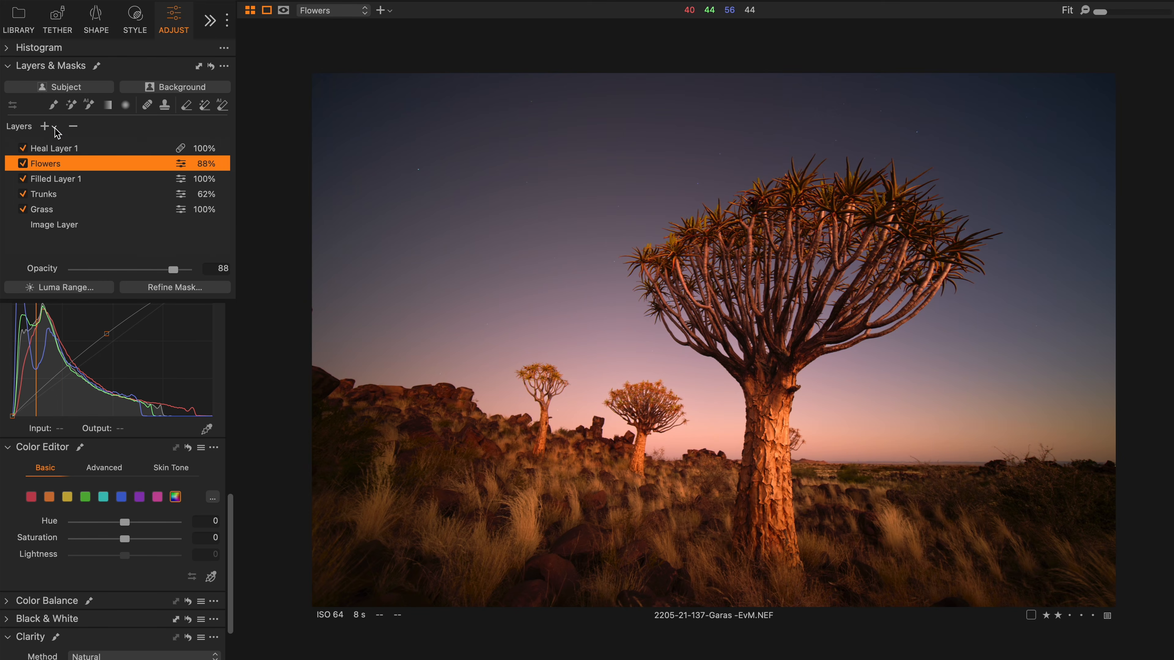
- Add a new filled adjustment layer and set its Clarity to 19 with the Natural method
click(45, 126)
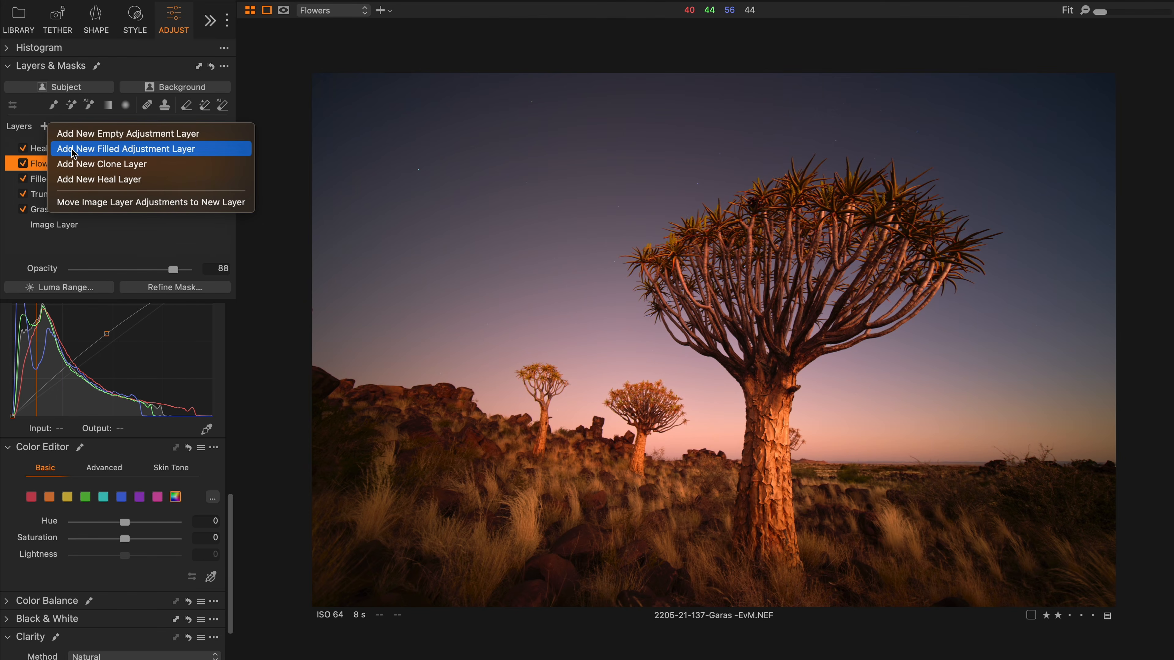
click(82, 153)
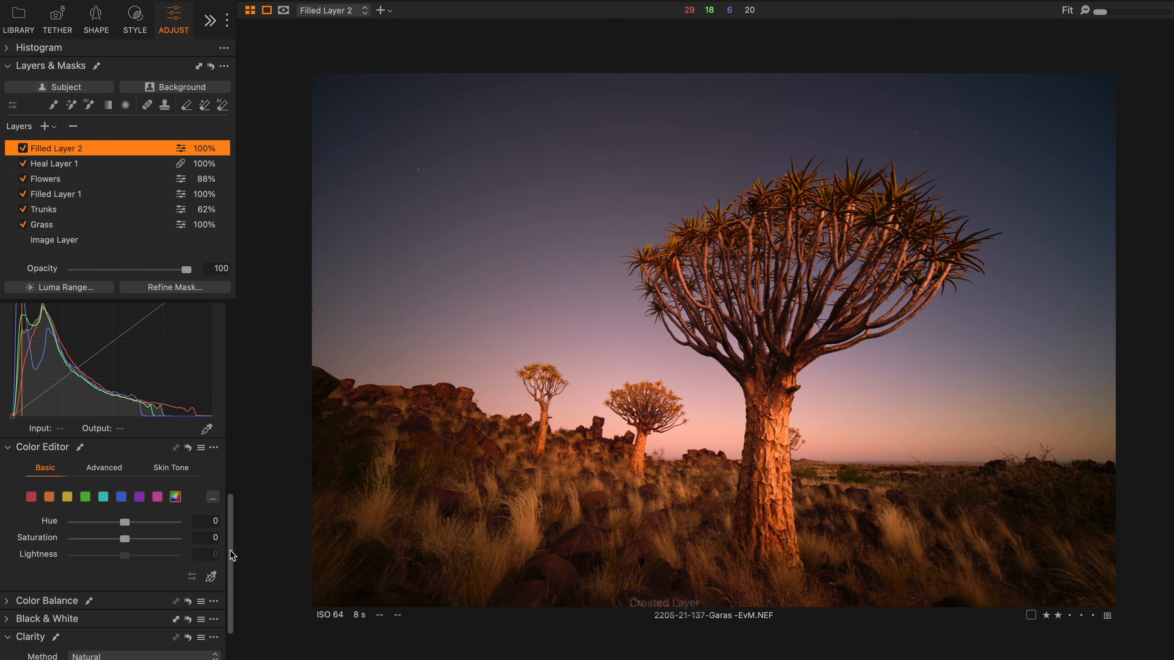
scroll(185, 578, down, 3)
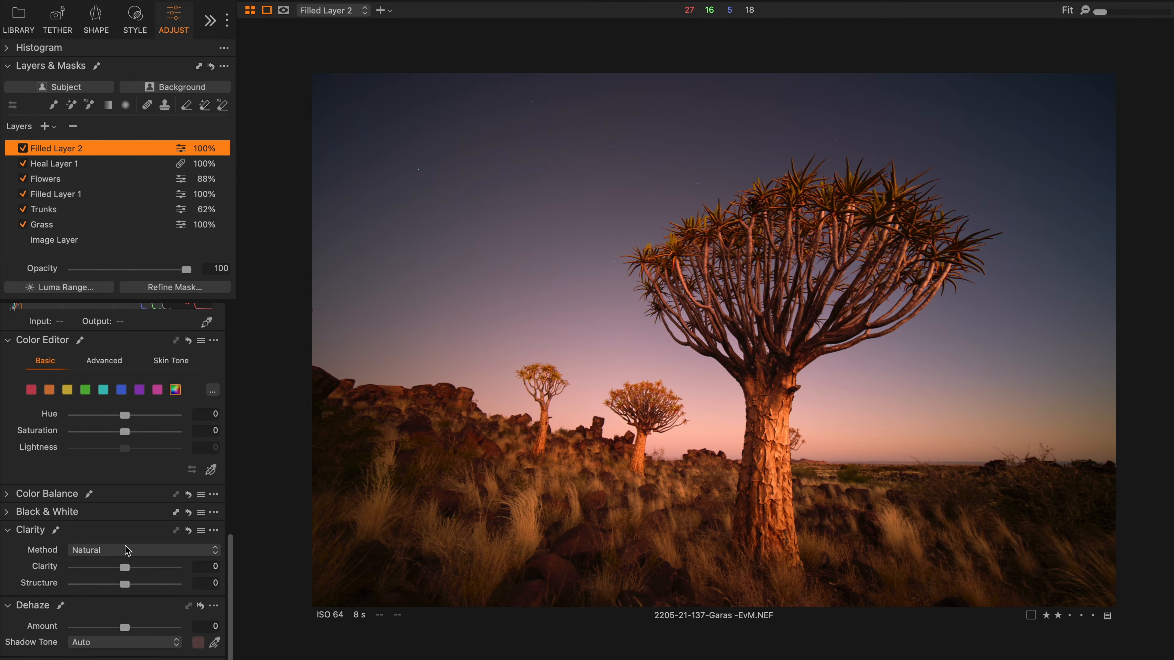
drag(124, 569, 134, 569)
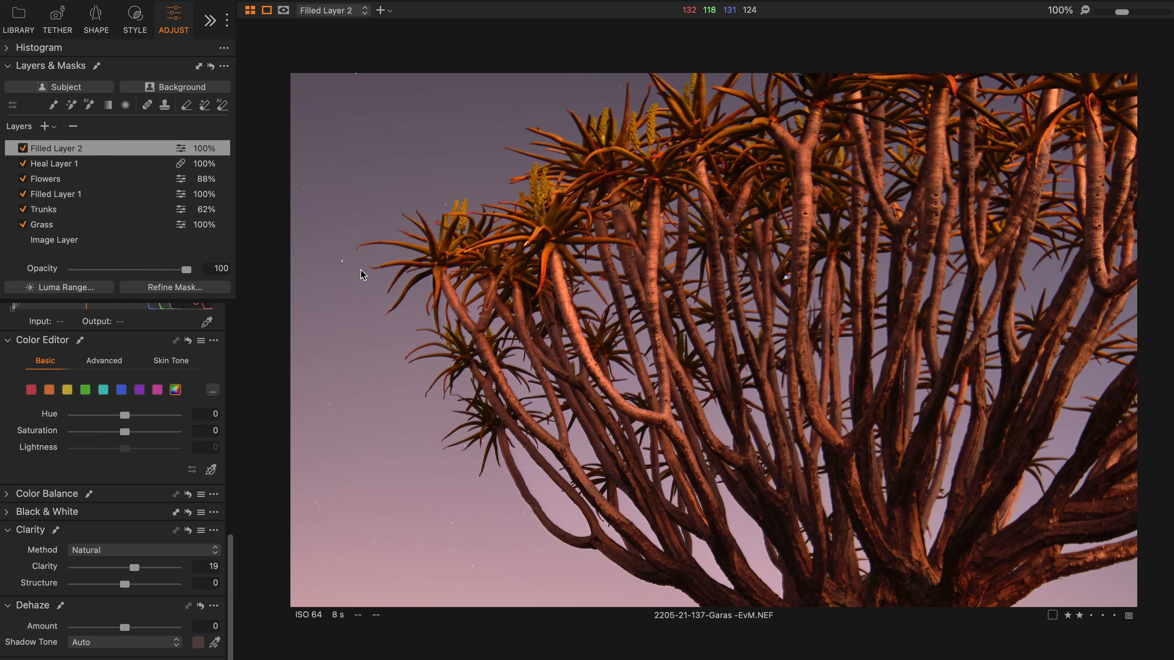
- Sharpen the new filled layer with Amount 205, Radius 0,8, Threshold 0,6 and Halo Suppression 60
click(210, 21)
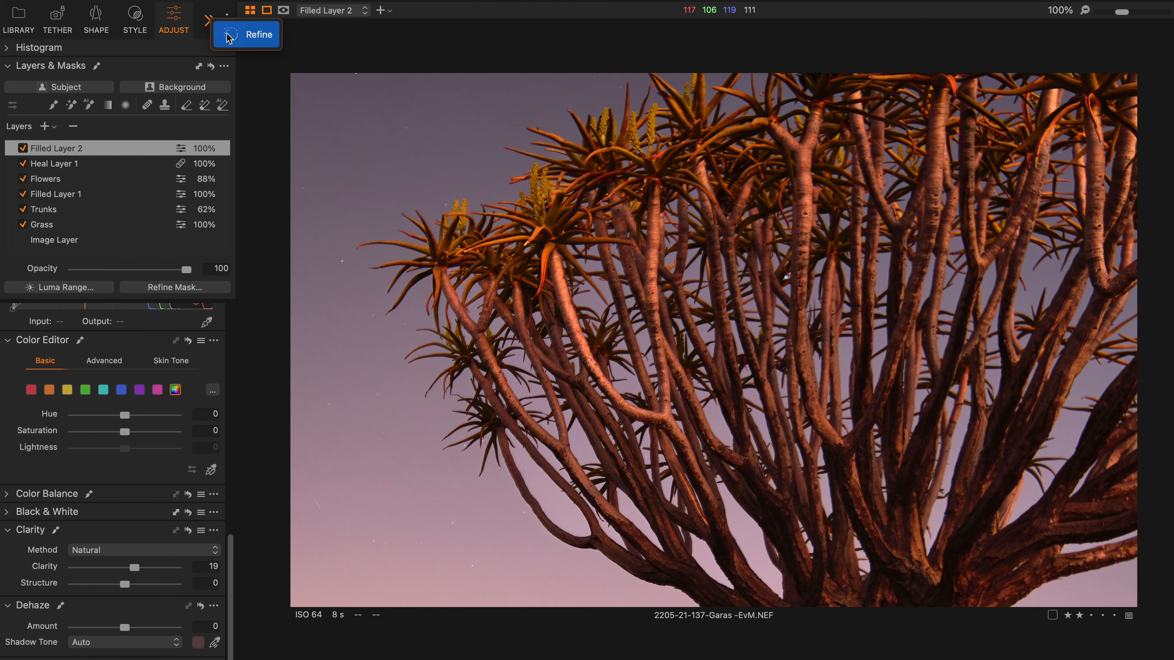
click(252, 36)
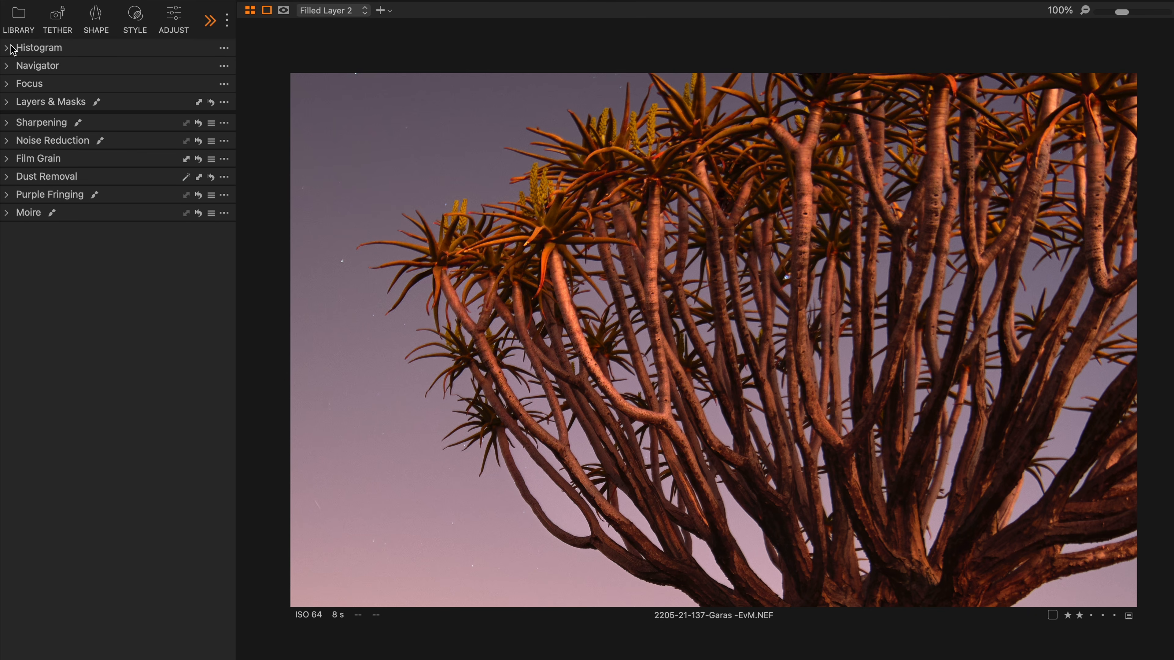
click(8, 125)
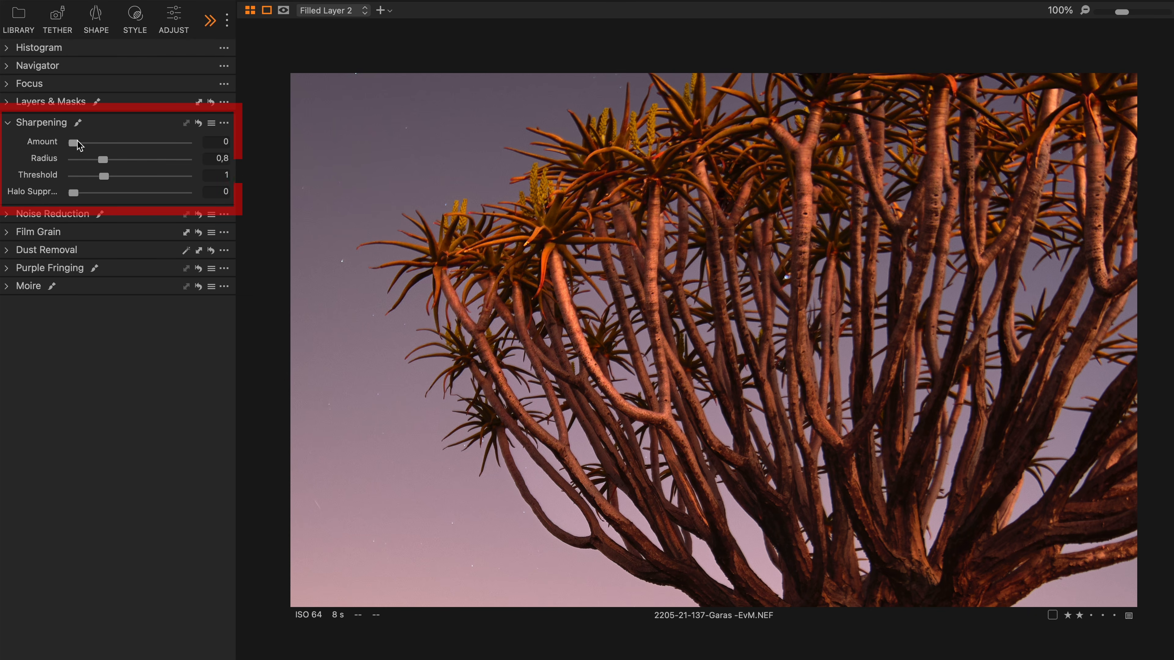
drag(73, 144, 94, 147)
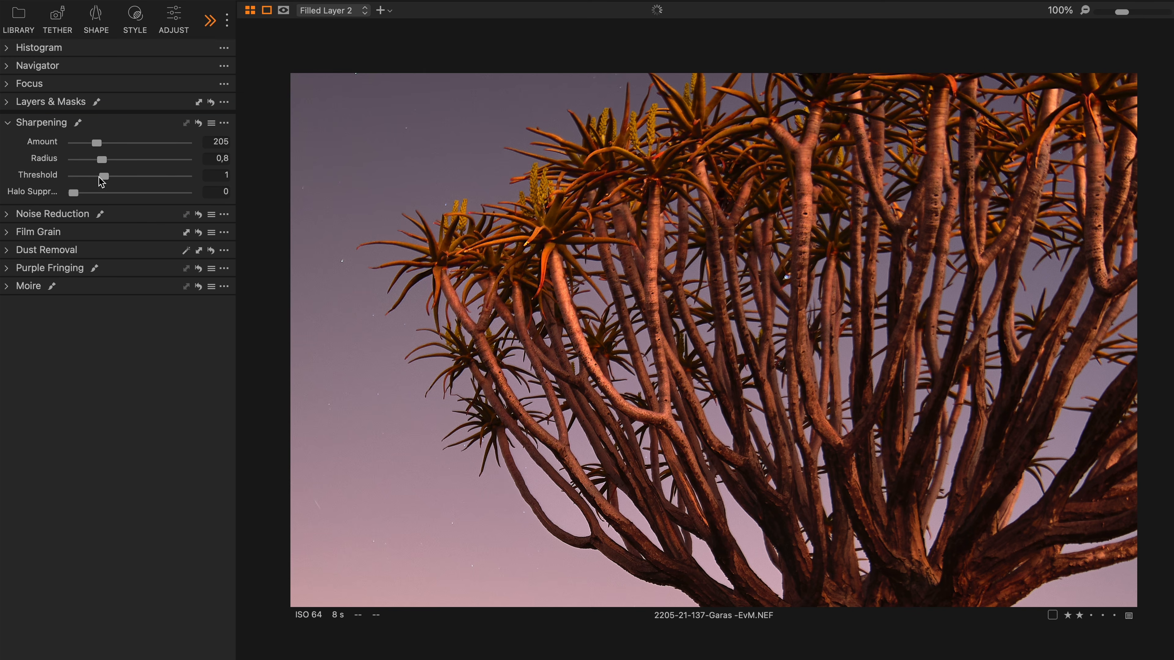
drag(102, 177, 142, 193)
- Examine the sharpening at 100% across the tree crown, bark, grass, rocks and horizon
drag(515, 269, 1085, 264)
drag(630, 438, 699, 137)
drag(834, 364, 505, 279)
drag(1005, 331, 558, 399)
drag(769, 301, 266, 310)
drag(689, 457, 917, 106)
drag(639, 381, 868, 328)
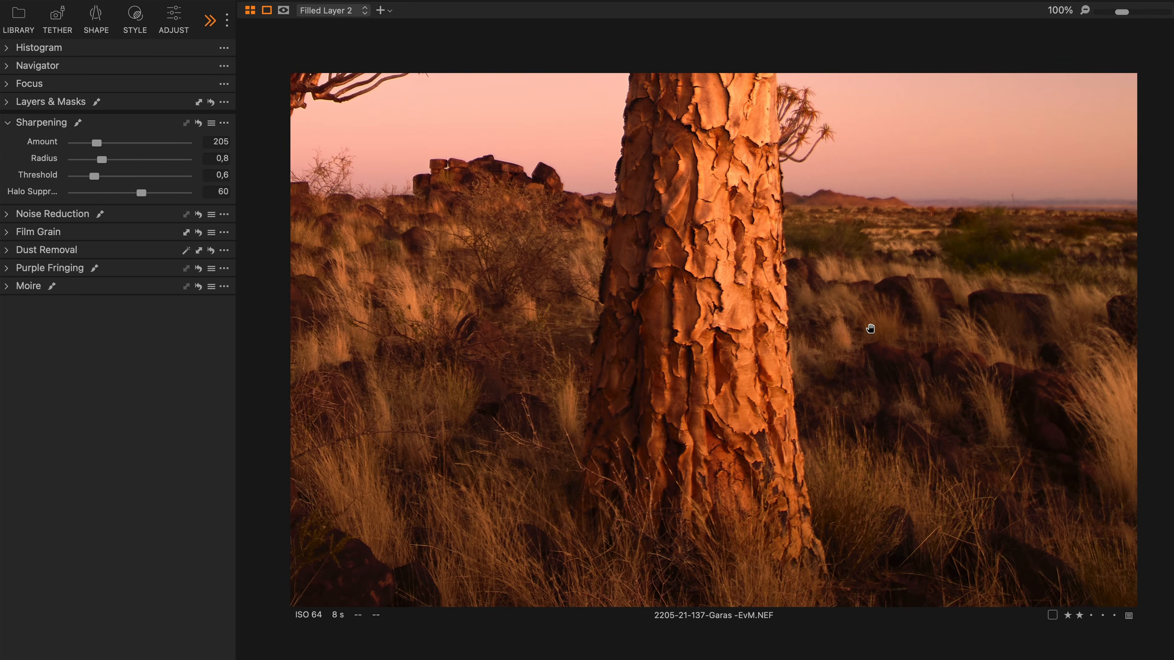
drag(522, 385, 898, 387)
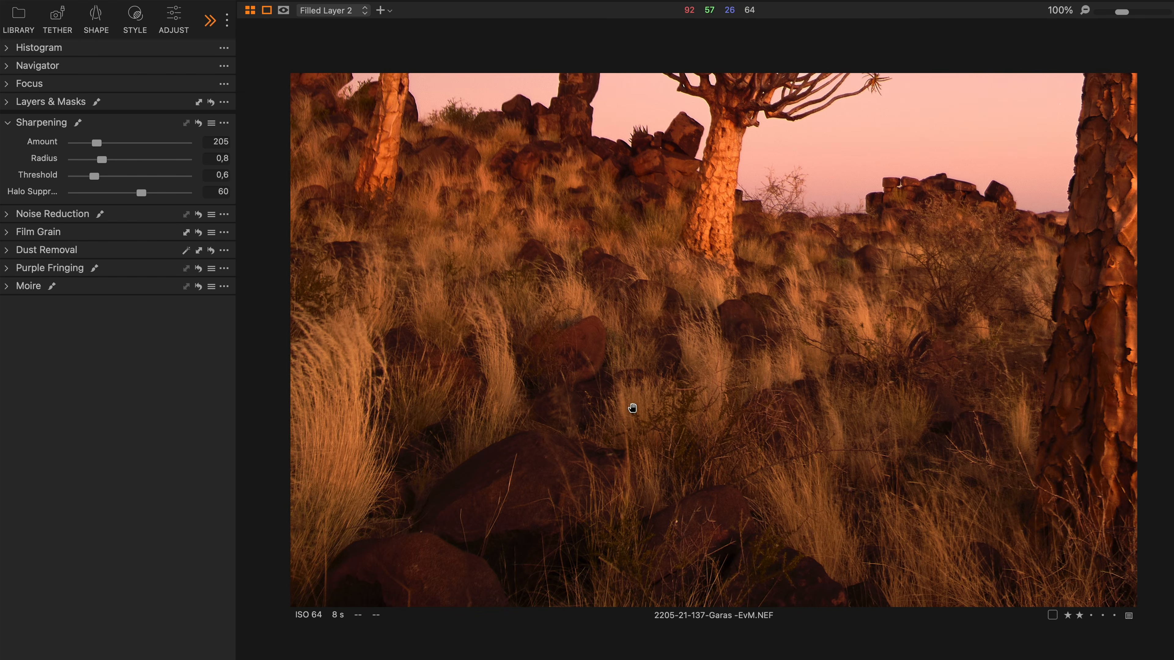
drag(532, 385, 964, 416)
drag(944, 522, 363, 421)
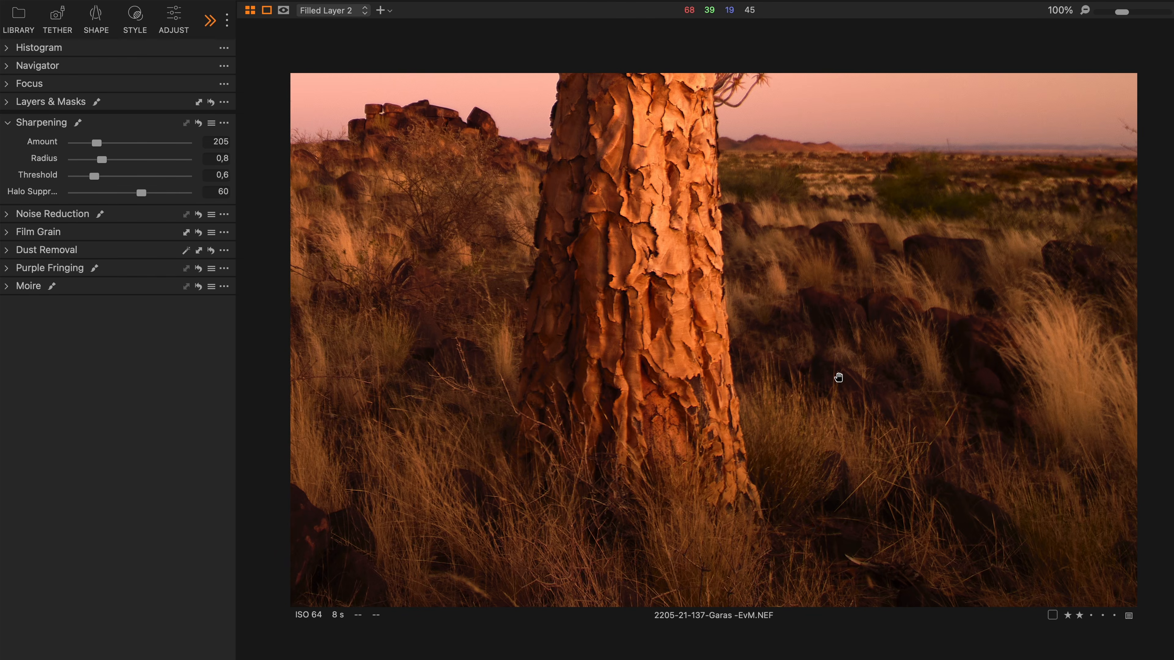
drag(867, 404, 576, 517)
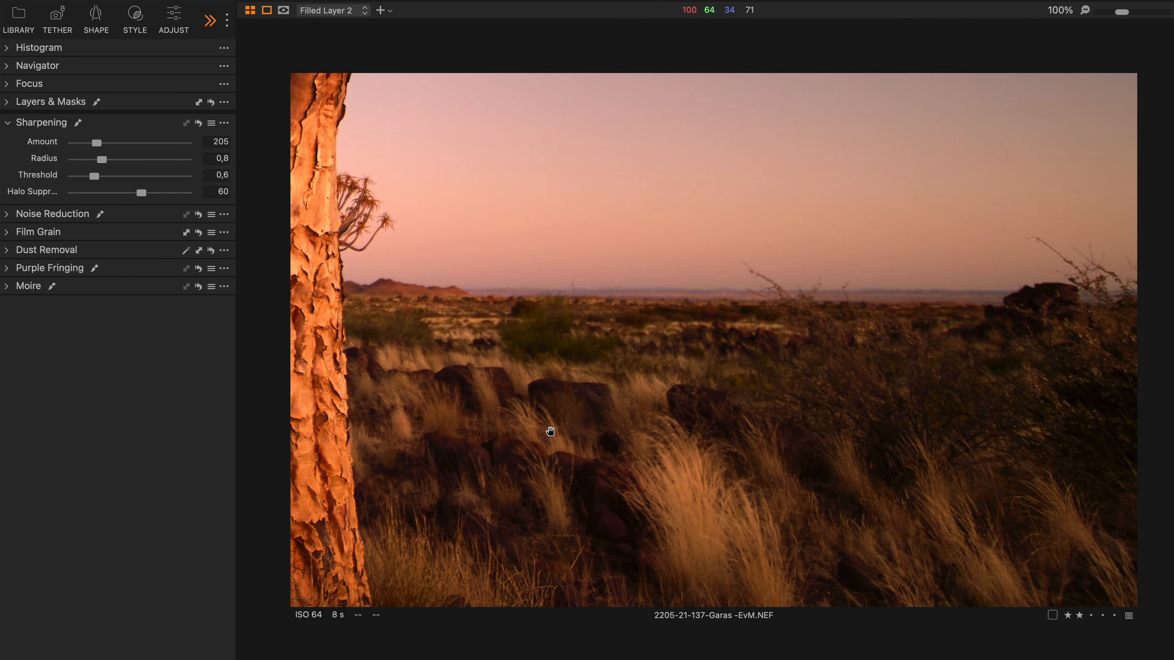
drag(563, 435, 693, 484)
- Set Single Pixel noise reduction to 100 on the Image Layer
click(12, 216)
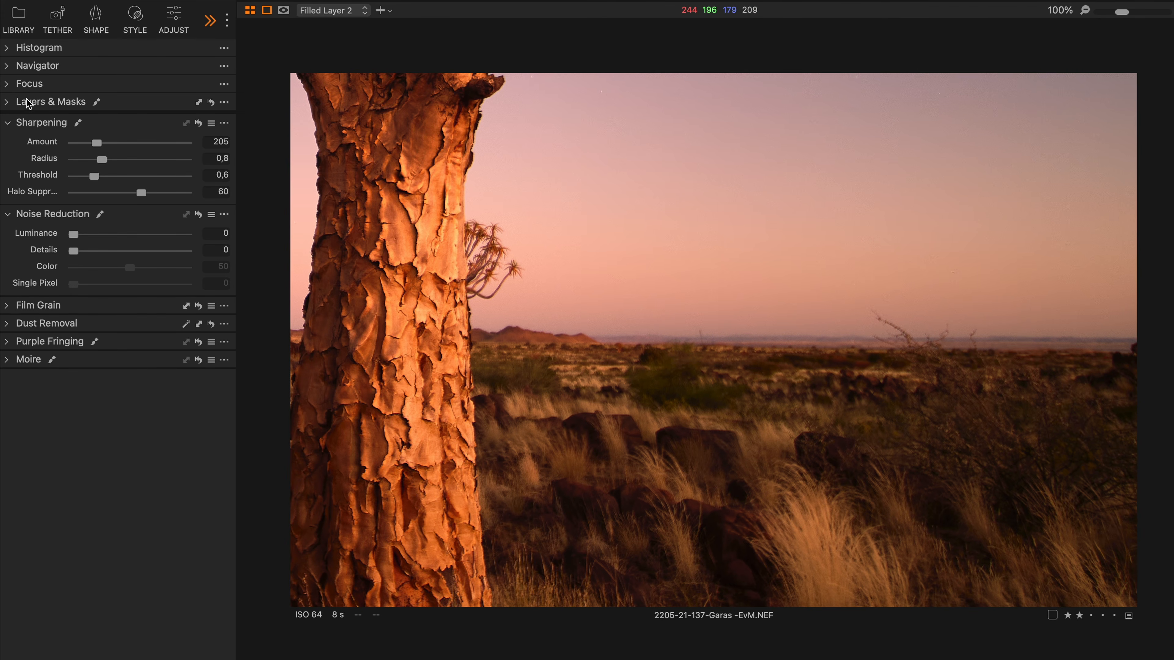
click(9, 102)
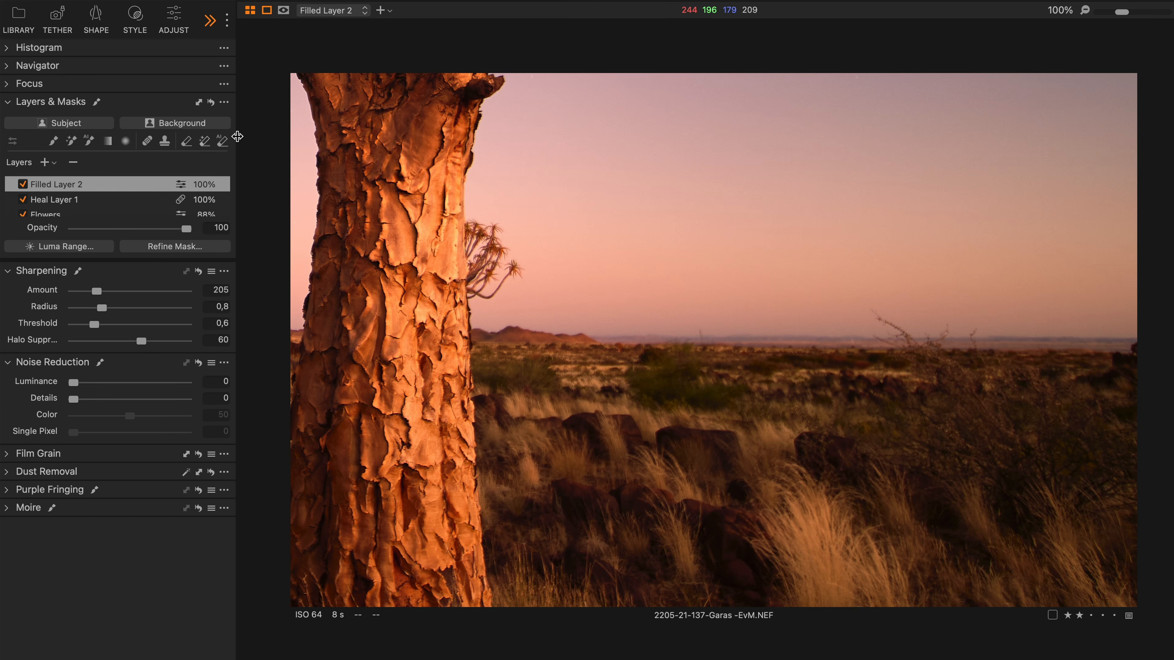
scroll(134, 199, down, 5)
click(129, 201)
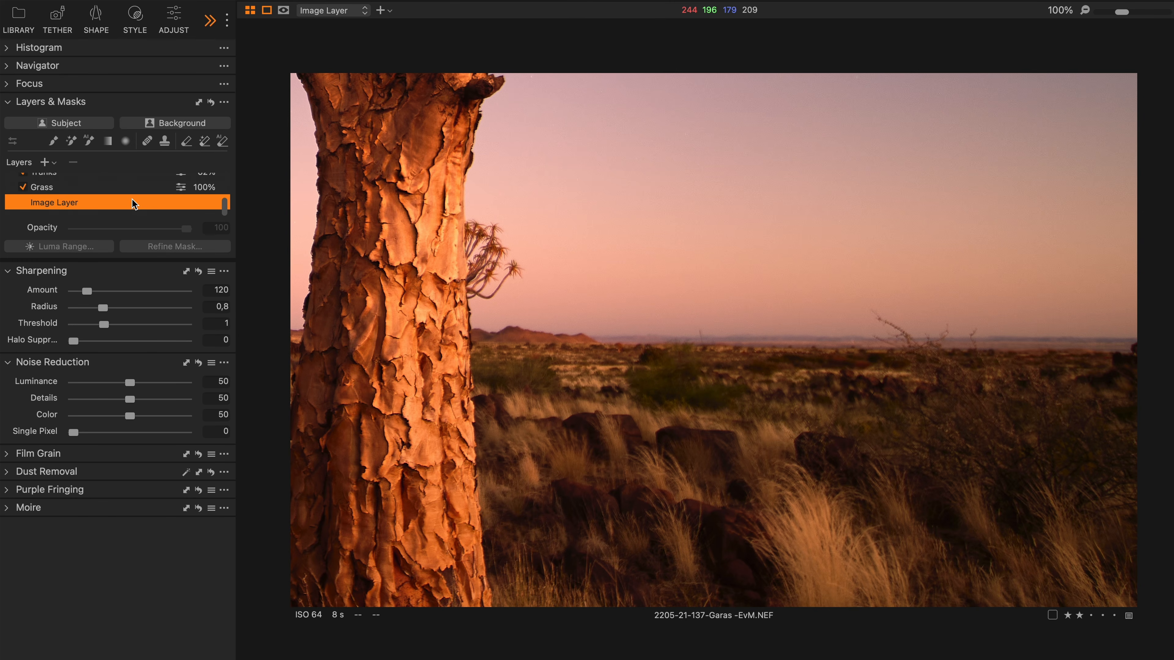
drag(73, 432, 194, 435)
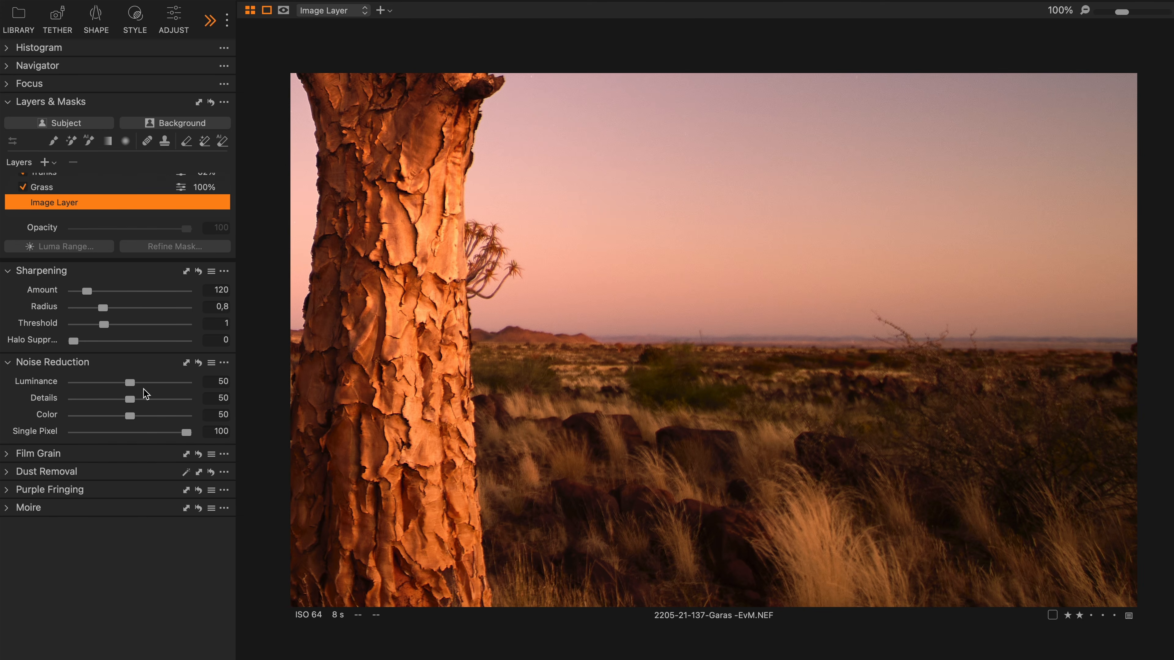
key(super+0)
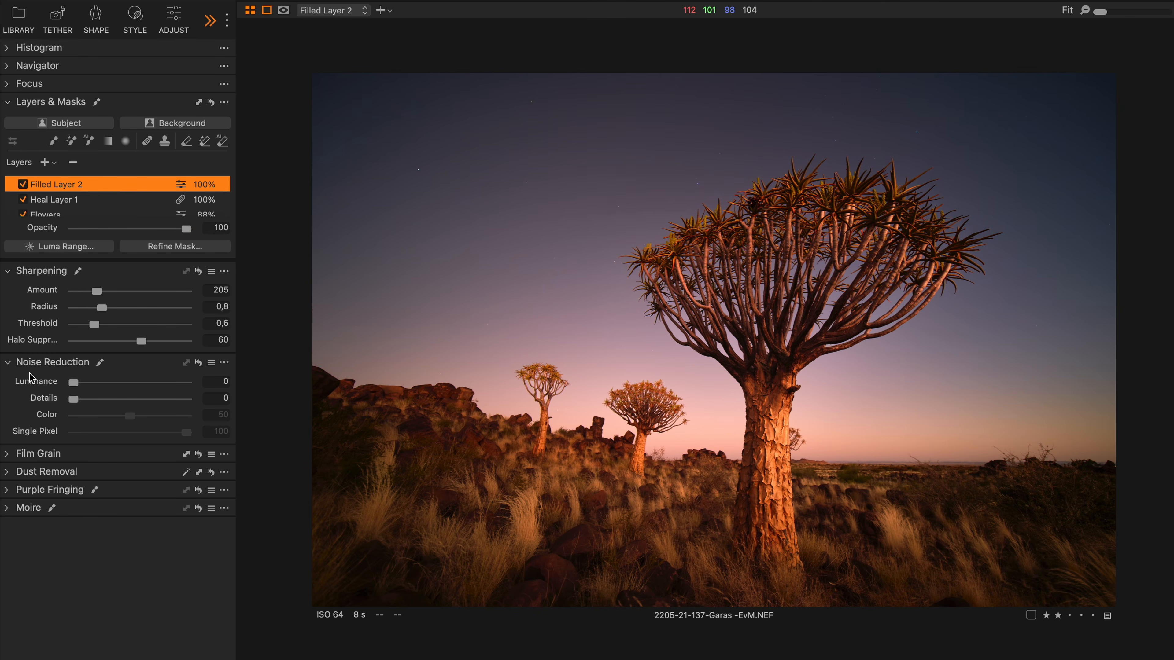
- Darken the photo's edges by setting the Vignetting Amount to -1,02 with the Elliptic on Crop method
click(171, 23)
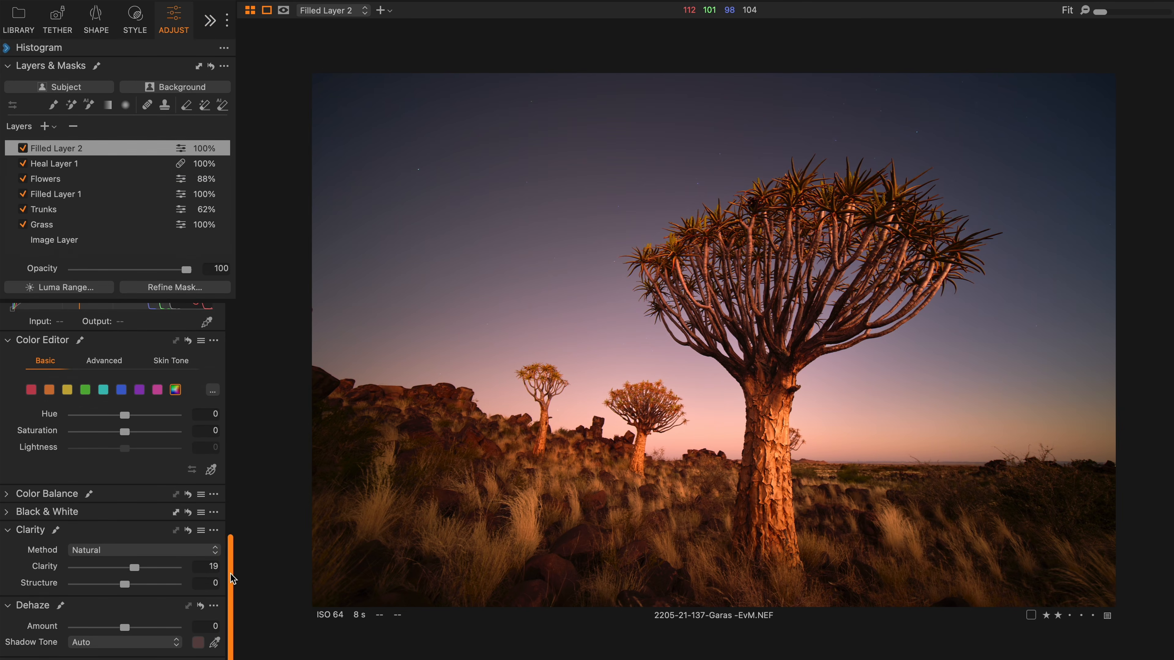
click(8, 532)
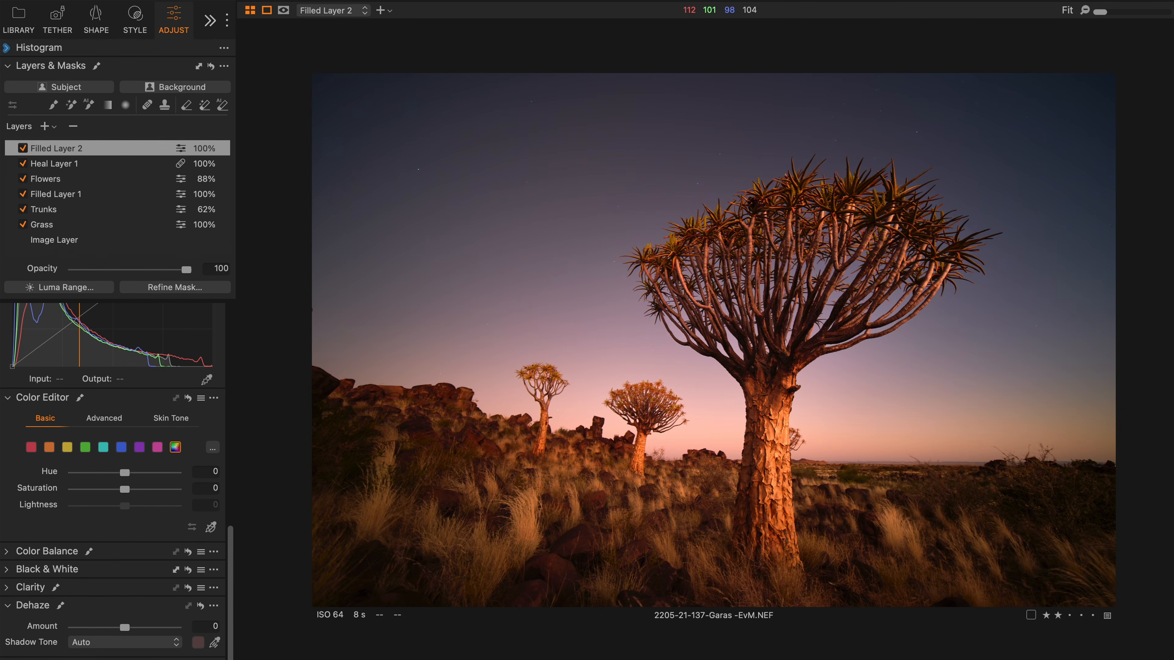
scroll(231, 589, down, 3)
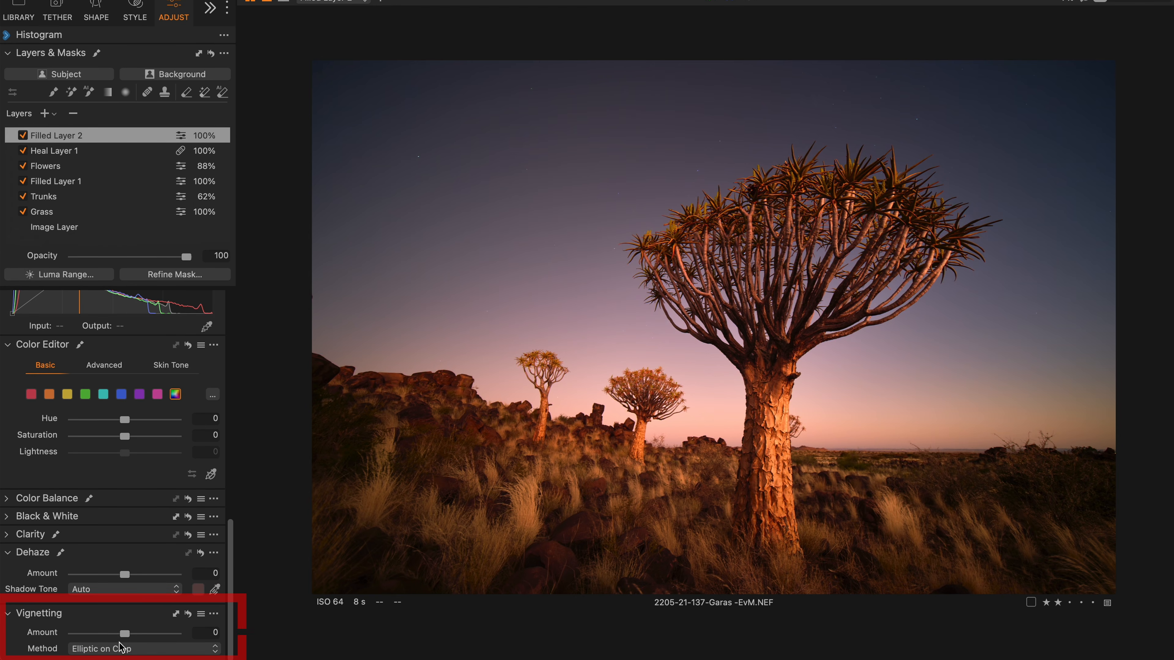
mouse_move(123, 632)
mouse_down()
mouse_move(104, 638)
mouse_move(112, 646)
mouse_up()
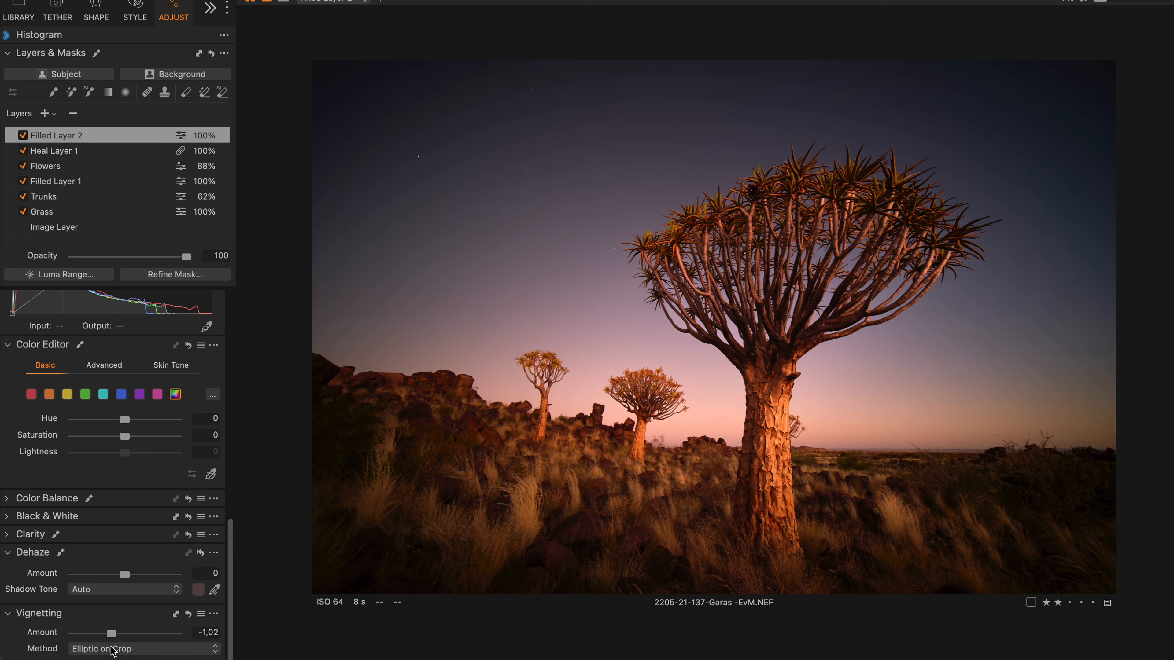
- Compare the finished edit with the unedited photo twice using the full Before/After view, ending on the edited version
key(y)
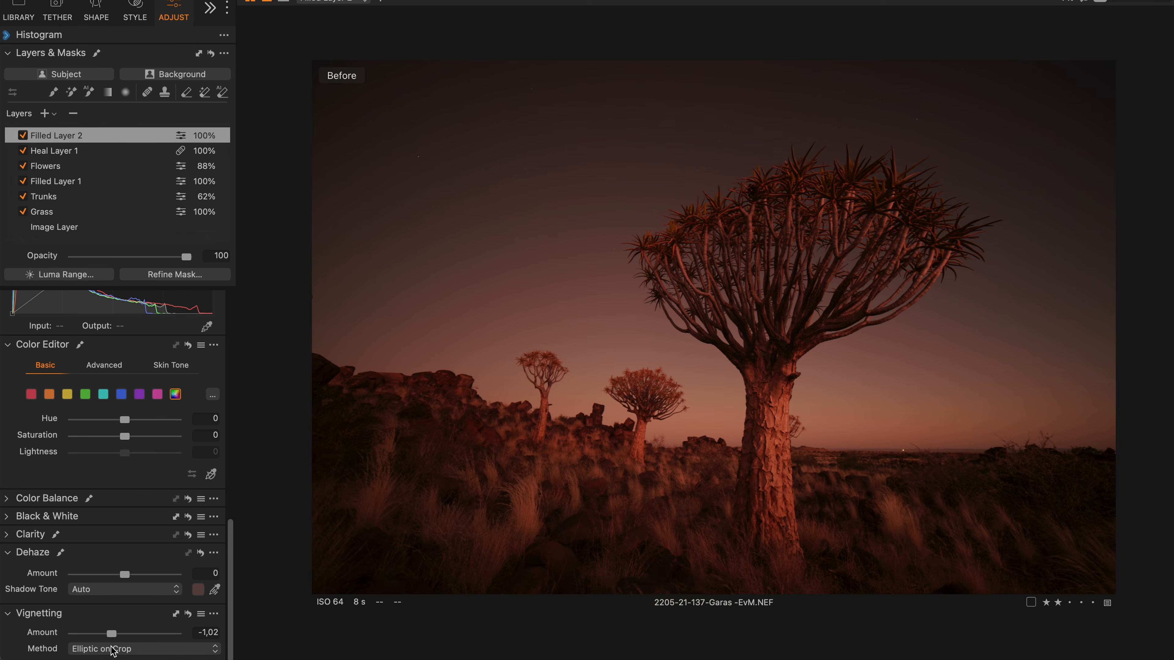
key(y)
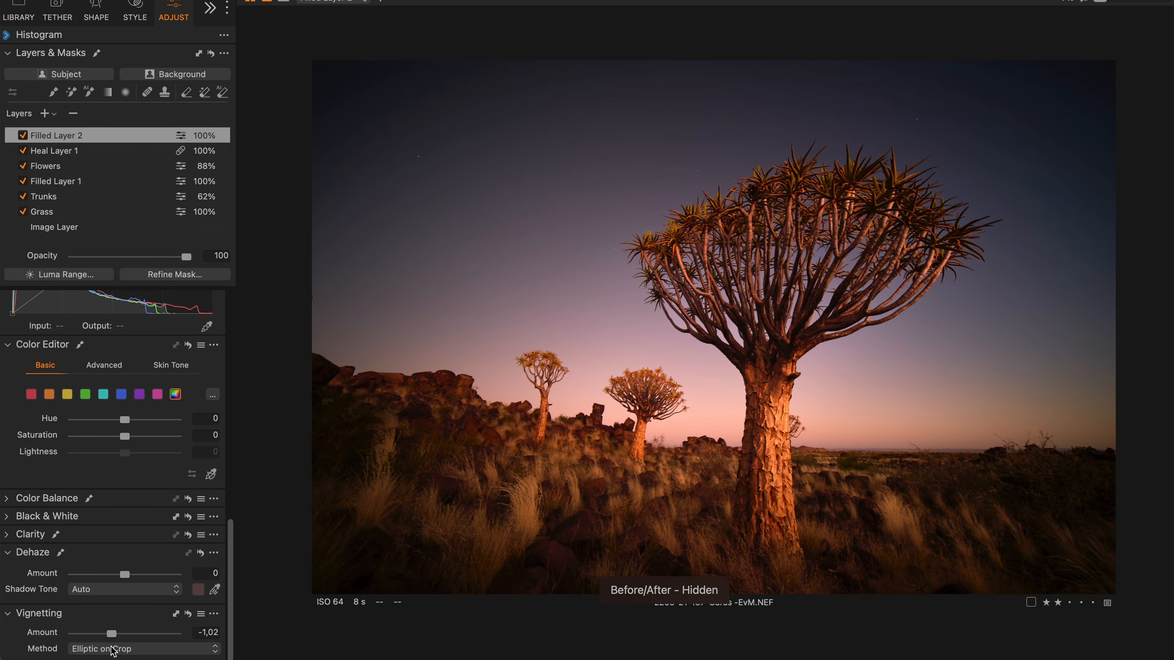
key(y)
key(y)
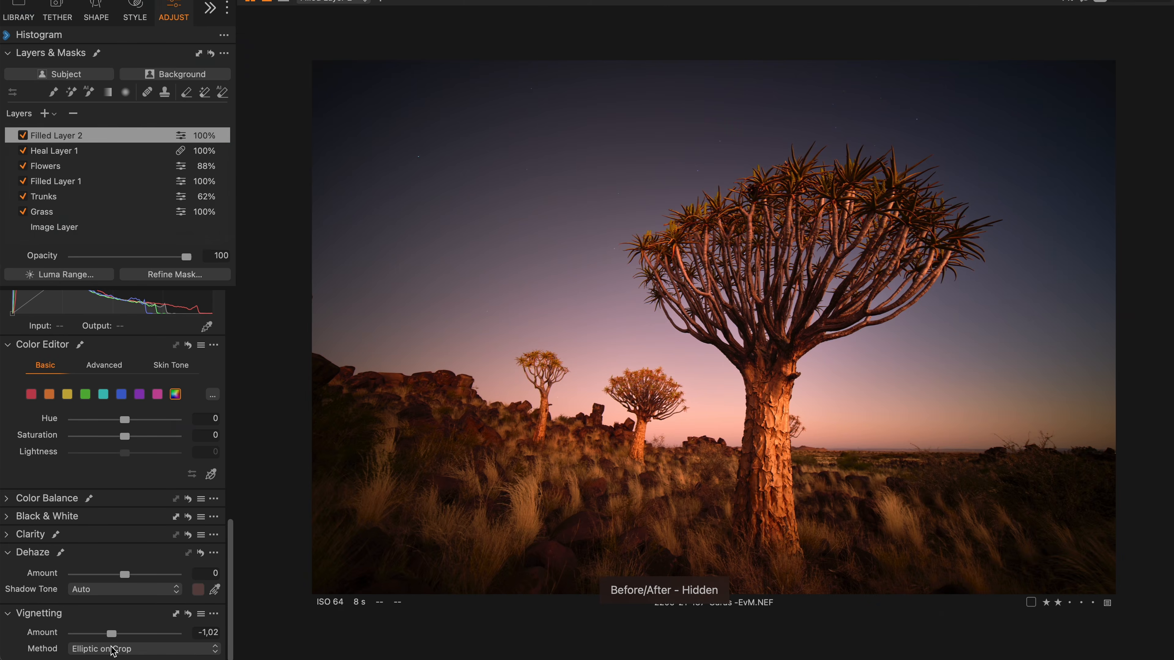